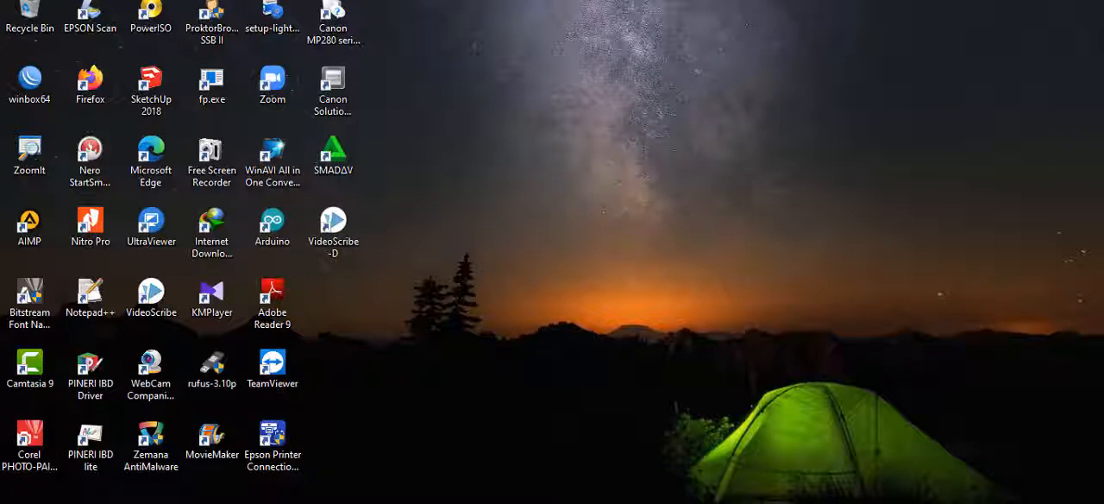
Switch to the Word document holding the 2021 annual target and realization plan table and place the cursor in its header row.
{"action": "mouse_move", "coordinate": [494, 502]}
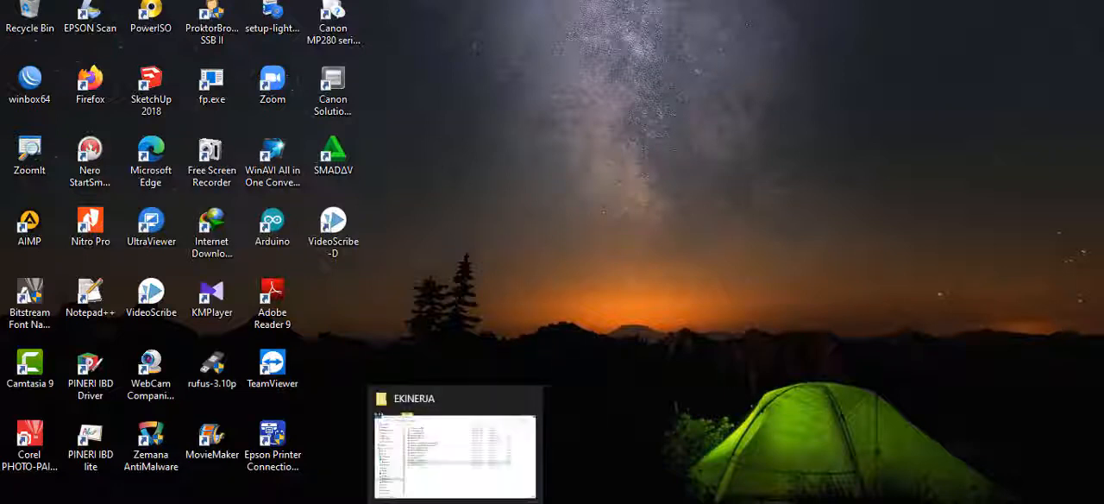
{"action": "left_click", "coordinate": [336, 503]}
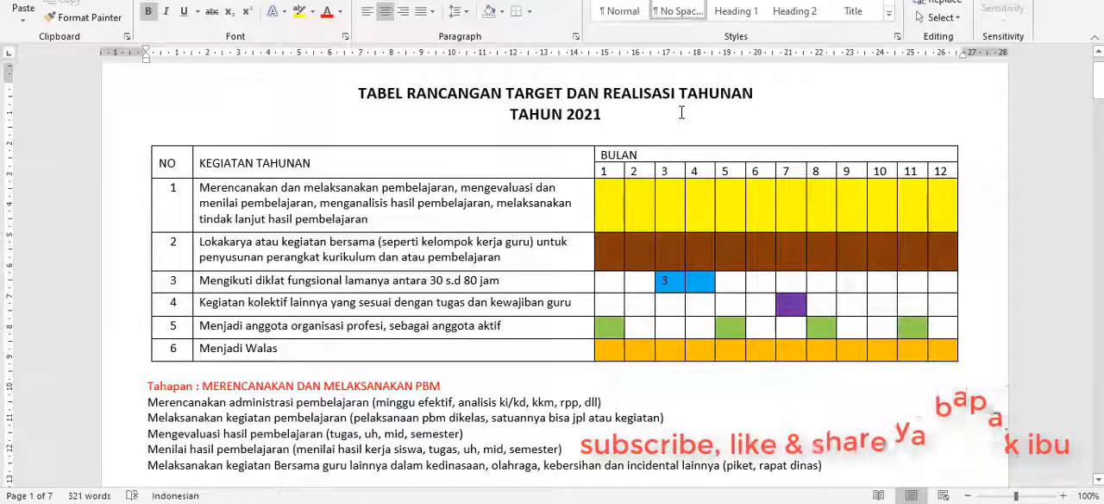
{"action": "left_click", "coordinate": [471, 161]}
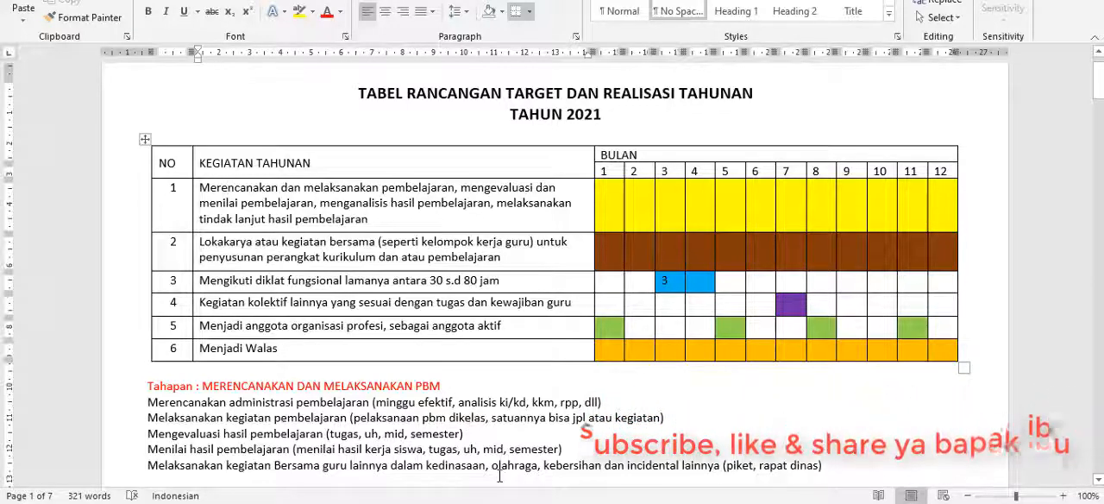
Switch to the browser and log in to the BKN site with the username and password already filled in.
{"action": "mouse_move", "coordinate": [495, 503]}
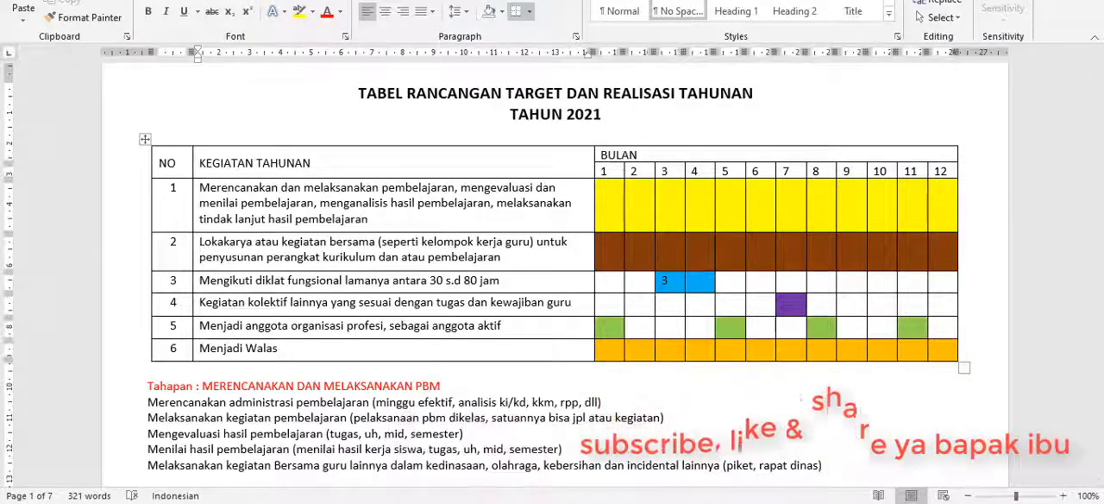
{"action": "left_click", "coordinate": [495, 503]}
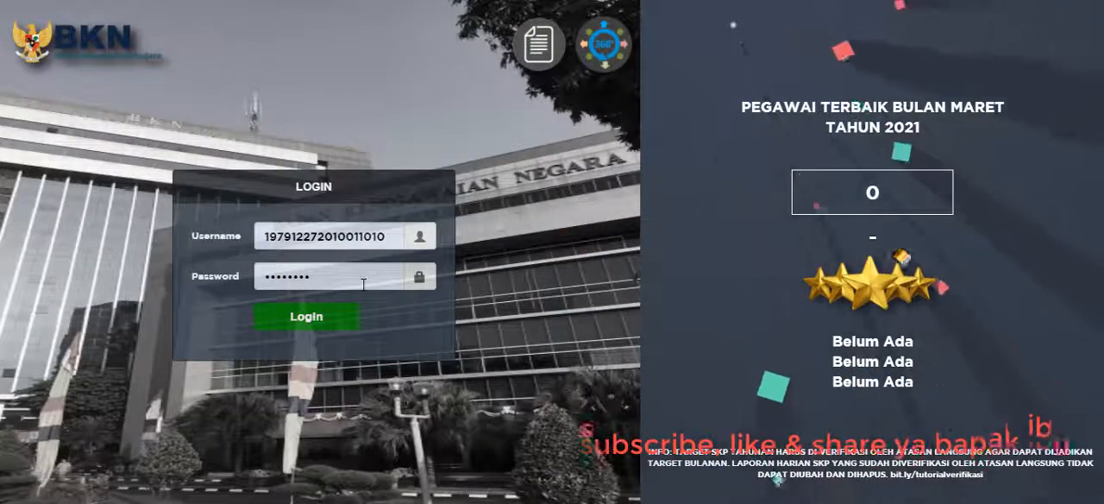
{"action": "left_click", "coordinate": [309, 325]}
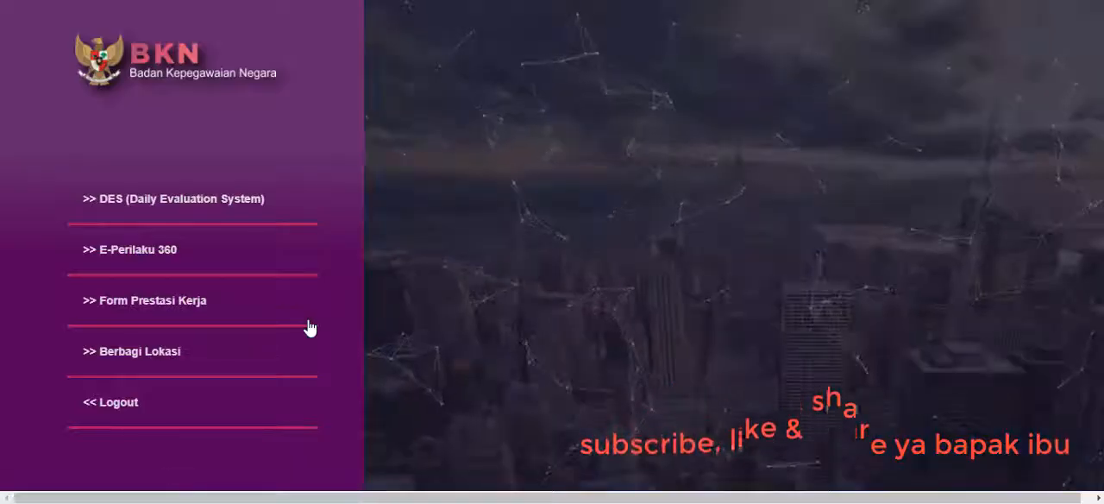
Enter the DES (Daily Evaluation System) application and open the SKP page for annual targets and realization (Target dan Realisasi Tahunan).
{"action": "left_click", "coordinate": [170, 210]}
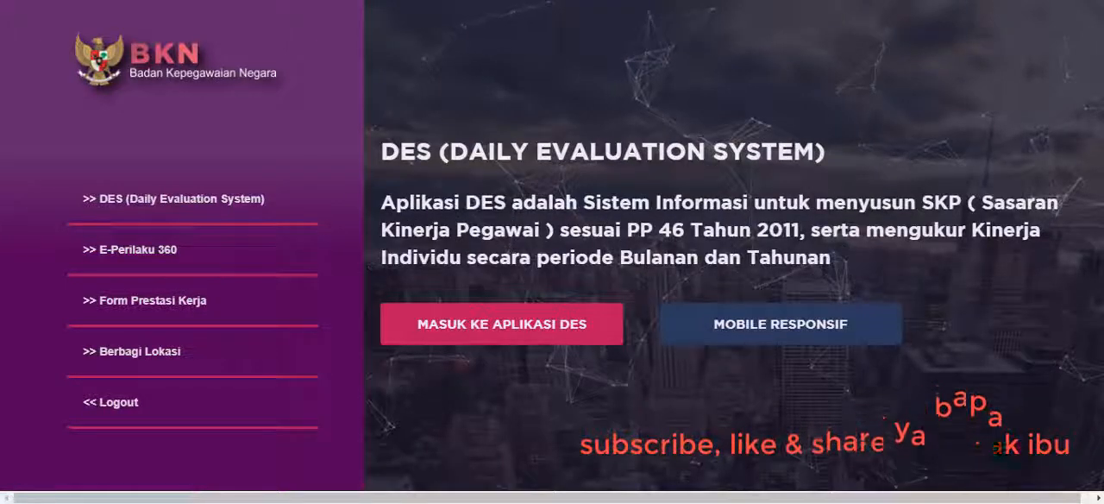
{"action": "left_click", "coordinate": [518, 334]}
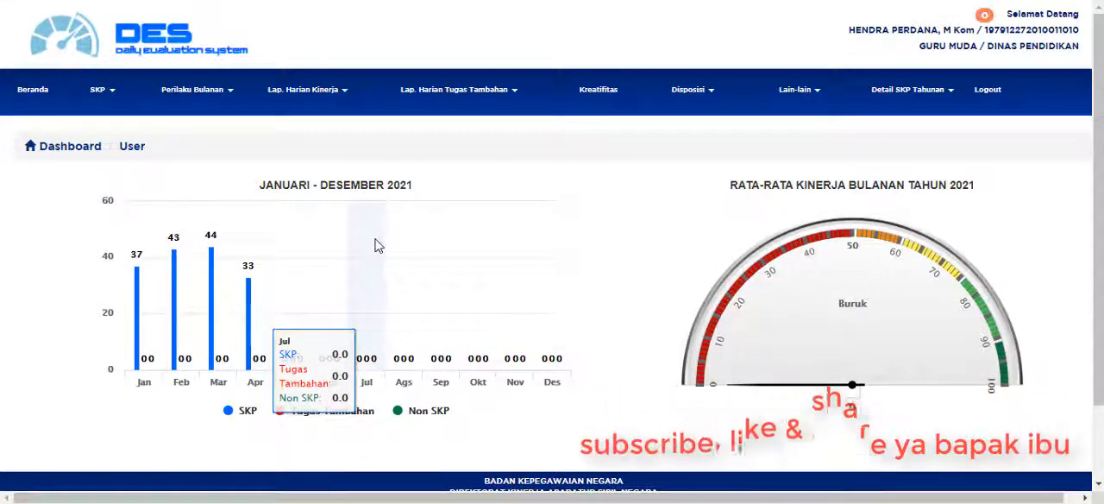
{"action": "left_click", "coordinate": [101, 96]}
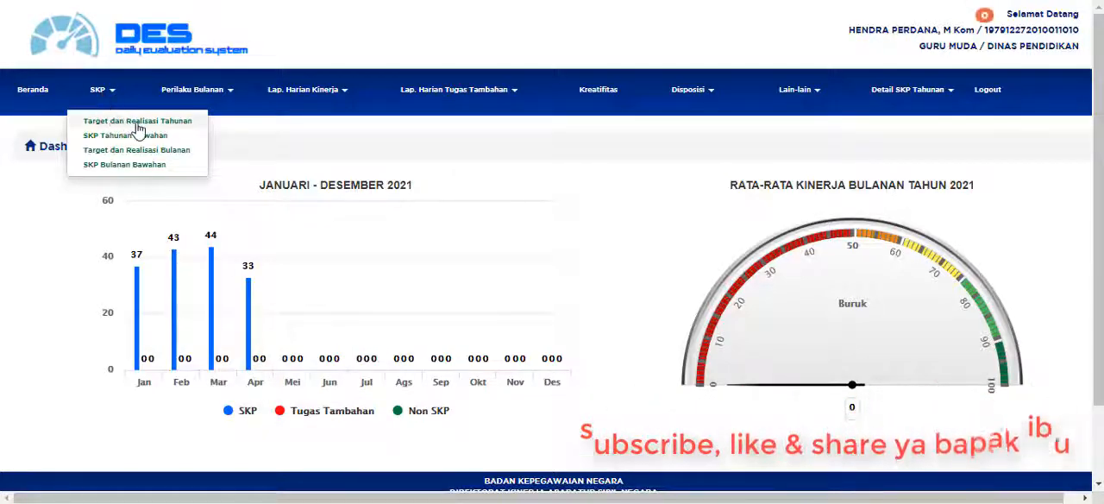
{"action": "left_click", "coordinate": [109, 136]}
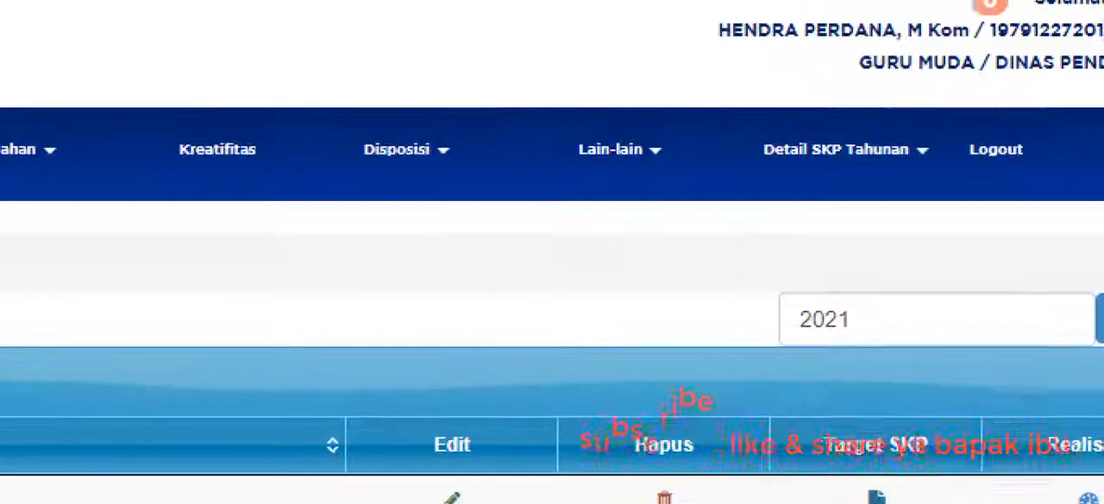
Mark the job title in the account header, show the Lain-lain options and circle Edit Profile.
{"action": "mouse_move", "coordinate": [820, 94]}
{"action": "left_mouse_down"}
{"action": "mouse_move", "coordinate": [973, 96]}
{"action": "mouse_move", "coordinate": [1002, 65]}
{"action": "mouse_move", "coordinate": [878, 45]}
{"action": "mouse_move", "coordinate": [816, 88]}
{"action": "left_mouse_up"}
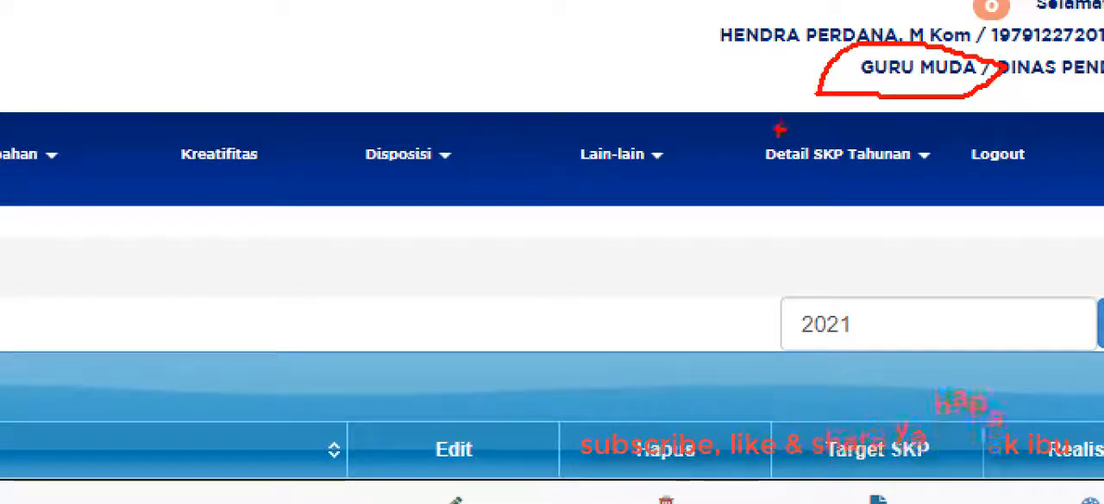
{"action": "mouse_move", "coordinate": [516, 69]}
{"action": "left_mouse_down"}
{"action": "mouse_move", "coordinate": [784, 82]}
{"action": "mouse_move", "coordinate": [760, 103]}
{"action": "left_mouse_up"}
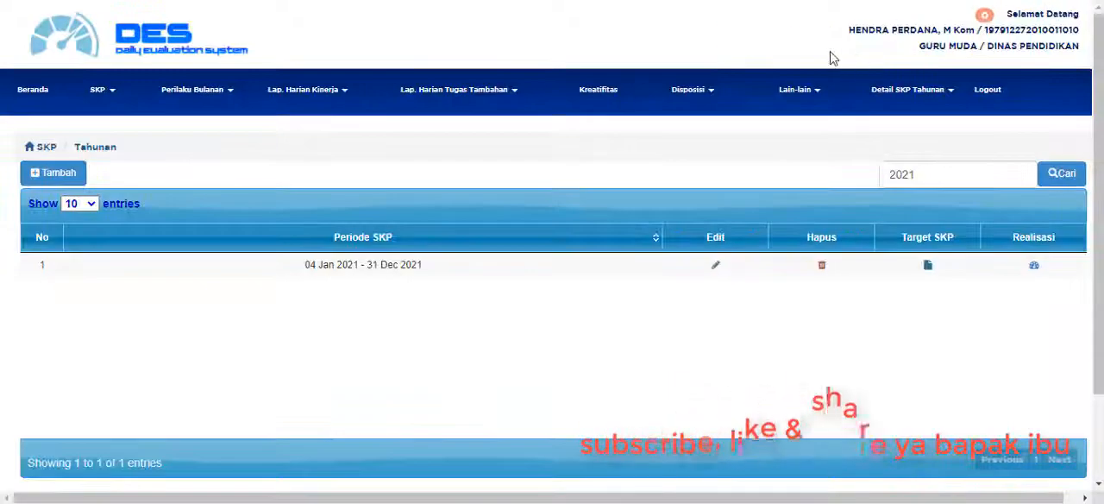
{"action": "left_click", "coordinate": [798, 86]}
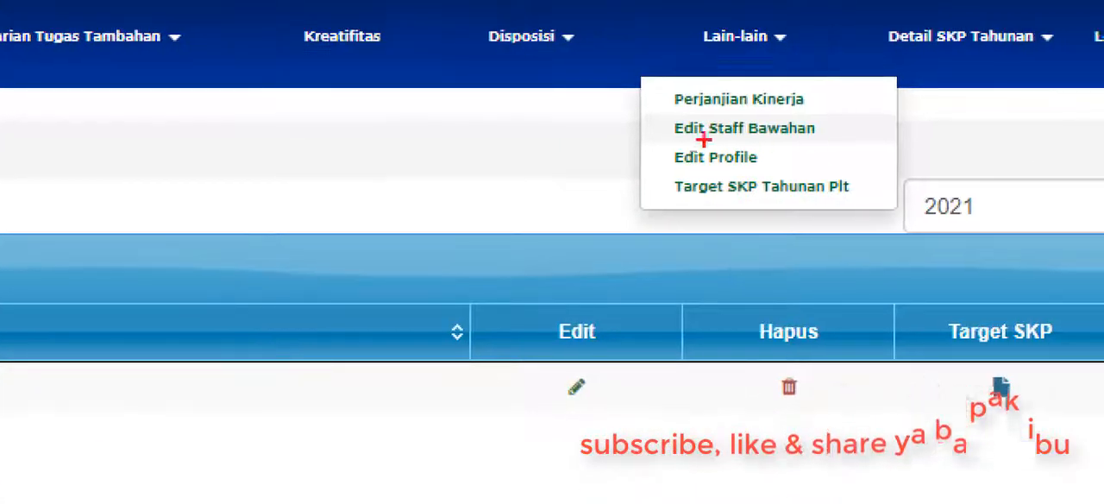
{"action": "mouse_move", "coordinate": [705, 139]}
{"action": "left_mouse_down"}
{"action": "mouse_move", "coordinate": [829, 139]}
{"action": "mouse_move", "coordinate": [725, 177]}
{"action": "mouse_move", "coordinate": [633, 151]}
{"action": "left_mouse_up"}
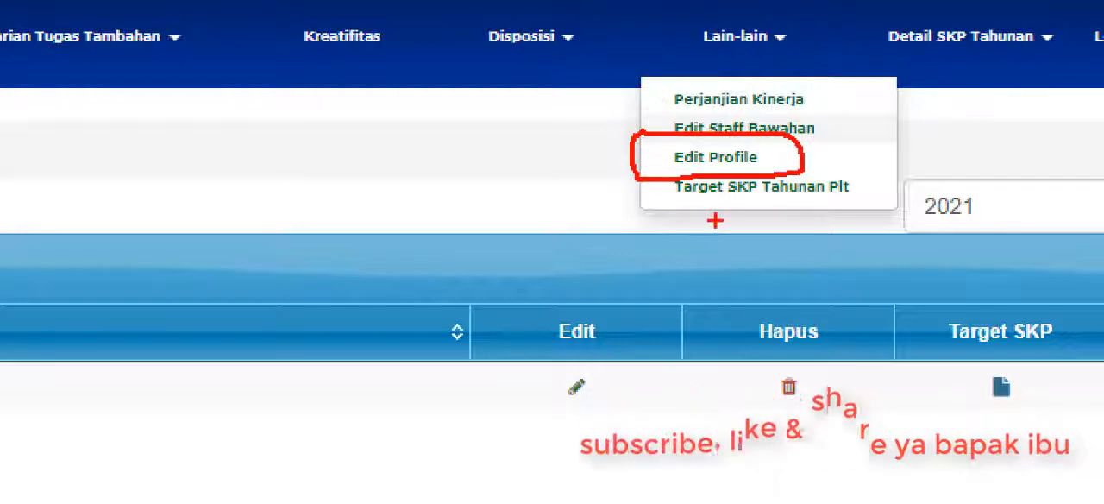
{"action": "key", "text": "Escape"}
Circle the job title and agency in the account header plus Edit Profile, clear the marks and close the Lain-lain options.
{"action": "key", "text": "ctrl+1"}
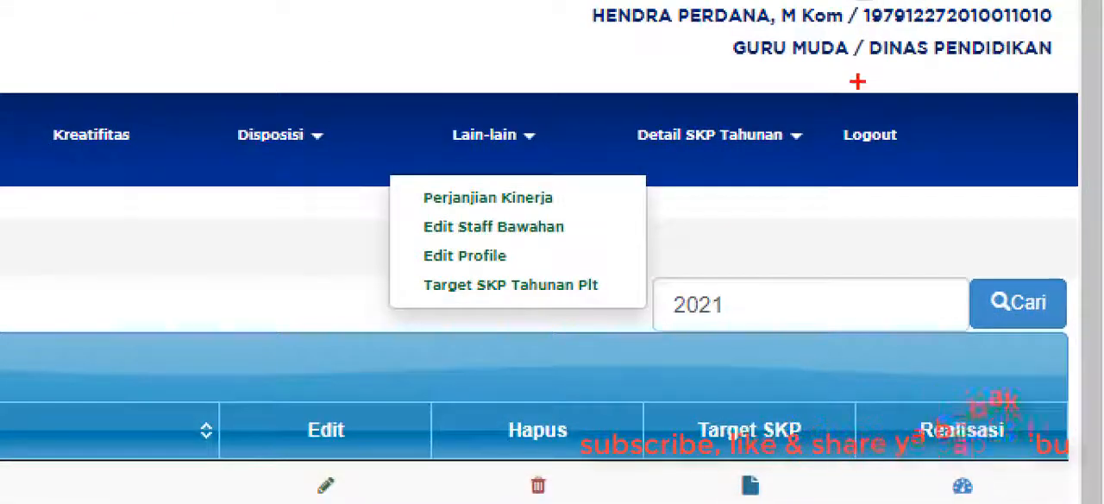
{"action": "mouse_move", "coordinate": [857, 81]}
{"action": "left_mouse_down"}
{"action": "mouse_move", "coordinate": [963, 83]}
{"action": "mouse_move", "coordinate": [1058, 58]}
{"action": "mouse_move", "coordinate": [973, 17]}
{"action": "left_mouse_up"}
{"action": "left_click_drag", "start_coordinate": [860, 49], "coordinate": [814, 26]}
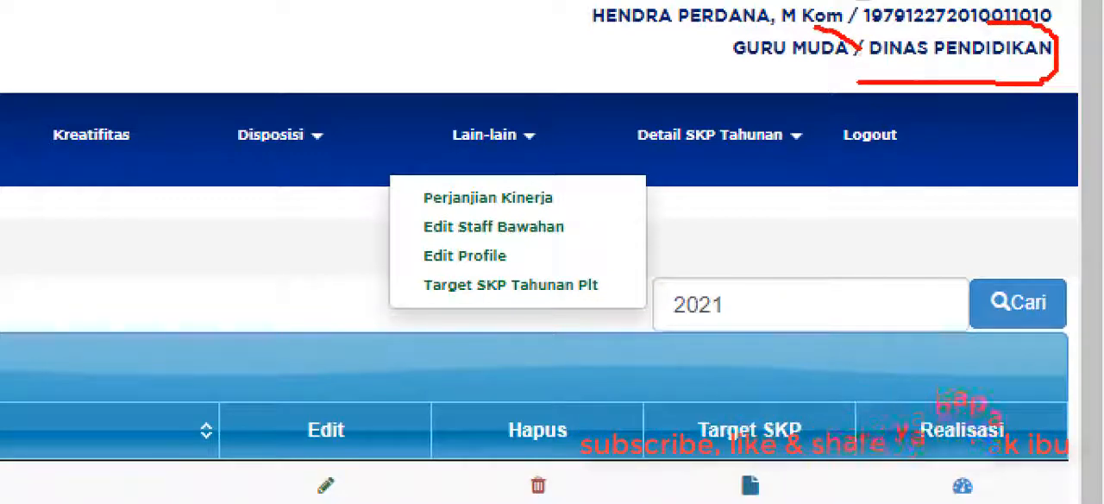
{"action": "left_click_drag", "start_coordinate": [709, 20], "coordinate": [839, 90]}
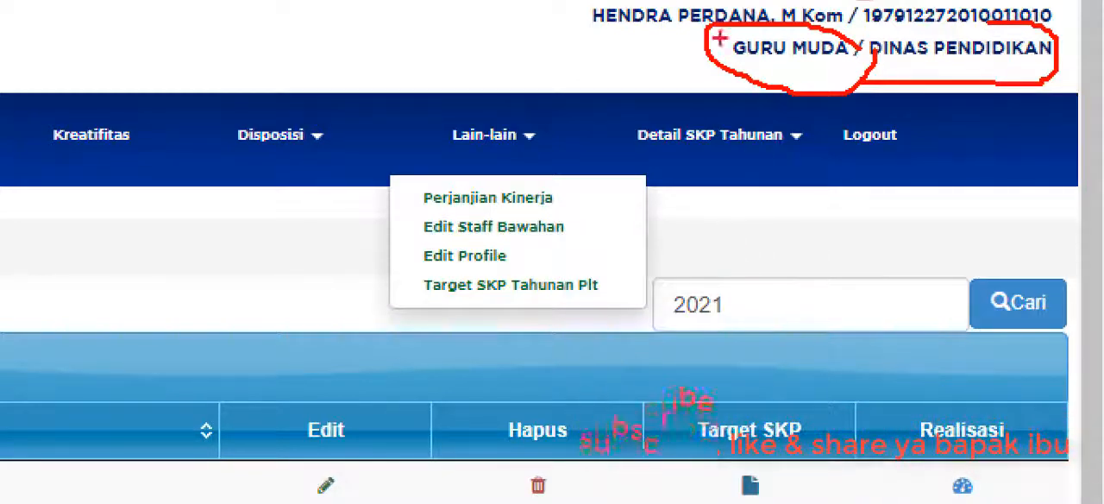
{"action": "left_click_drag", "start_coordinate": [679, 74], "coordinate": [839, 78]}
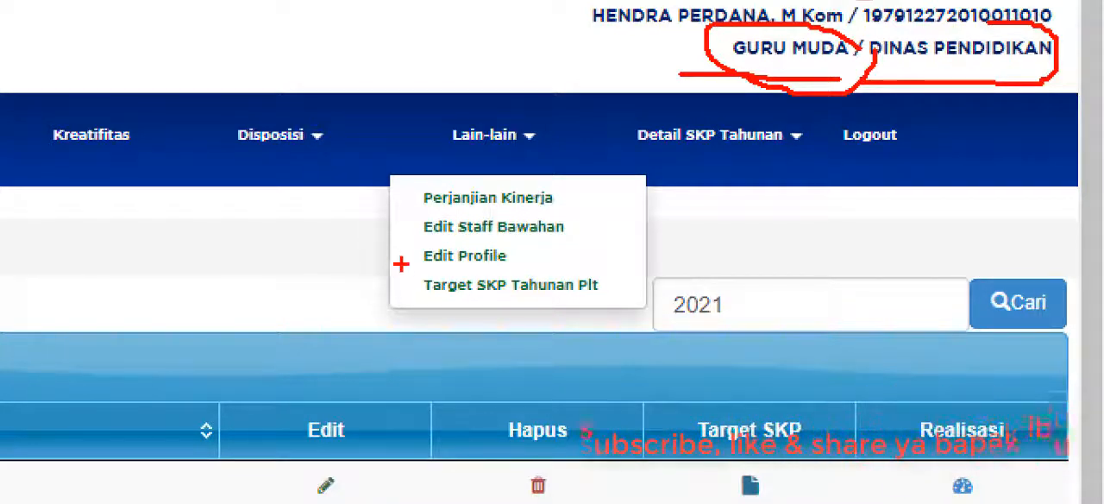
{"action": "mouse_move", "coordinate": [401, 264]}
{"action": "left_mouse_down"}
{"action": "mouse_move", "coordinate": [496, 274]}
{"action": "mouse_move", "coordinate": [514, 232]}
{"action": "mouse_move", "coordinate": [406, 232]}
{"action": "left_mouse_up"}
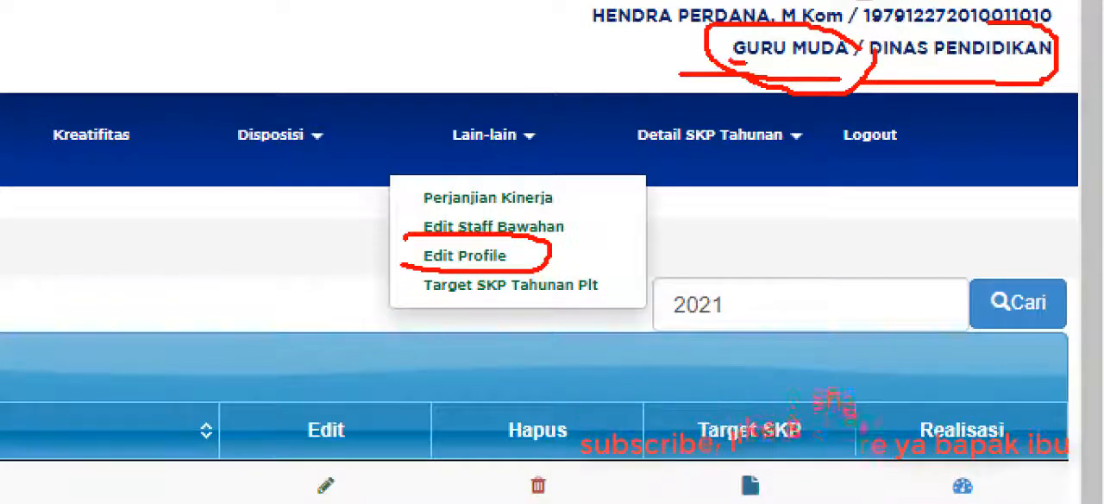
{"action": "key", "text": "Escape"}
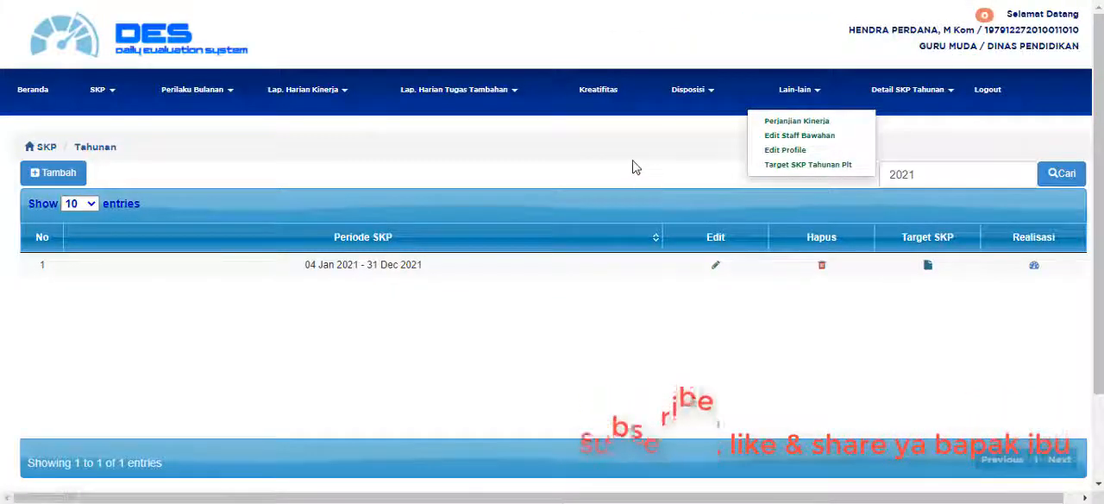
{"action": "left_click", "coordinate": [633, 167]}
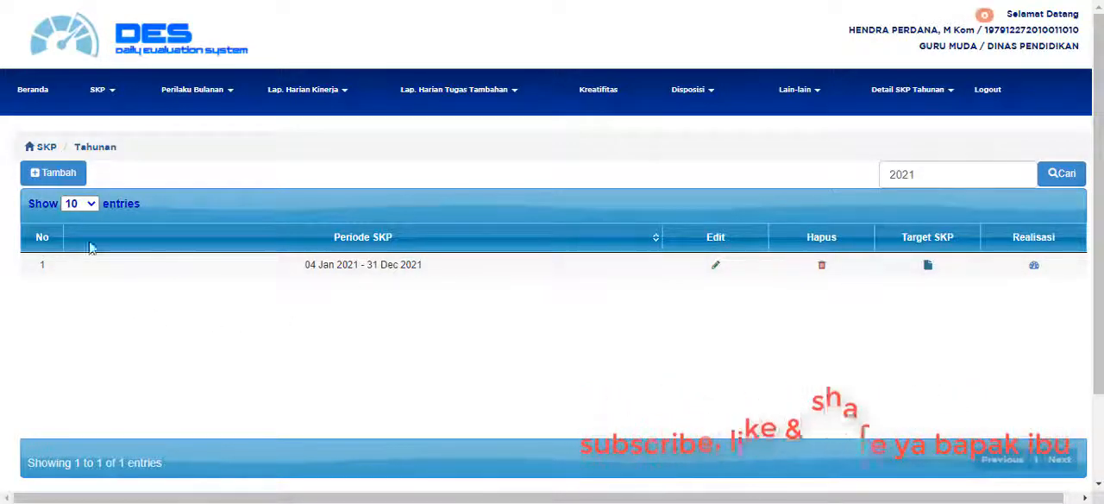
Reopen the annual SKP page, open the target list for the 04 Jan 2021 - 31 Dec 2021 period and review its annual activities.
{"action": "left_click", "coordinate": [108, 95]}
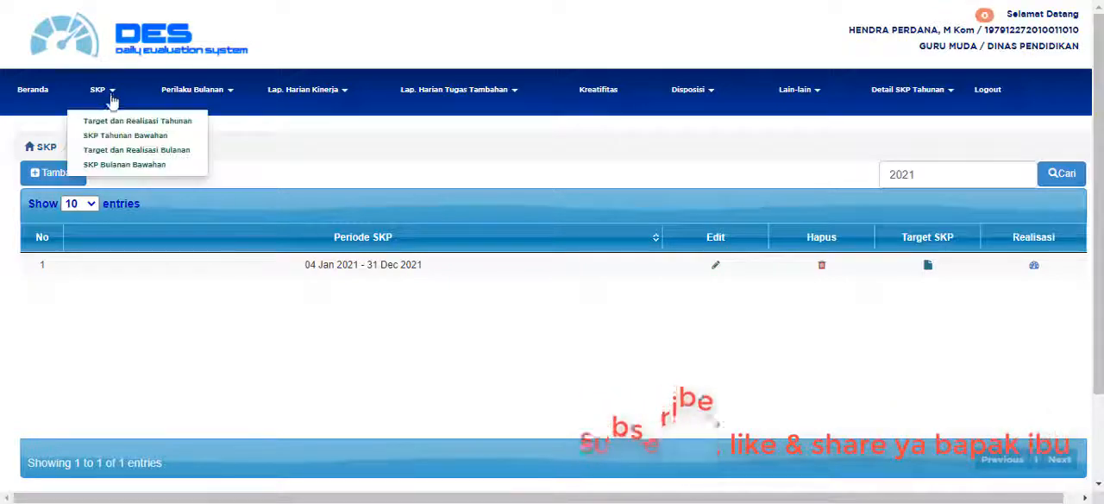
{"action": "left_click", "coordinate": [148, 130]}
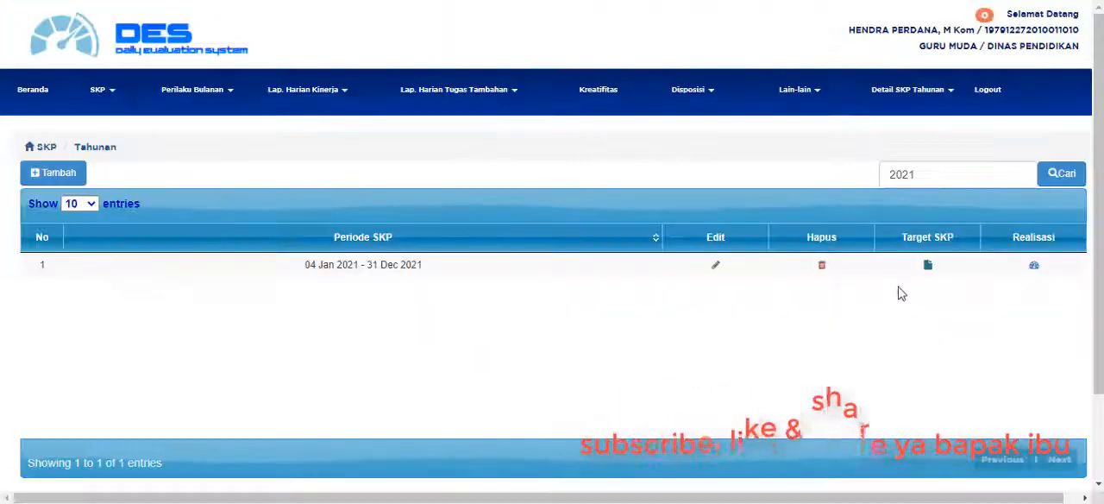
{"action": "left_click", "coordinate": [928, 268]}
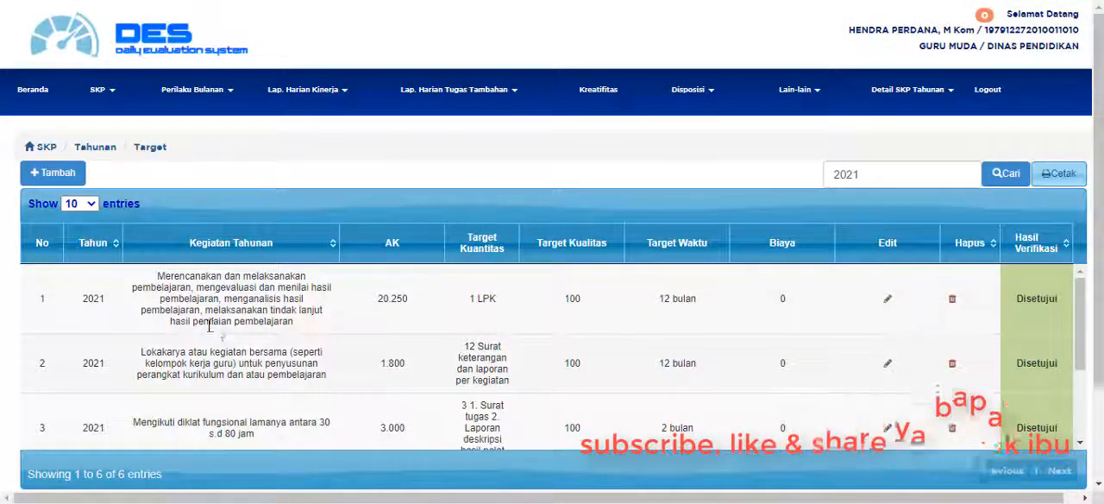
{"action": "scroll", "coordinate": [302, 332], "scroll_direction": "down", "scroll_amount": 2}
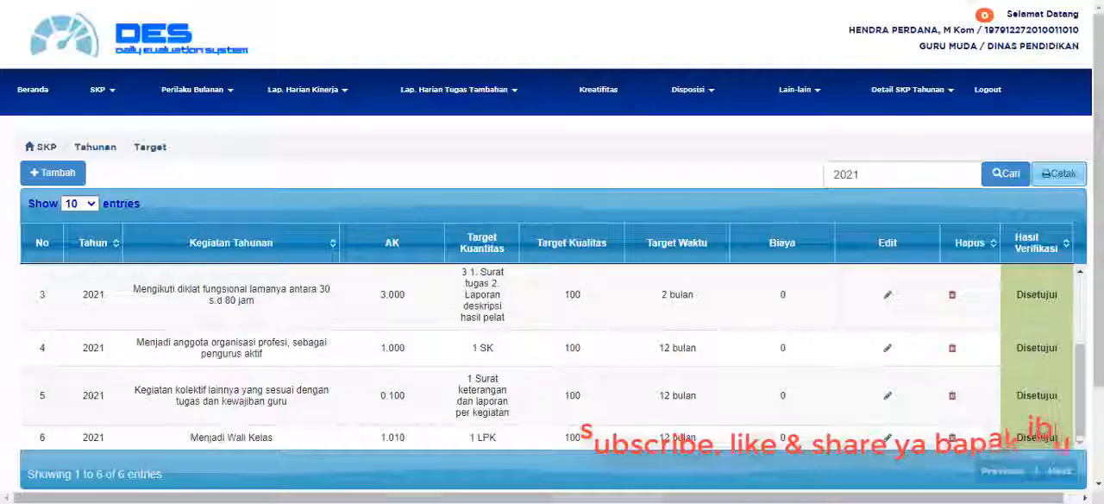
{"action": "scroll", "coordinate": [86, 315], "scroll_direction": "down", "scroll_amount": 2}
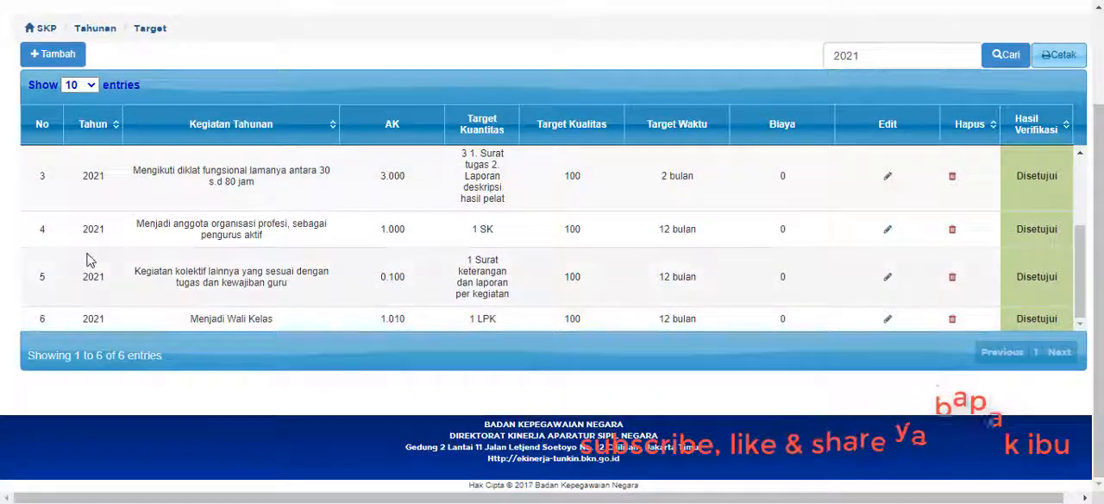
{"action": "scroll", "coordinate": [89, 256], "scroll_direction": "up", "scroll_amount": 3}
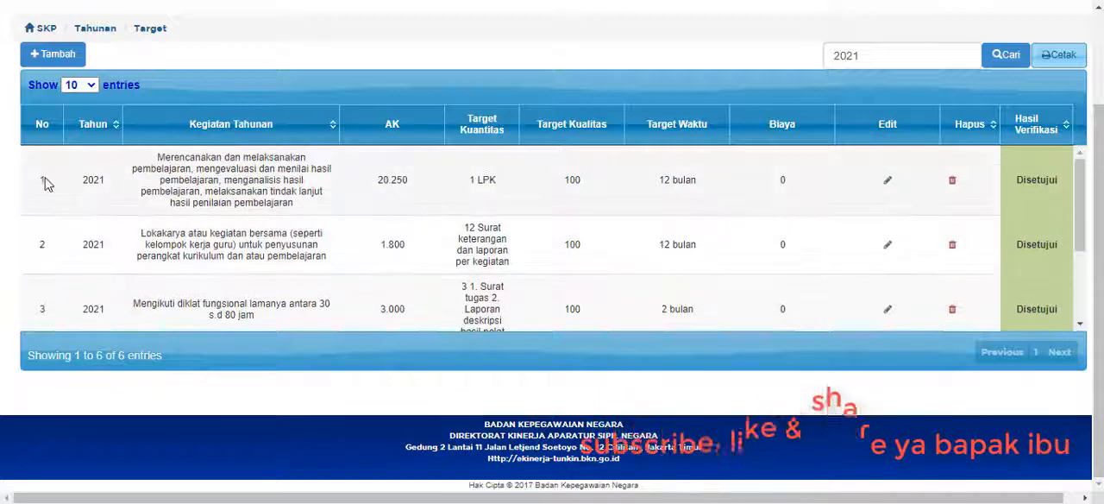
{"action": "scroll", "coordinate": [47, 185], "scroll_direction": "down", "scroll_amount": 1}
{"action": "scroll", "coordinate": [47, 300], "scroll_direction": "down", "scroll_amount": 1}
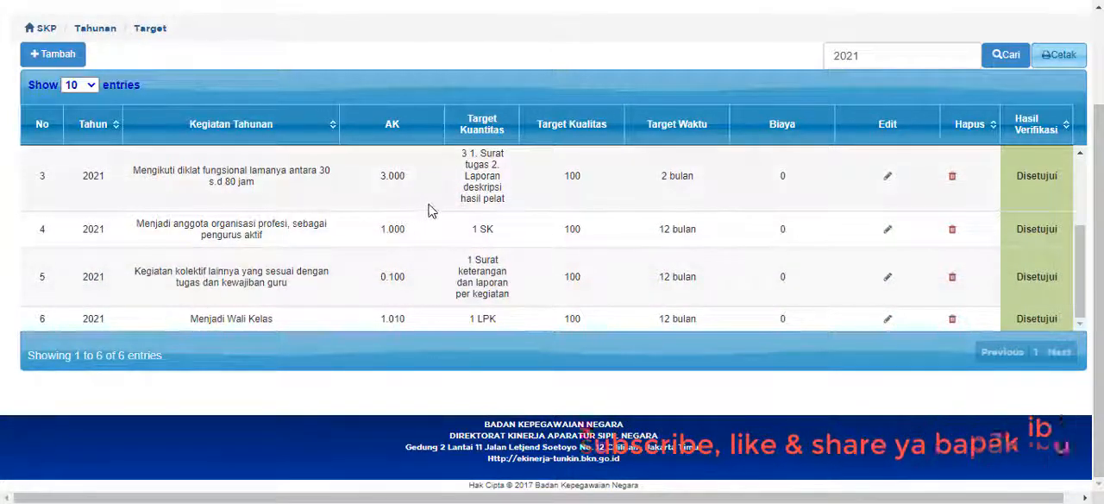
{"action": "scroll", "coordinate": [432, 209], "scroll_direction": "up", "scroll_amount": 4}
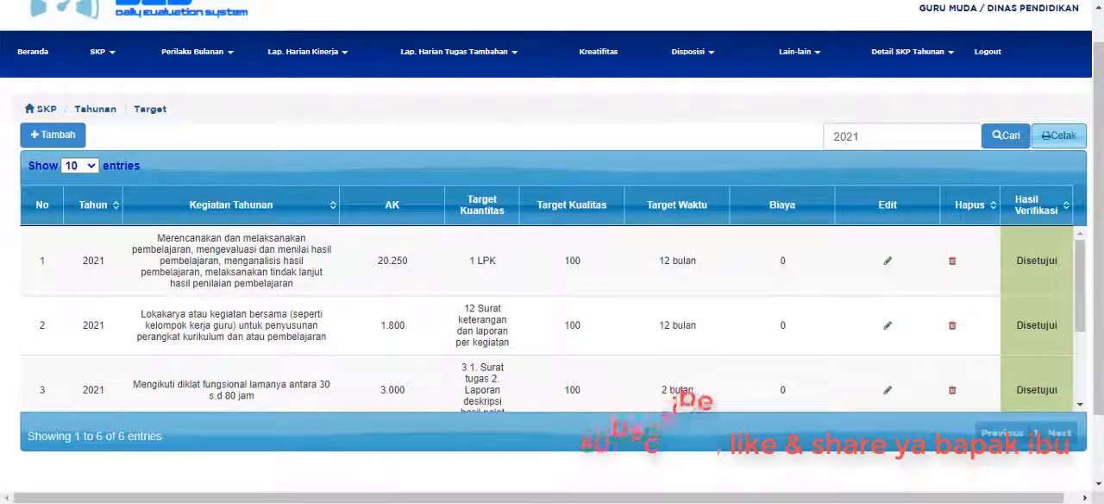
Switch to the Word document and select the full text of annual activity number 1 in the plan table.
{"action": "left_click", "coordinate": [226, 503]}
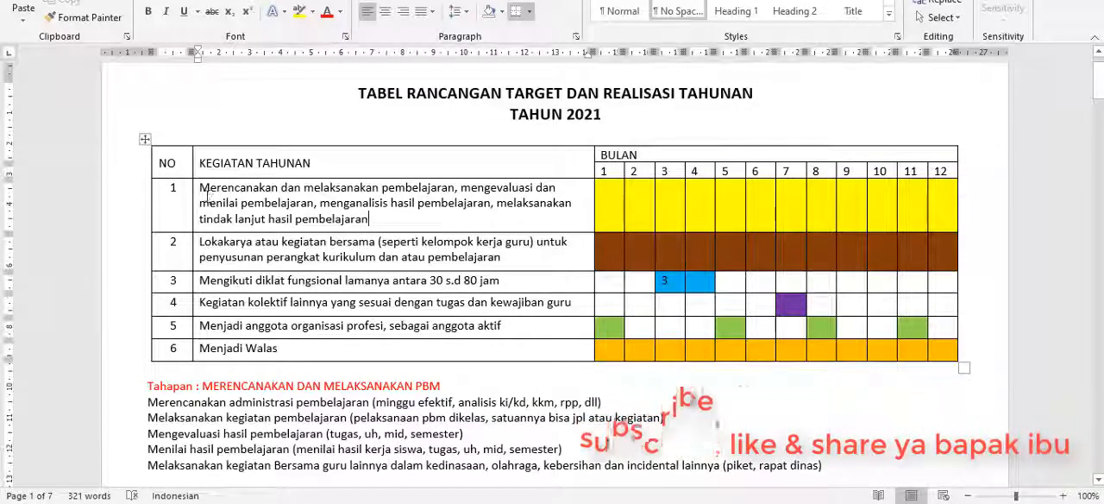
{"action": "left_click_drag", "start_coordinate": [202, 188], "coordinate": [370, 223]}
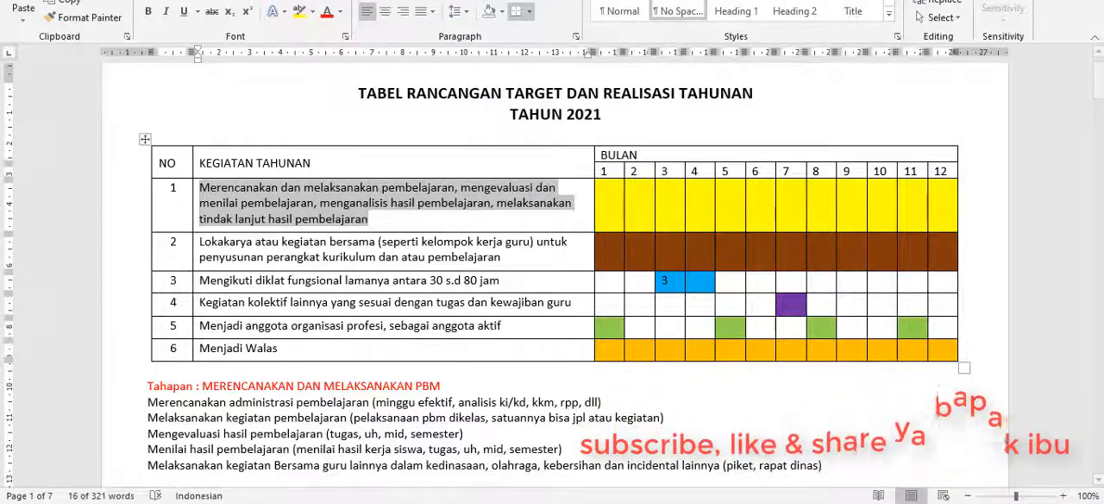
Return to DES in the browser, start a new annual target entry and bring up the GURU positions in the job position list.
{"action": "left_click", "coordinate": [493, 503]}
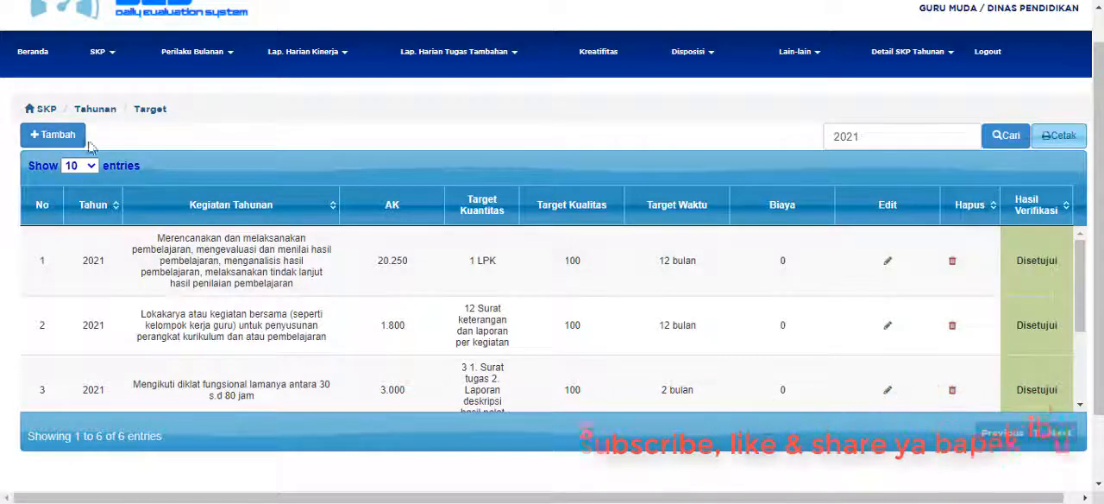
{"action": "left_click", "coordinate": [53, 135]}
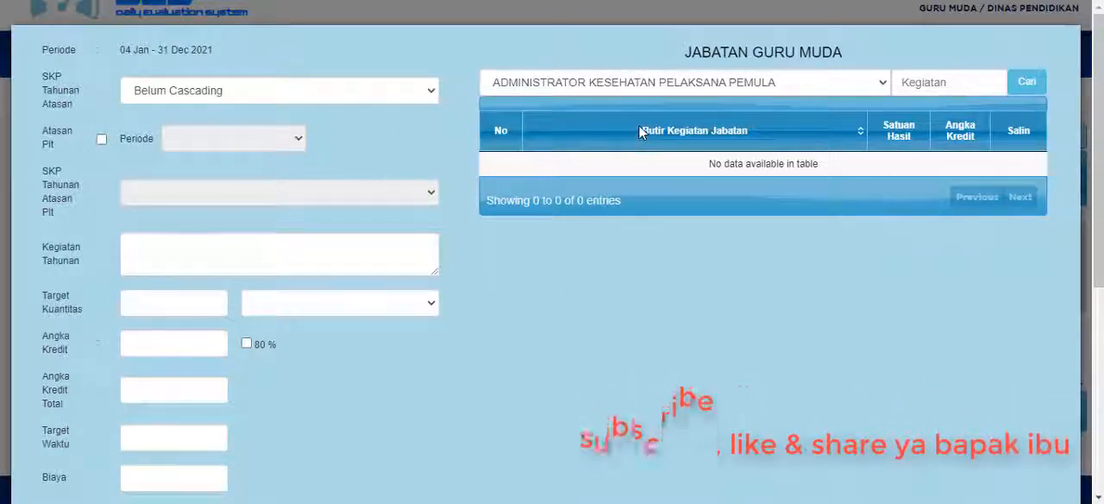
{"action": "left_click", "coordinate": [882, 86]}
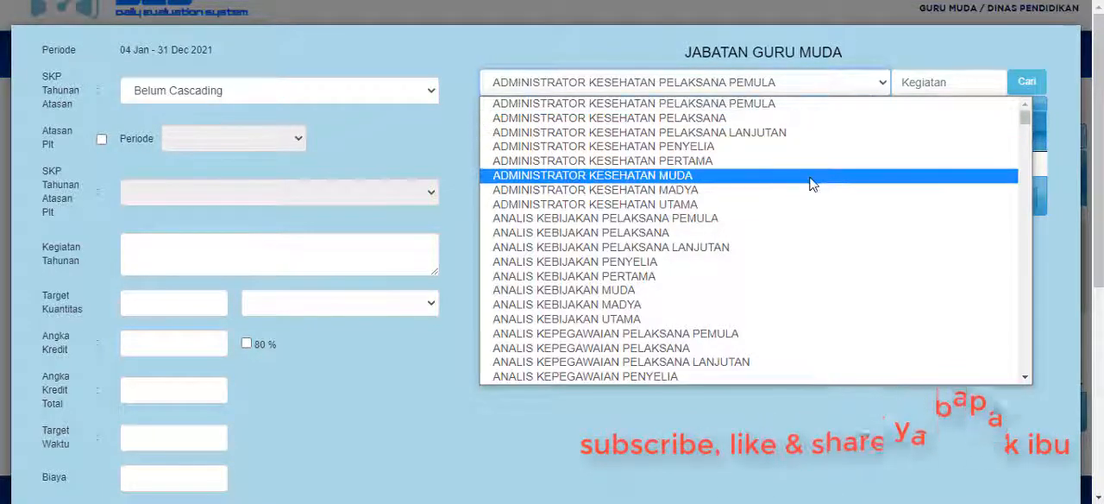
{"action": "key", "text": "g"}
{"action": "scroll", "coordinate": [789, 198], "scroll_direction": "down", "scroll_amount": 3}
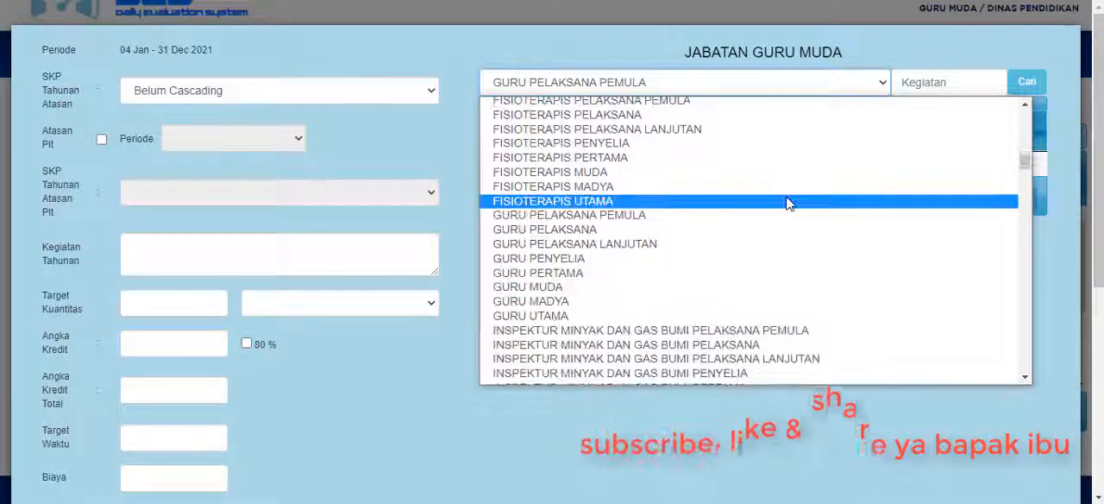
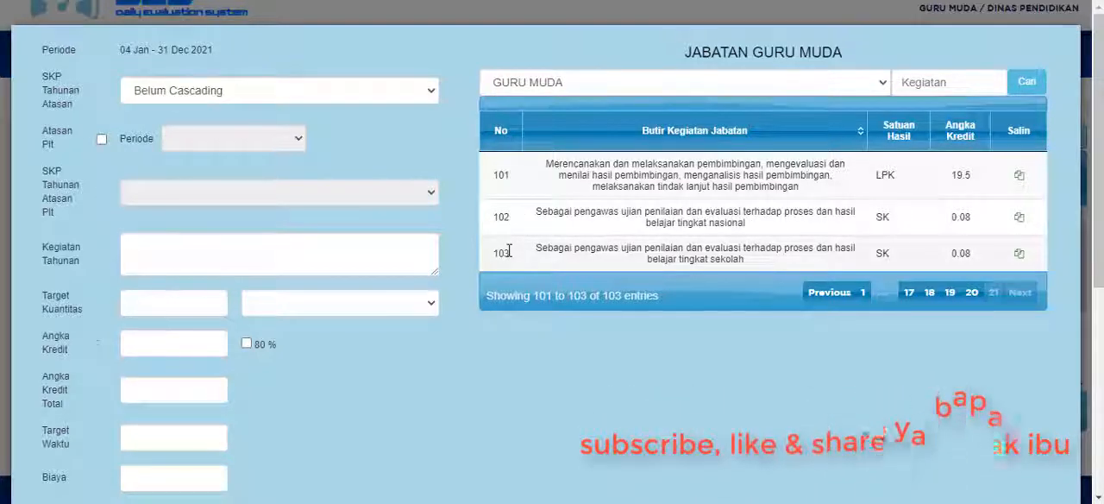
Go back through the GURU MUDA activities to numbers 91-95, mark entries 91 to 93 in red and clear the marks.
{"action": "left_click", "coordinate": [971, 294]}
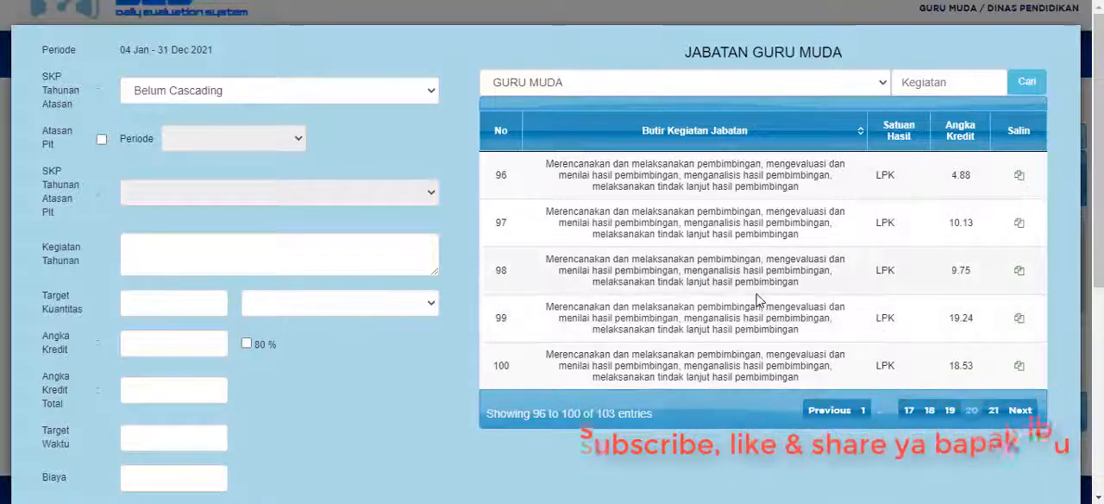
{"action": "left_click", "coordinate": [953, 412]}
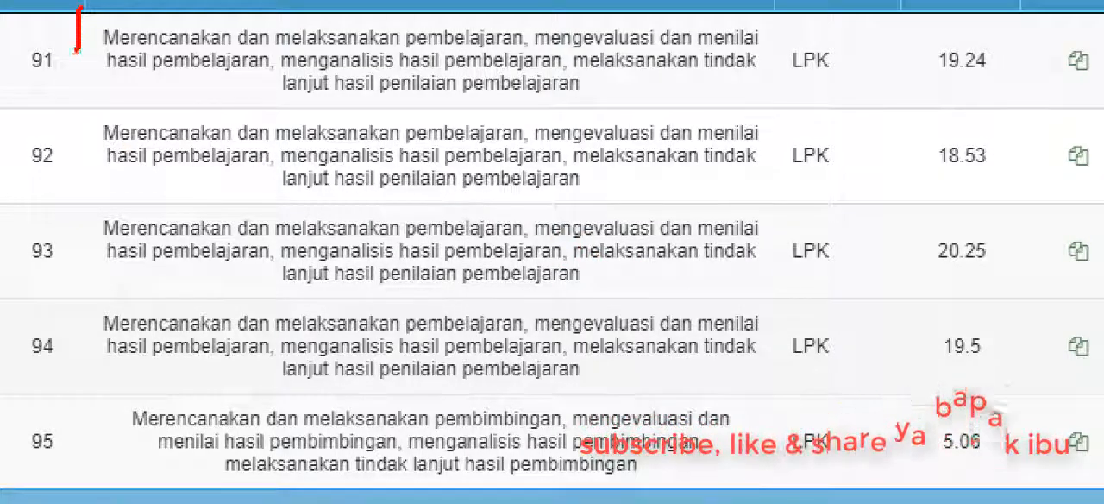
{"action": "mouse_move", "coordinate": [69, 80]}
{"action": "left_mouse_down"}
{"action": "mouse_move", "coordinate": [211, 104]}
{"action": "mouse_move", "coordinate": [1031, 114]}
{"action": "mouse_move", "coordinate": [1080, 42]}
{"action": "mouse_move", "coordinate": [883, 60]}
{"action": "mouse_move", "coordinate": [1028, 73]}
{"action": "mouse_move", "coordinate": [916, 53]}
{"action": "left_mouse_up"}
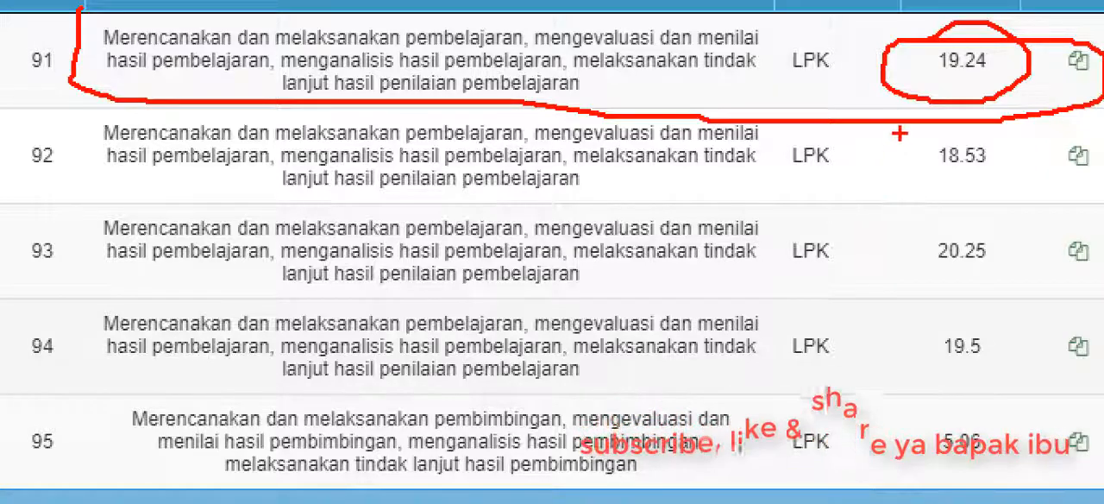
{"action": "mouse_move", "coordinate": [898, 127]}
{"action": "left_mouse_down"}
{"action": "mouse_move", "coordinate": [966, 126]}
{"action": "mouse_move", "coordinate": [1008, 186]}
{"action": "mouse_move", "coordinate": [997, 187]}
{"action": "left_mouse_up"}
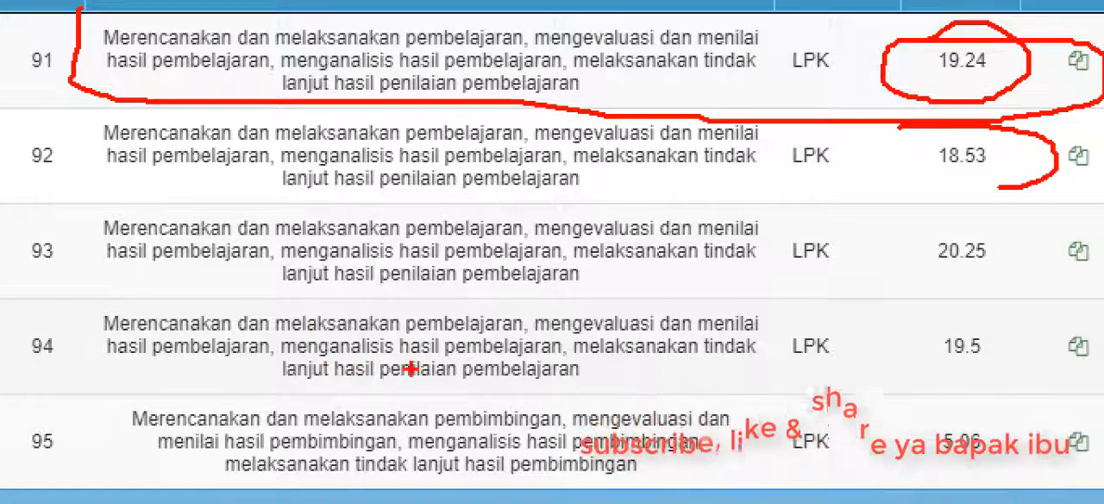
{"action": "mouse_move", "coordinate": [36, 300]}
{"action": "left_mouse_down"}
{"action": "mouse_move", "coordinate": [244, 311]}
{"action": "mouse_move", "coordinate": [1096, 307]}
{"action": "mouse_move", "coordinate": [1027, 238]}
{"action": "mouse_move", "coordinate": [449, 173]}
{"action": "mouse_move", "coordinate": [37, 192]}
{"action": "mouse_move", "coordinate": [17, 298]}
{"action": "left_mouse_up"}
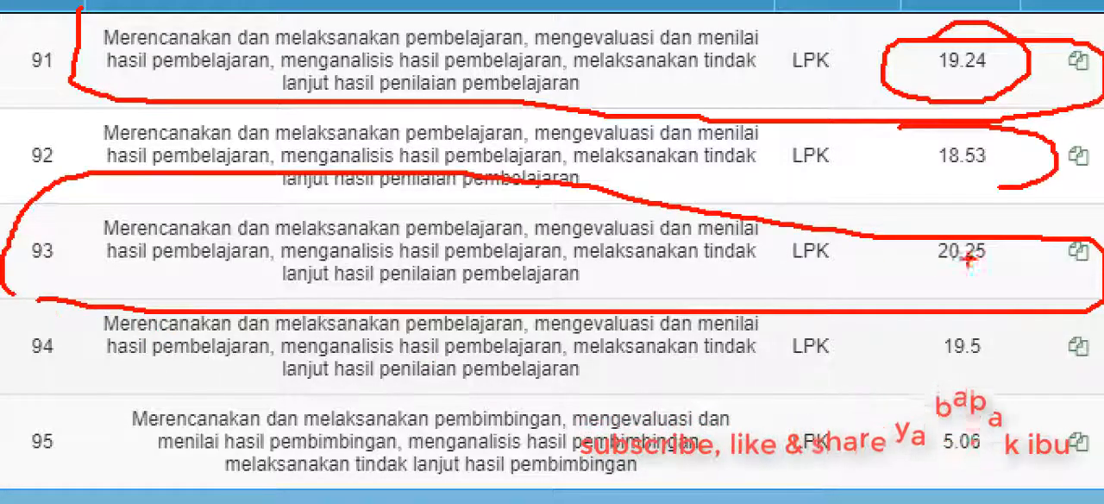
{"action": "key", "text": "Escape"}
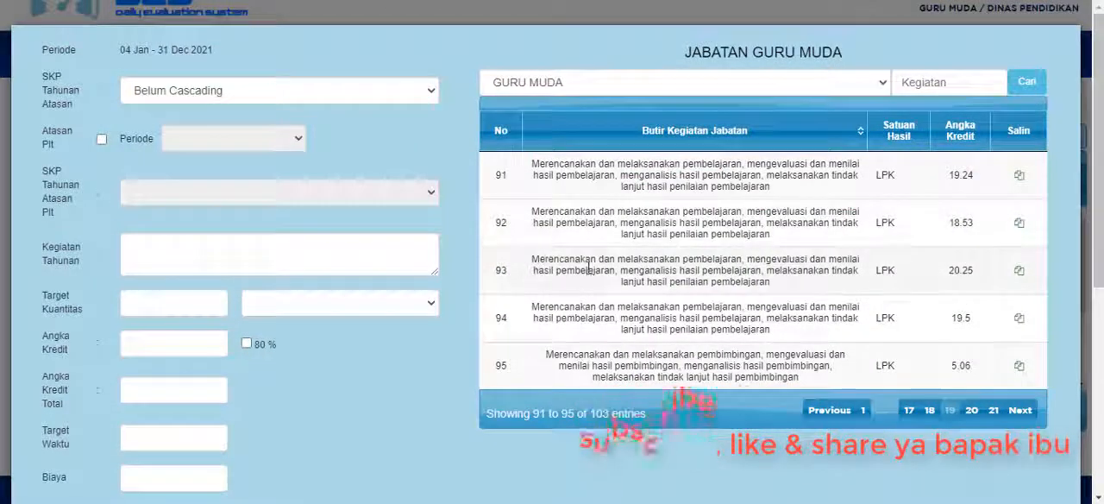
Copy activity 93 of the GURU MUDA list into the new annual target and check its full Kegiatan Tahunan text.
{"action": "left_click", "coordinate": [1019, 273]}
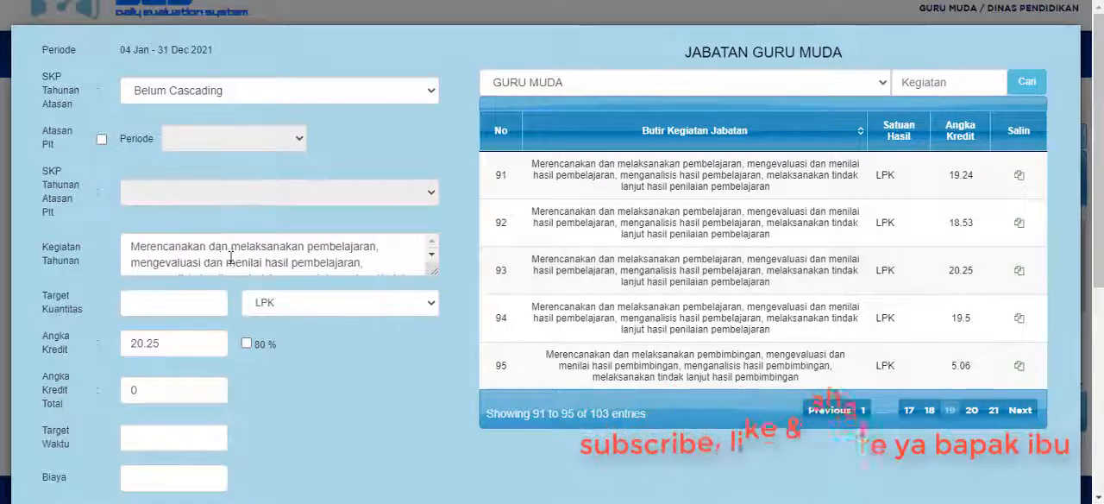
{"action": "left_click", "coordinate": [314, 257]}
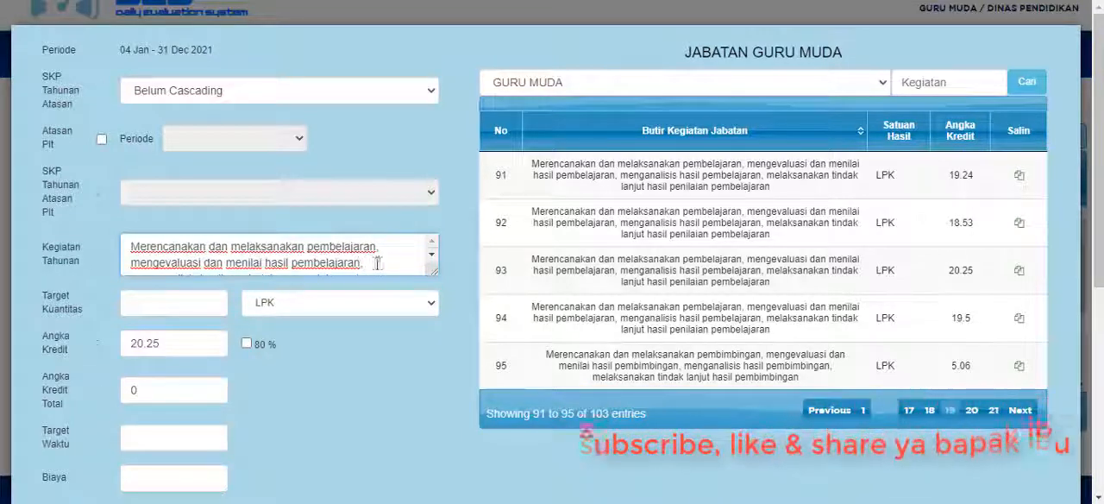
{"action": "scroll", "coordinate": [279, 252], "scroll_direction": "down", "scroll_amount": 2}
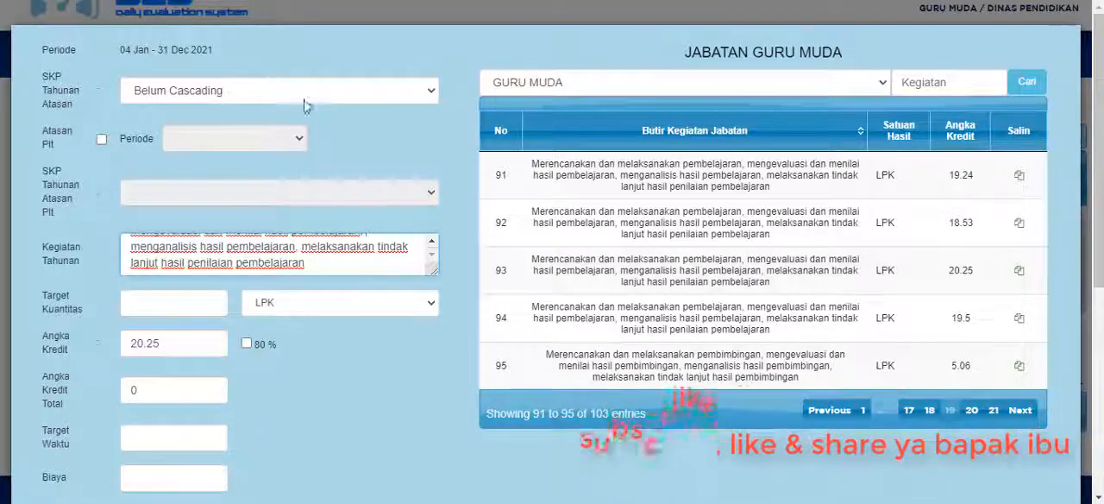
{"action": "scroll", "coordinate": [350, 350], "scroll_direction": "down", "scroll_amount": 2}
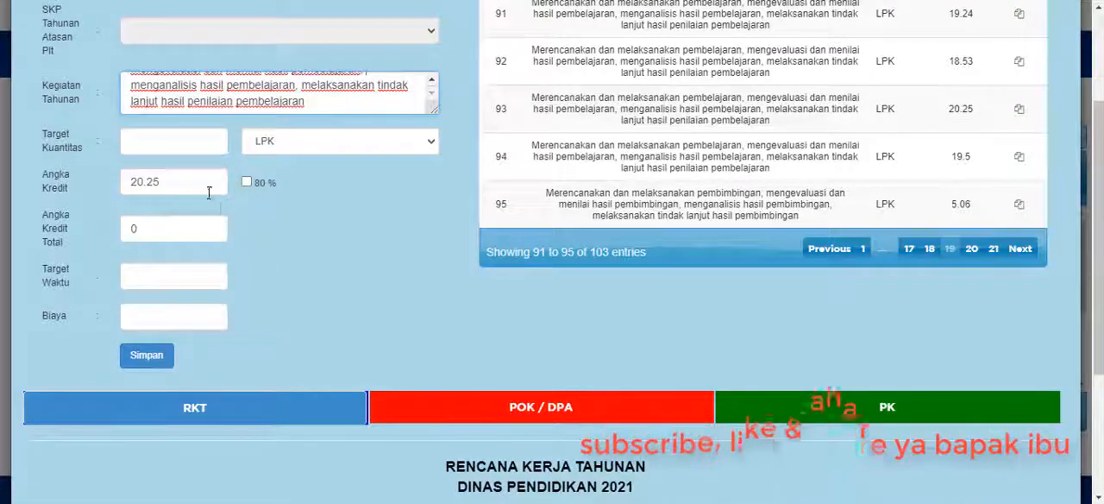
Set the Target Kuantitas to 1 for the new target and check its Angka Kredit.
{"action": "left_click", "coordinate": [168, 142]}
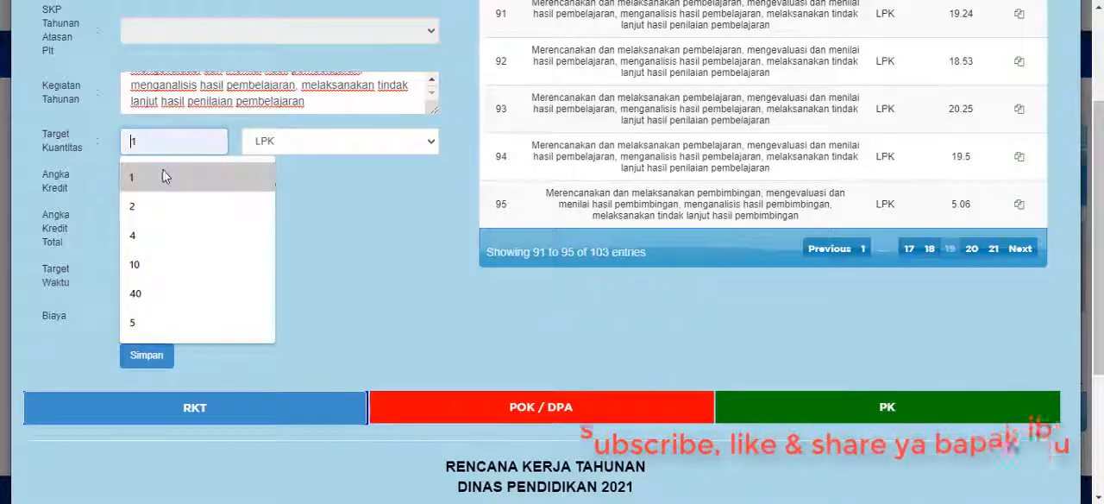
{"action": "left_click", "coordinate": [159, 173]}
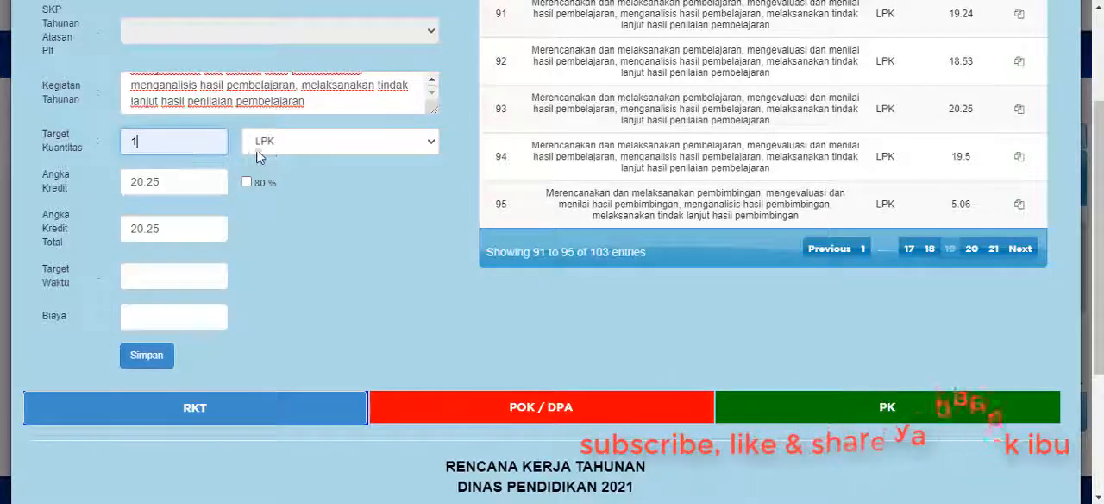
{"action": "left_click", "coordinate": [169, 181]}
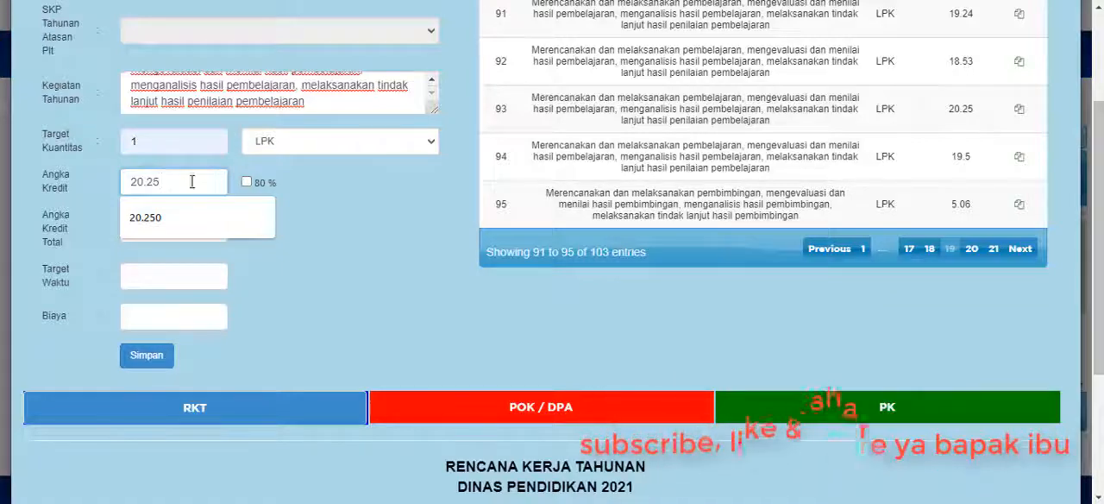
{"action": "key", "text": "Tab"}
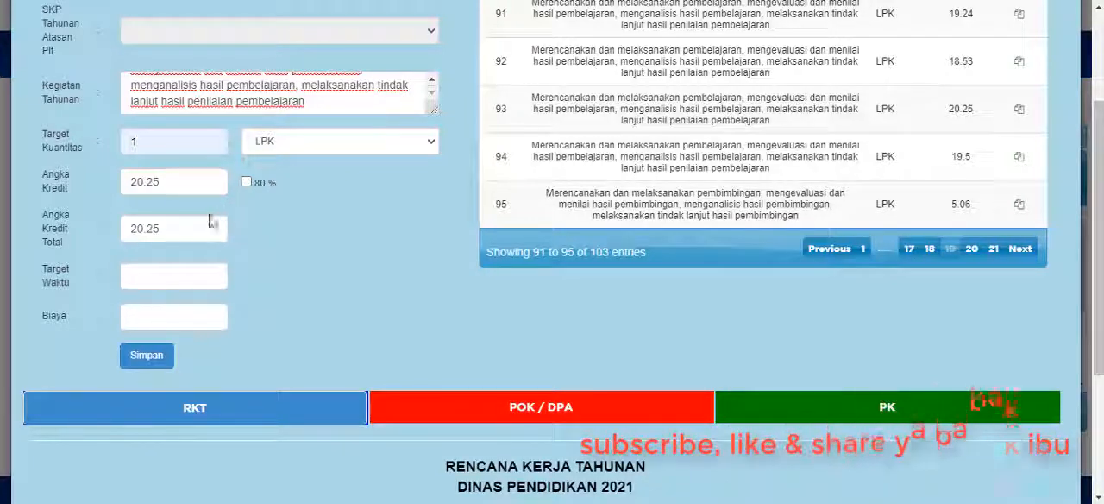
{"action": "left_click", "coordinate": [173, 182]}
{"action": "left_click", "coordinate": [330, 180]}
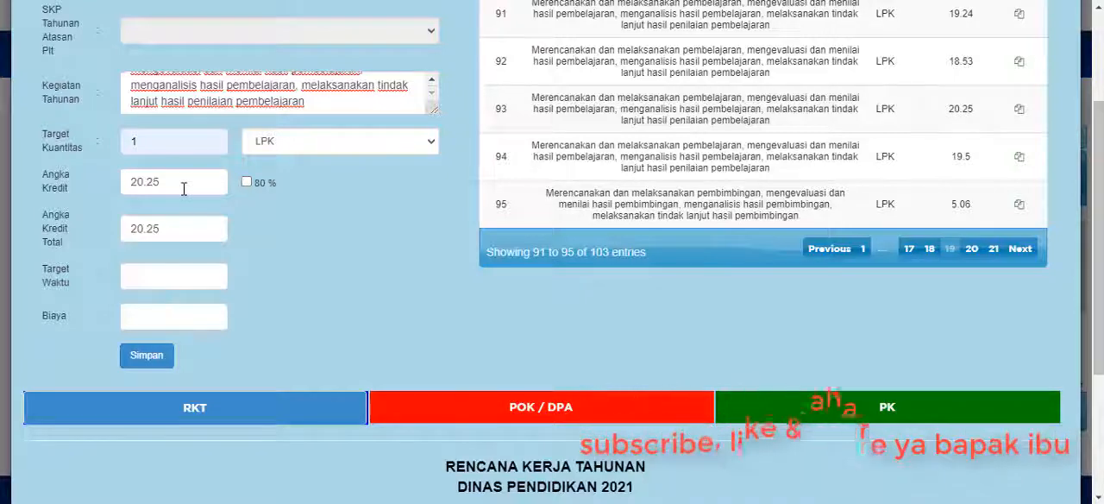
Set the Target Waktu to 12 and the Biaya to 0, and look over the completed target form.
{"action": "left_click", "coordinate": [180, 273]}
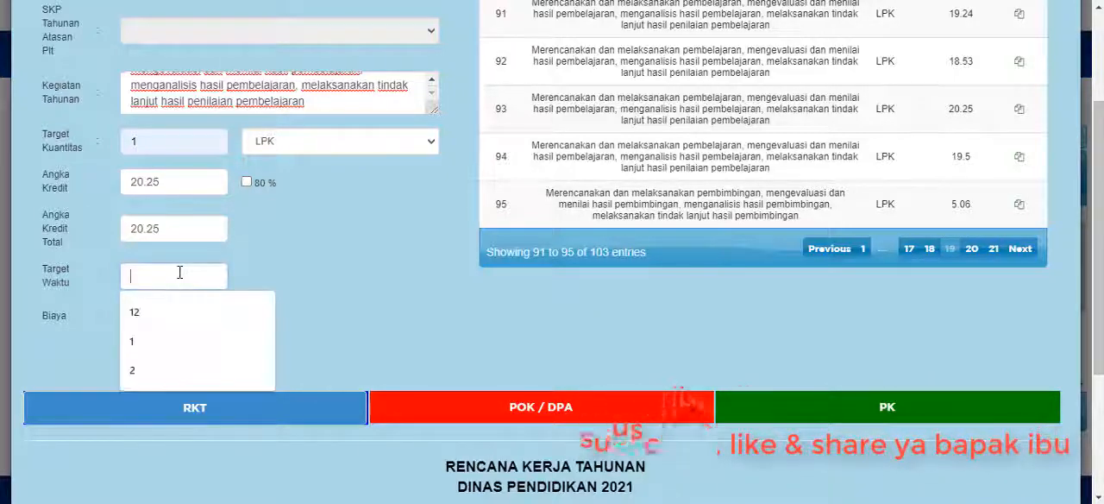
{"action": "left_click", "coordinate": [156, 313]}
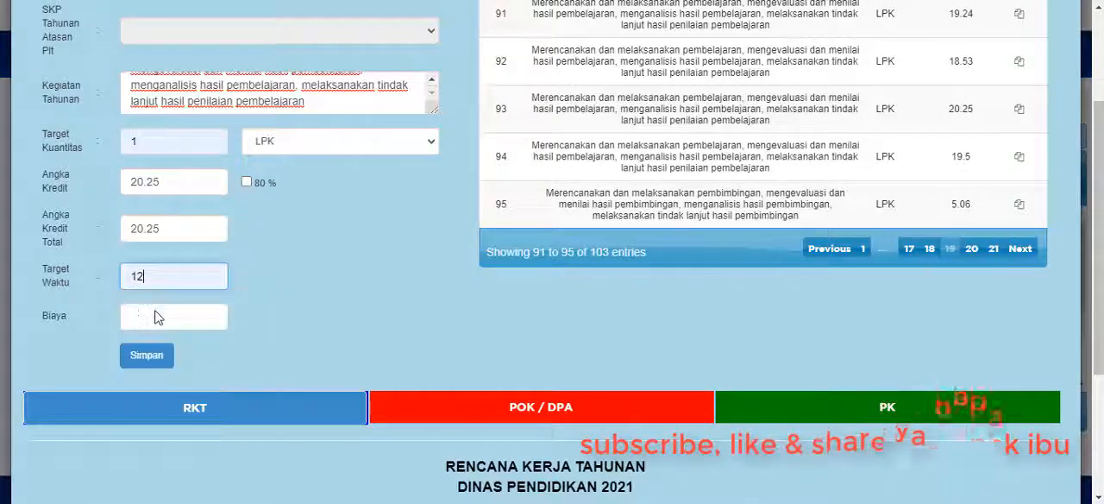
{"action": "left_click", "coordinate": [147, 311]}
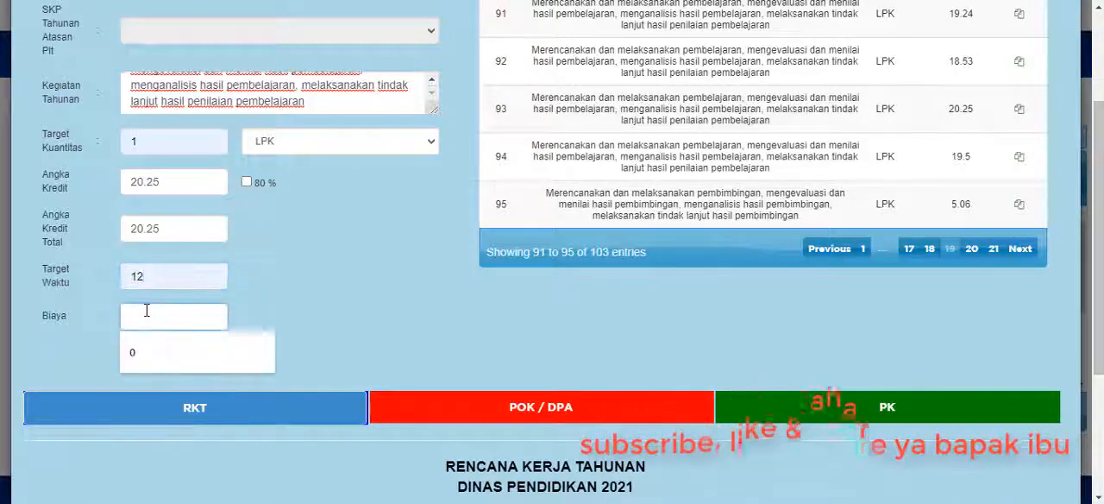
{"action": "left_click", "coordinate": [131, 353]}
{"action": "scroll", "coordinate": [336, 282], "scroll_direction": "up", "scroll_amount": 1}
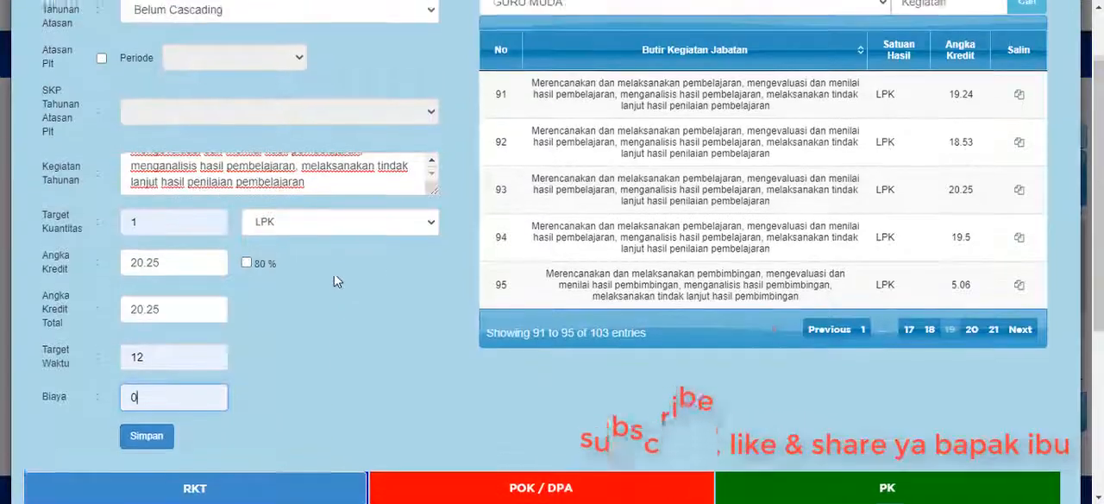
{"action": "scroll", "coordinate": [337, 278], "scroll_direction": "up", "scroll_amount": 1}
{"action": "scroll", "coordinate": [279, 357], "scroll_direction": "down", "scroll_amount": 3}
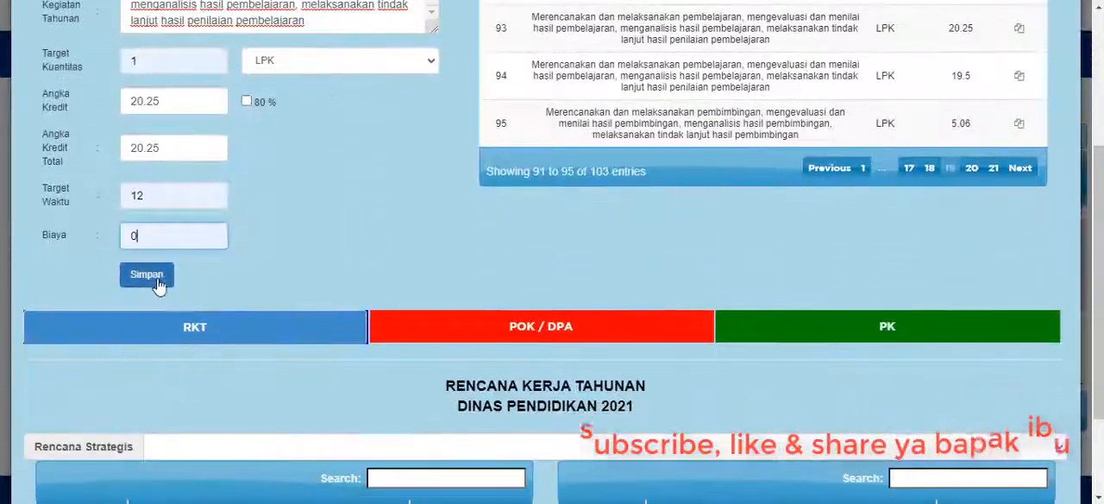
Switch to the Word plan table, select the text of annual activity 1 and go down to activity number 6.
{"action": "scroll", "coordinate": [350, 279], "scroll_direction": "up", "scroll_amount": 3}
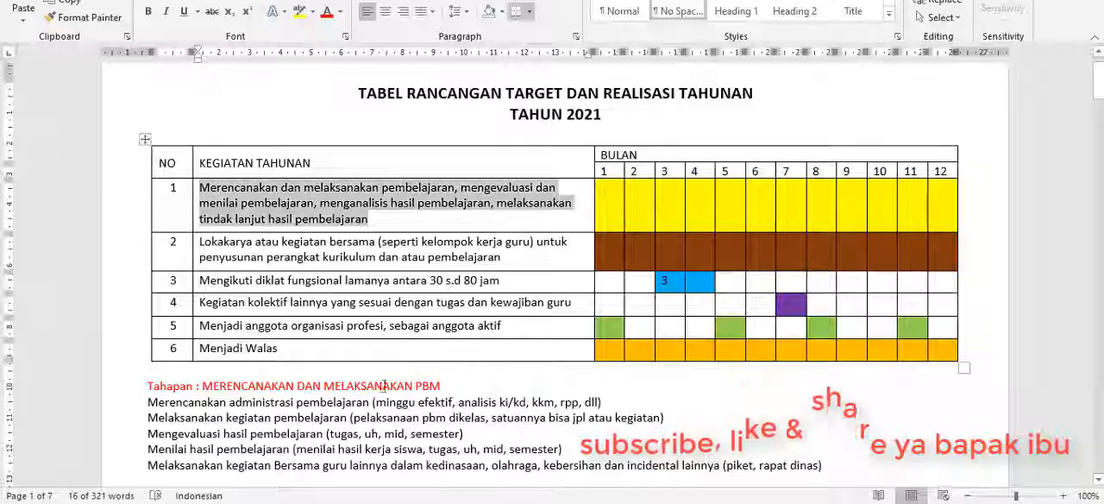
{"action": "left_click", "coordinate": [611, 215]}
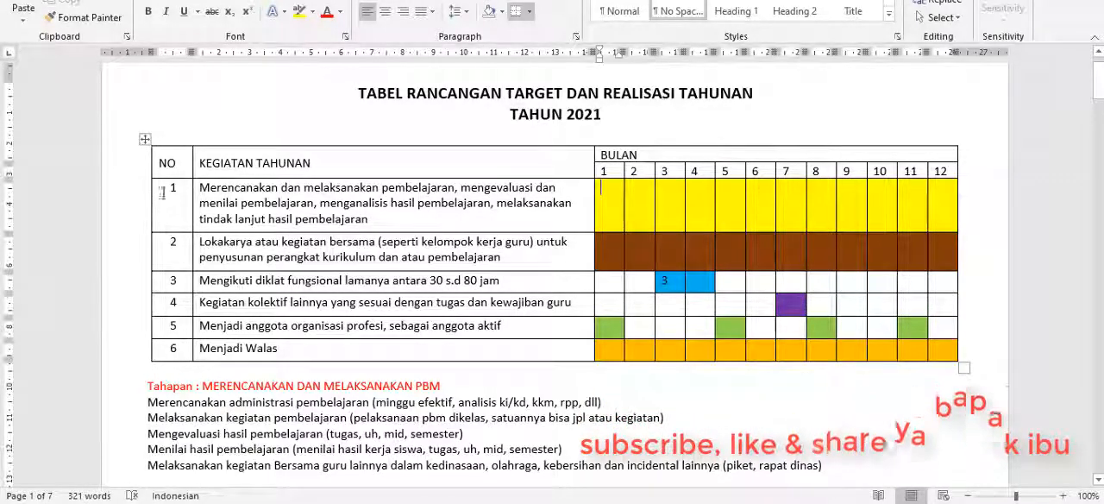
{"action": "left_click_drag", "start_coordinate": [198, 187], "coordinate": [369, 219]}
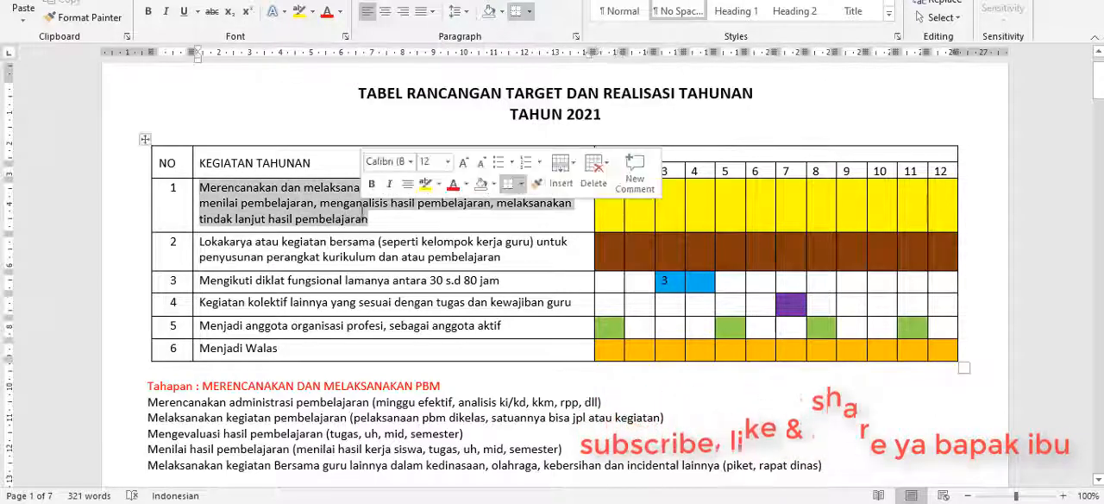
{"action": "left_click", "coordinate": [173, 348]}
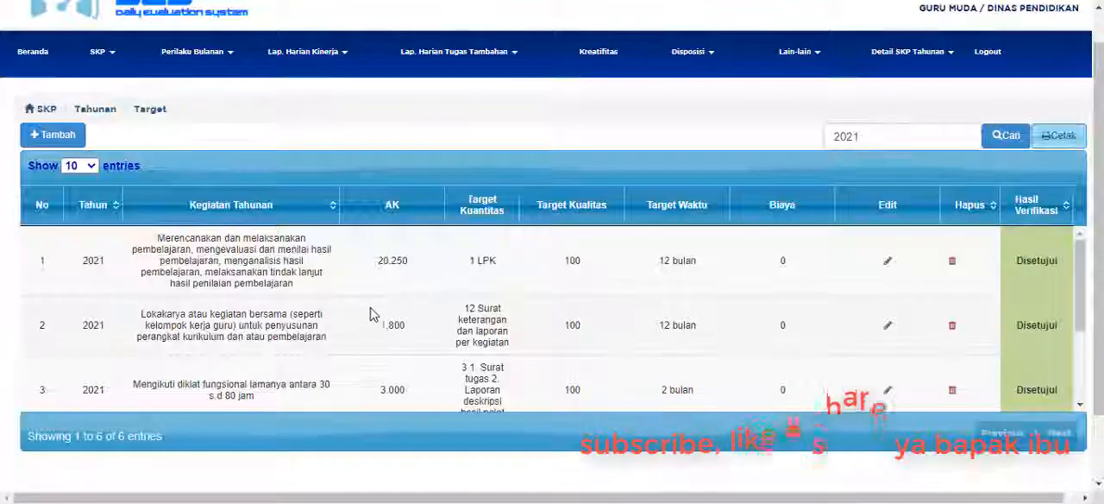
Return to DES in the browser, open the Menjadi Wali Kelas annual target for editing and review its values.
{"action": "scroll", "coordinate": [379, 311], "scroll_direction": "down", "scroll_amount": 3}
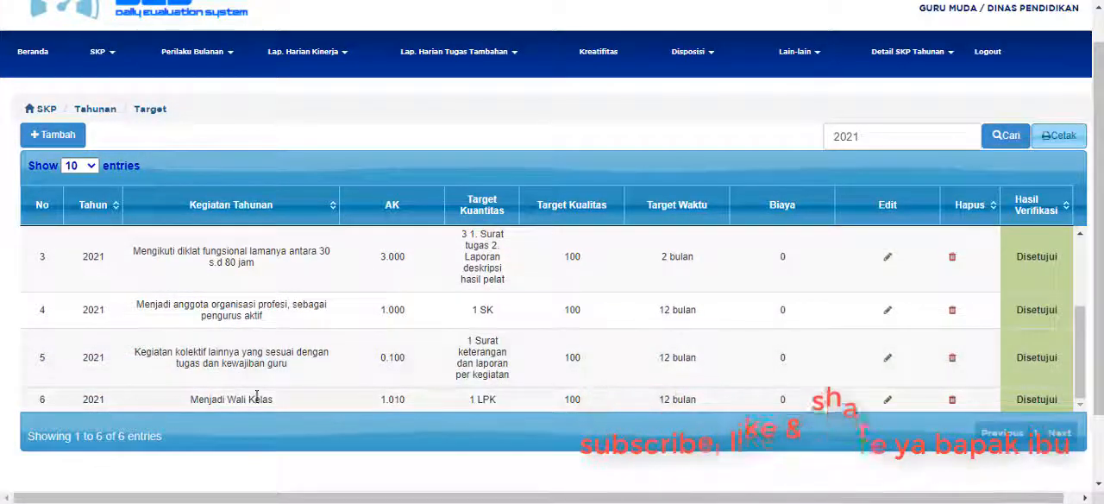
{"action": "left_click", "coordinate": [890, 402]}
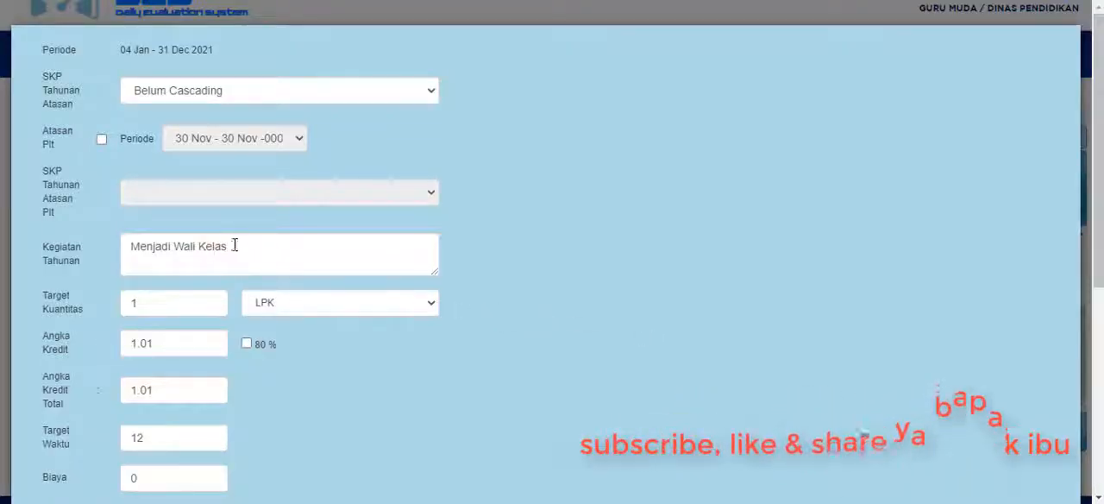
{"action": "scroll", "coordinate": [397, 295], "scroll_direction": "down", "scroll_amount": 1}
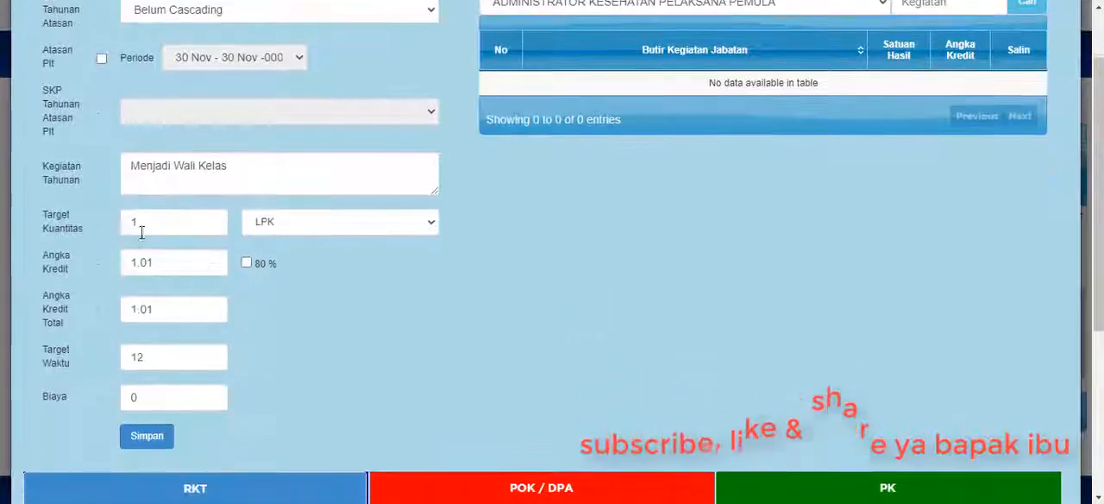
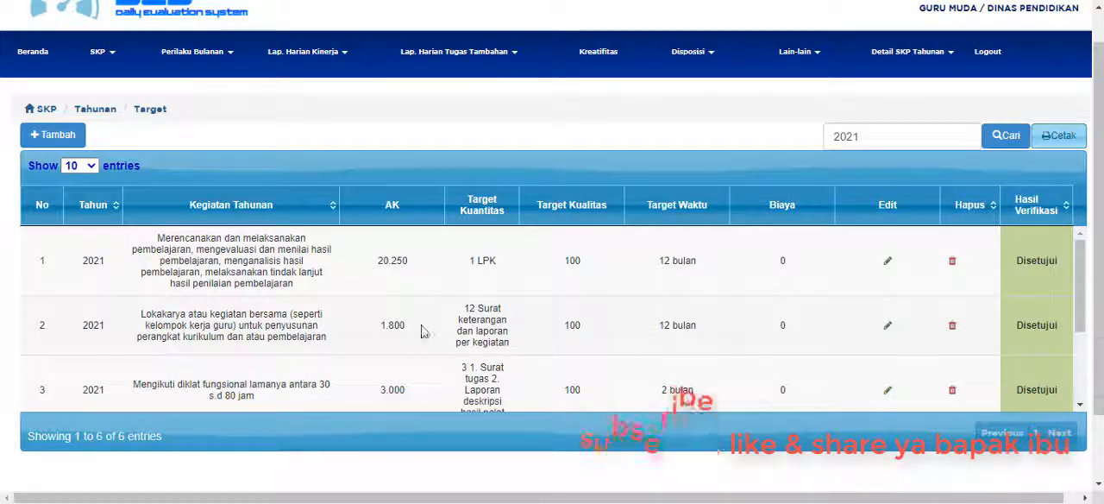
Review the 2021 annual target list and highlight the activity Mengikuti diklat fungsional lamanya antara 30 s.d 80 jam.
{"action": "scroll", "coordinate": [225, 328], "scroll_direction": "down", "scroll_amount": 1}
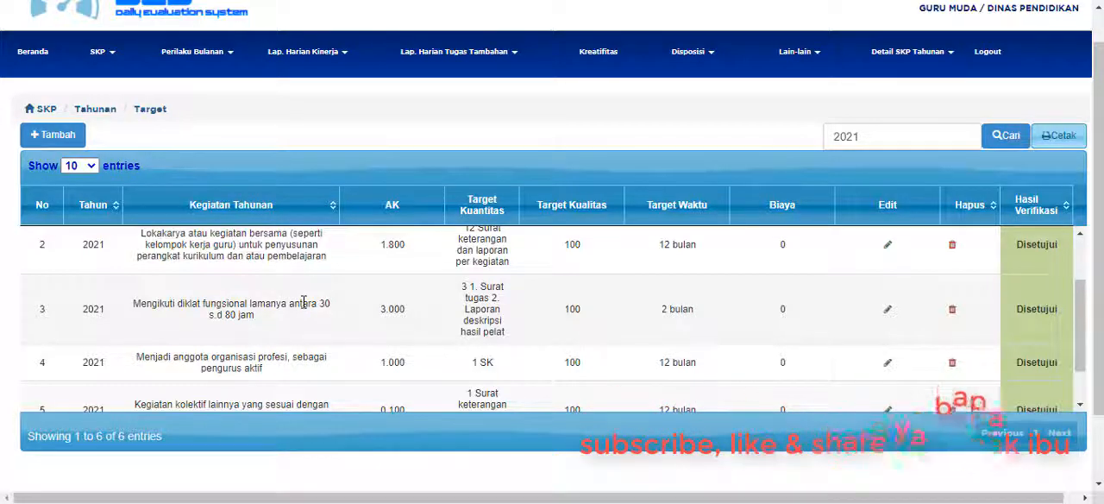
{"action": "left_click_drag", "start_coordinate": [141, 304], "coordinate": [245, 314]}
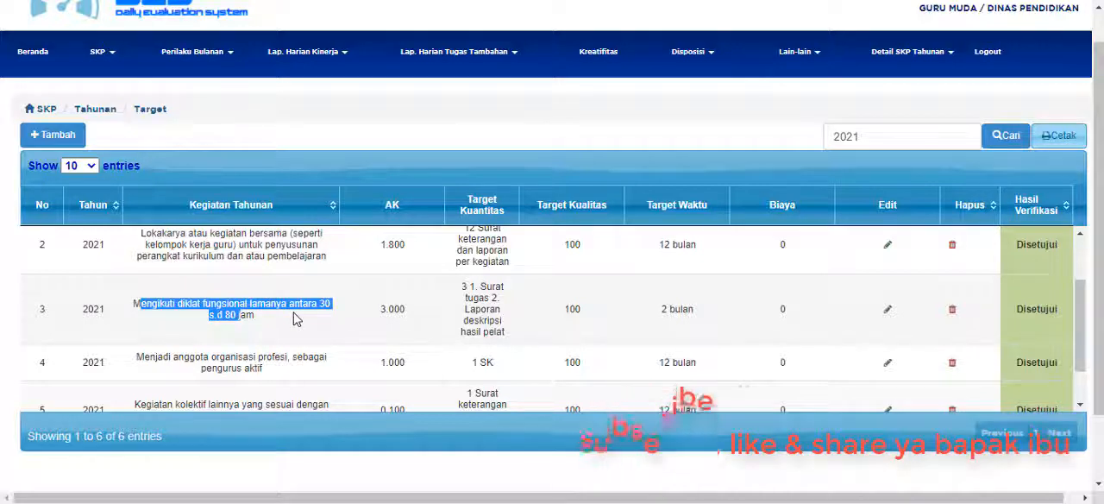
{"action": "left_click", "coordinate": [256, 323]}
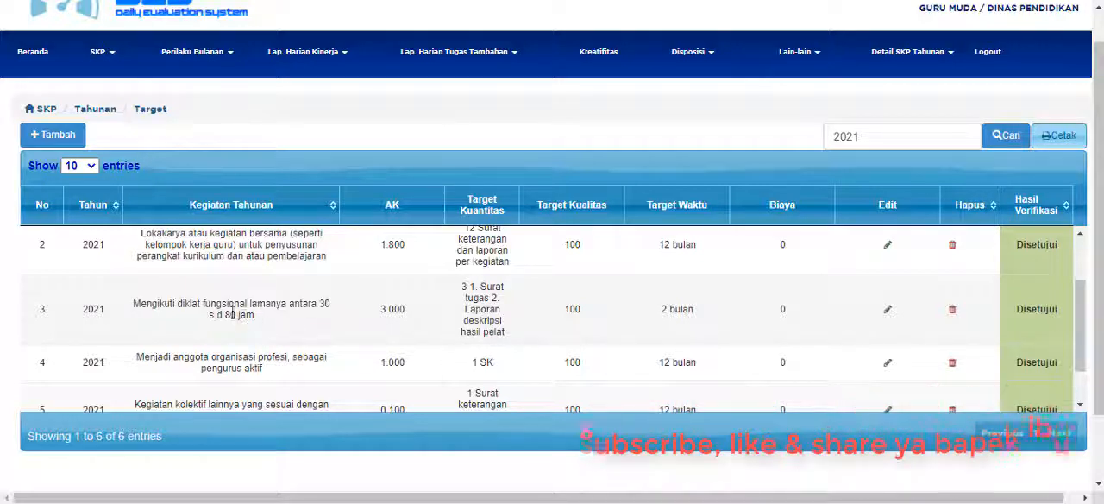
{"action": "left_click_drag", "start_coordinate": [139, 304], "coordinate": [235, 304]}
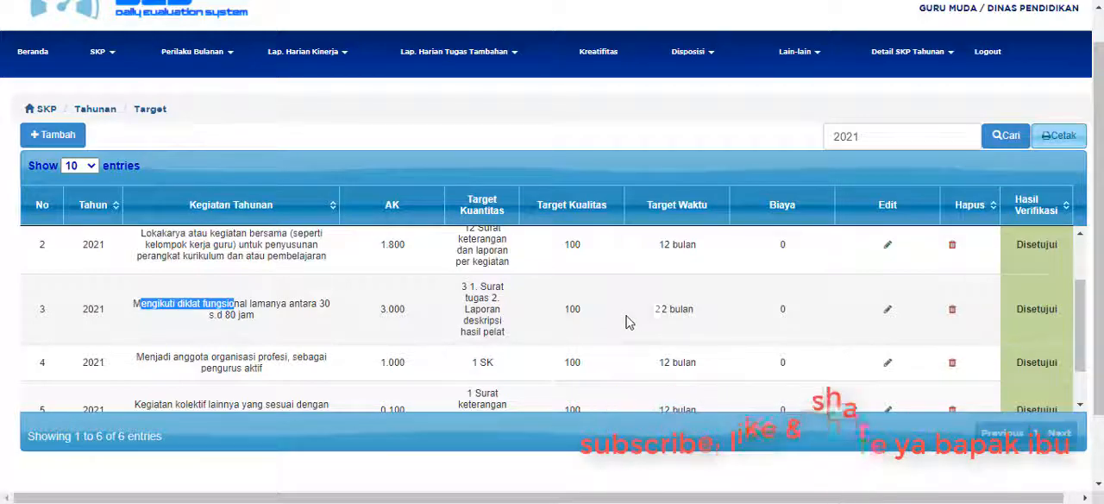
{"action": "left_click", "coordinate": [69, 140]}
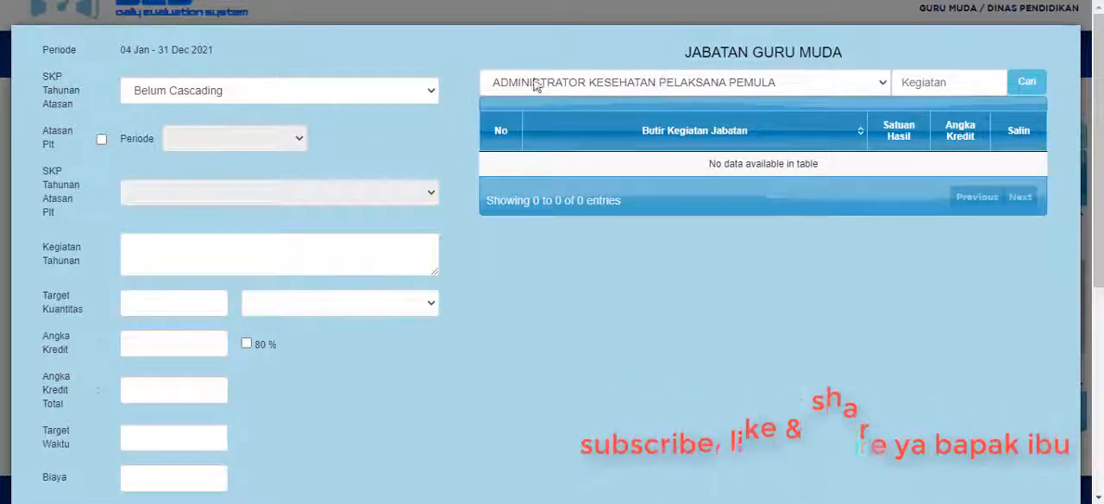
{"action": "left_click", "coordinate": [673, 87]}
{"action": "key", "text": "g"}
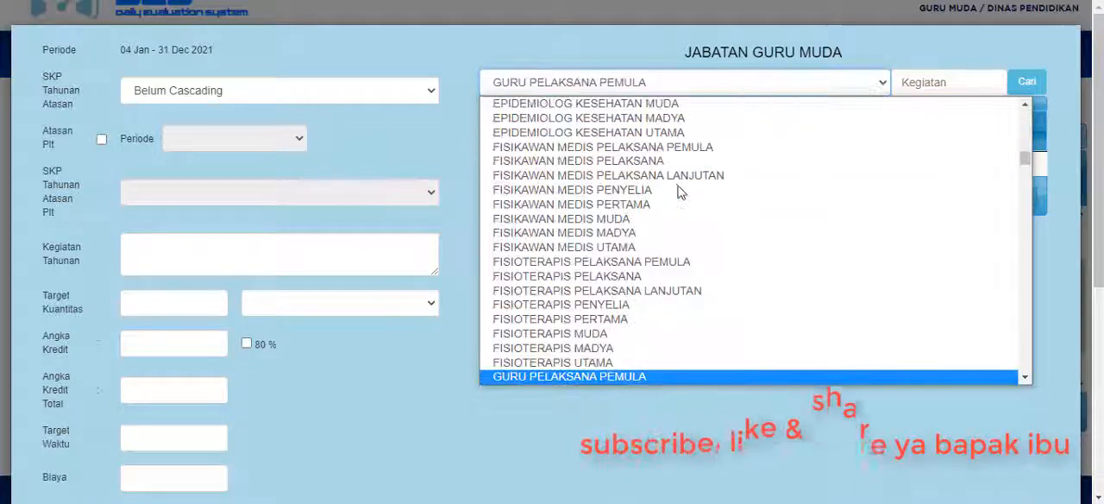
{"action": "scroll", "coordinate": [647, 207], "scroll_direction": "down", "scroll_amount": 3}
{"action": "left_click", "coordinate": [584, 126]}
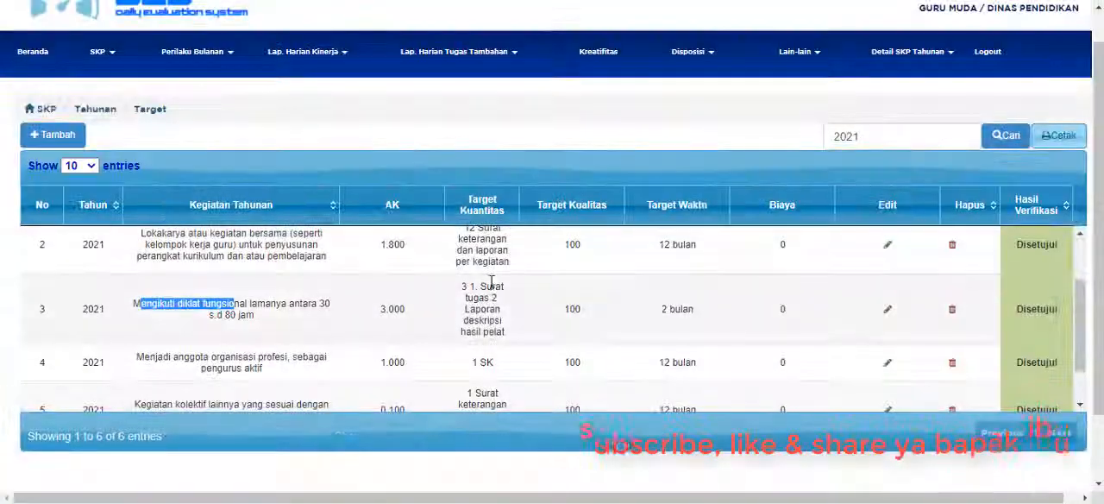
{"action": "left_click", "coordinate": [319, 302]}
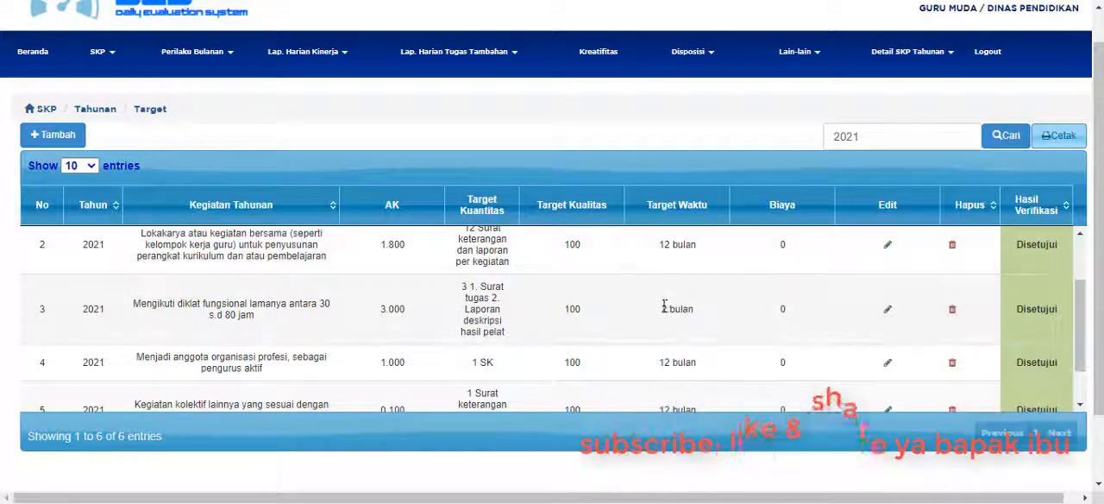
Open the Mengikuti diklat fungsional target for editing and list the job activities for GURU MUDA.
{"action": "left_click", "coordinate": [887, 310]}
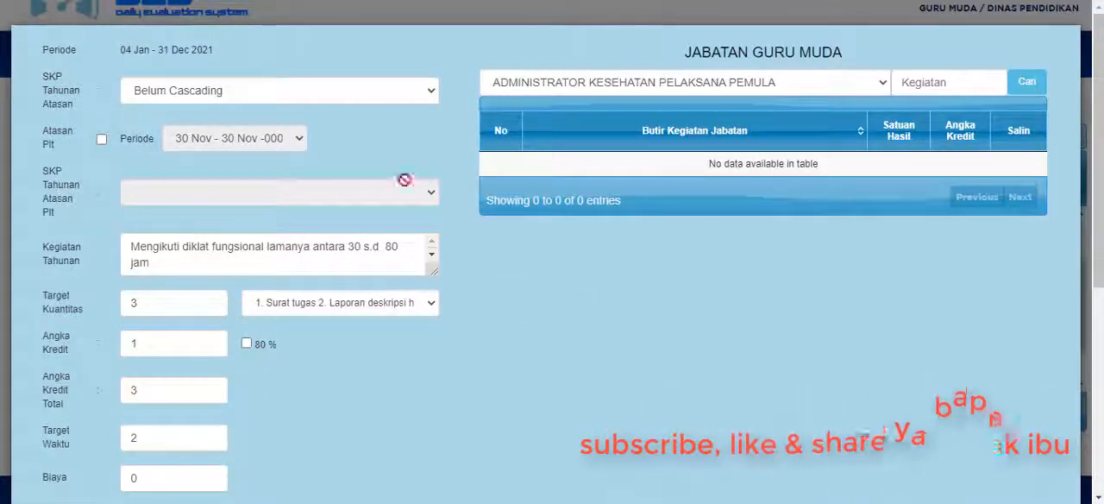
{"action": "left_click", "coordinate": [773, 80]}
{"action": "type", "text": "guru"}
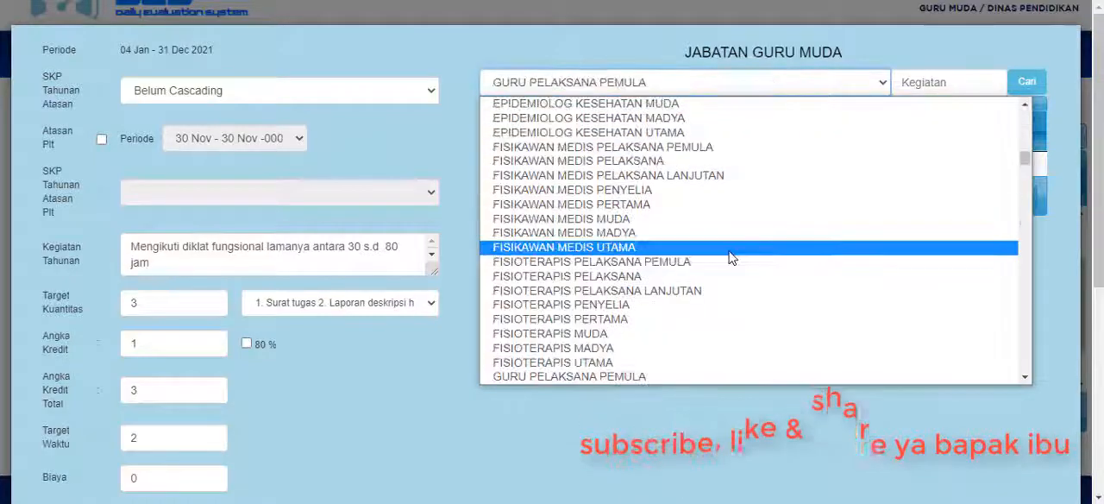
{"action": "scroll", "coordinate": [656, 293], "scroll_direction": "down", "scroll_amount": 2}
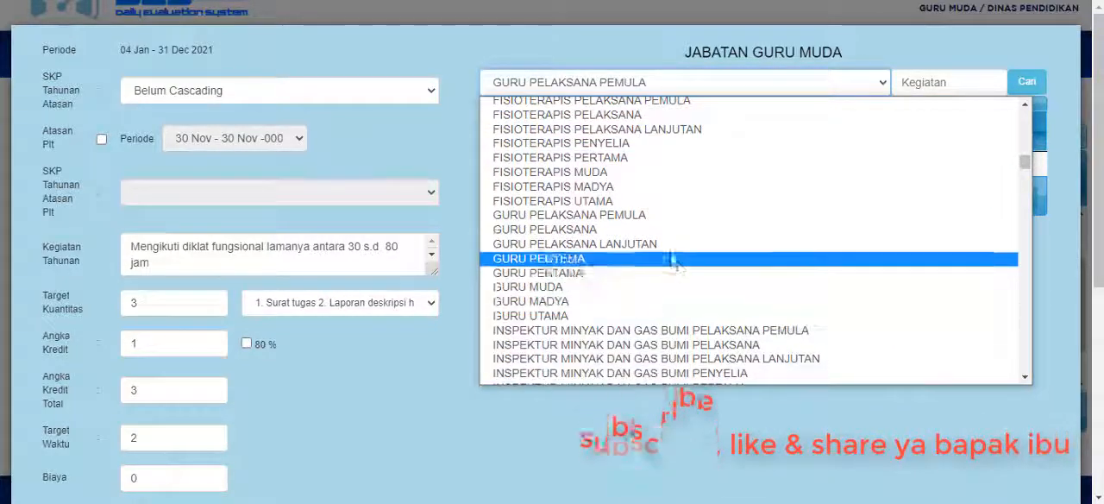
{"action": "left_click", "coordinate": [669, 282]}
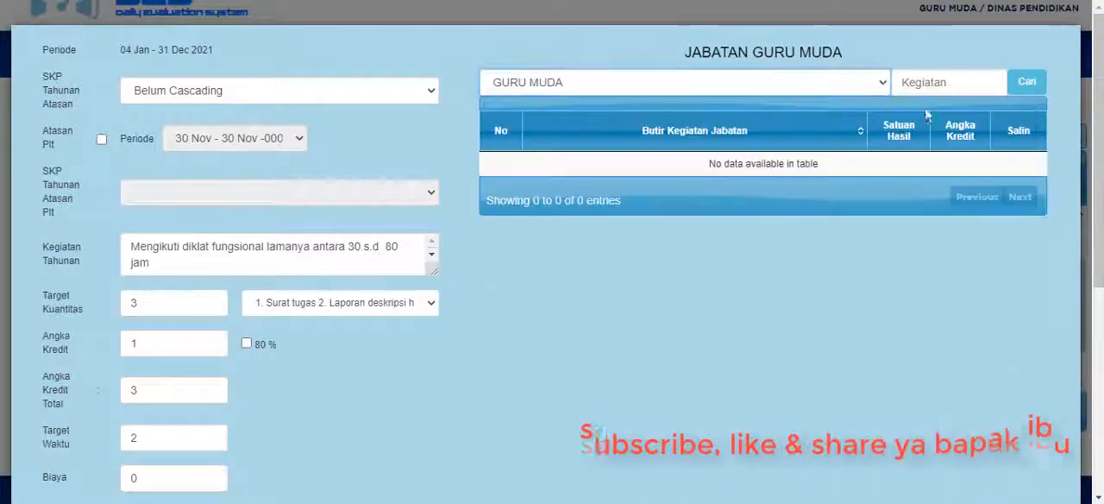
{"action": "left_click", "coordinate": [1027, 84]}
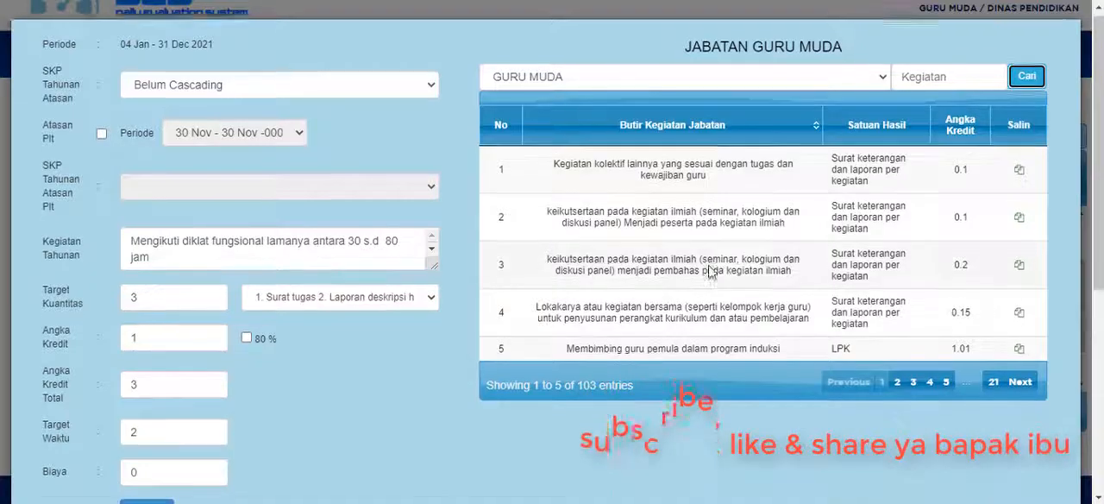
Look through page 3 of the GURU MUDA activities, check the diklat target's values and close its form without saving.
{"action": "scroll", "coordinate": [690, 363], "scroll_direction": "down", "scroll_amount": 3}
{"action": "scroll", "coordinate": [863, 376], "scroll_direction": "up", "scroll_amount": 3}
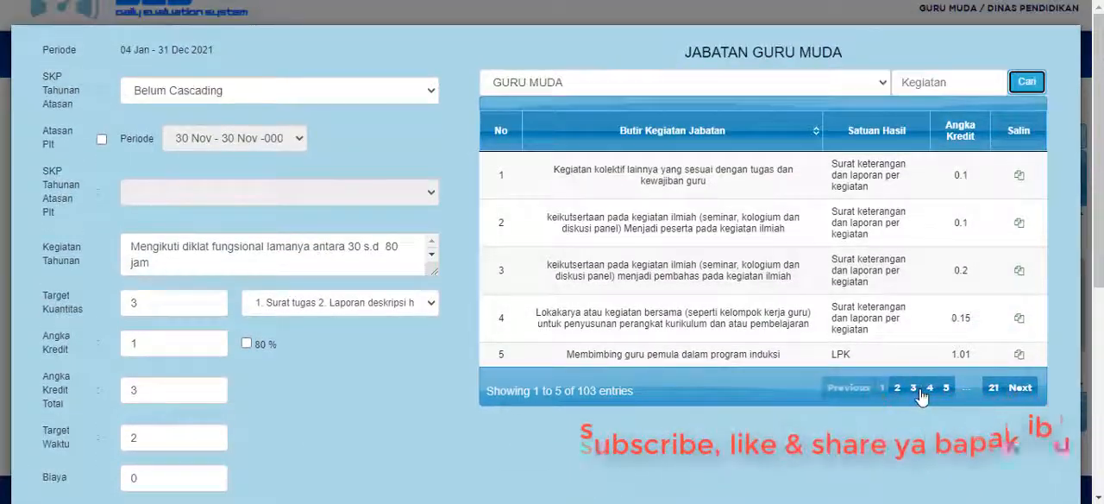
{"action": "left_click", "coordinate": [913, 387]}
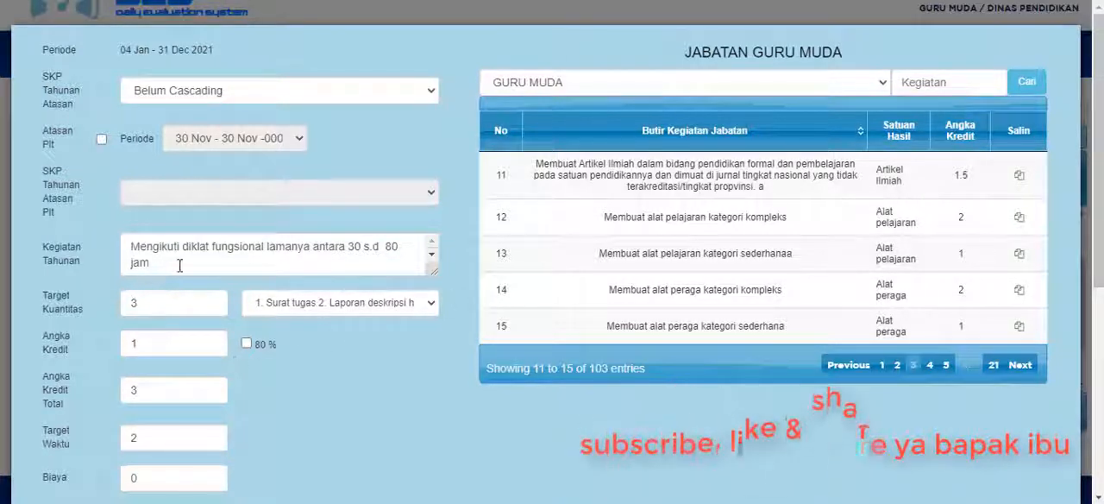
{"action": "scroll", "coordinate": [183, 264], "scroll_direction": "down", "scroll_amount": 1}
{"action": "scroll", "coordinate": [182, 264], "scroll_direction": "up", "scroll_amount": 1}
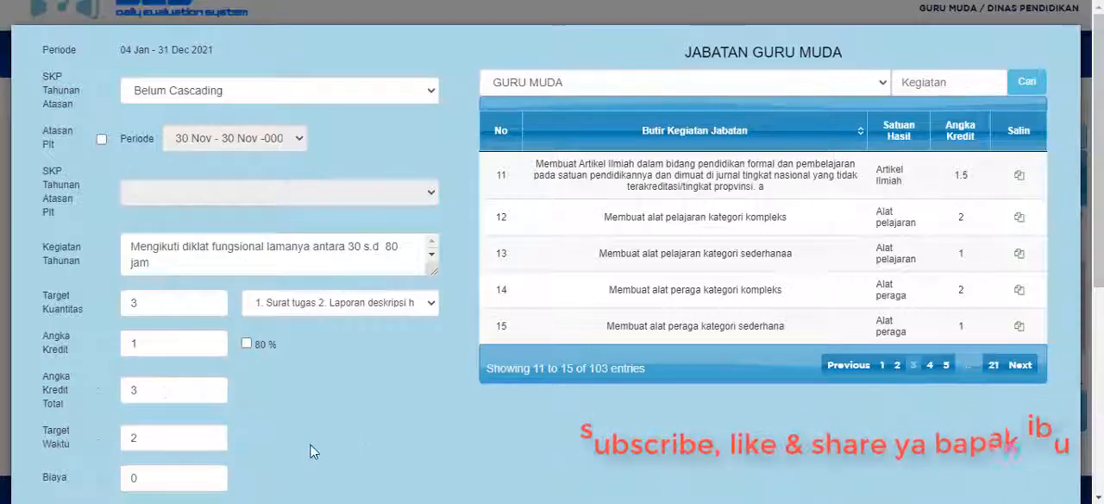
{"action": "scroll", "coordinate": [311, 448], "scroll_direction": "down", "scroll_amount": 2}
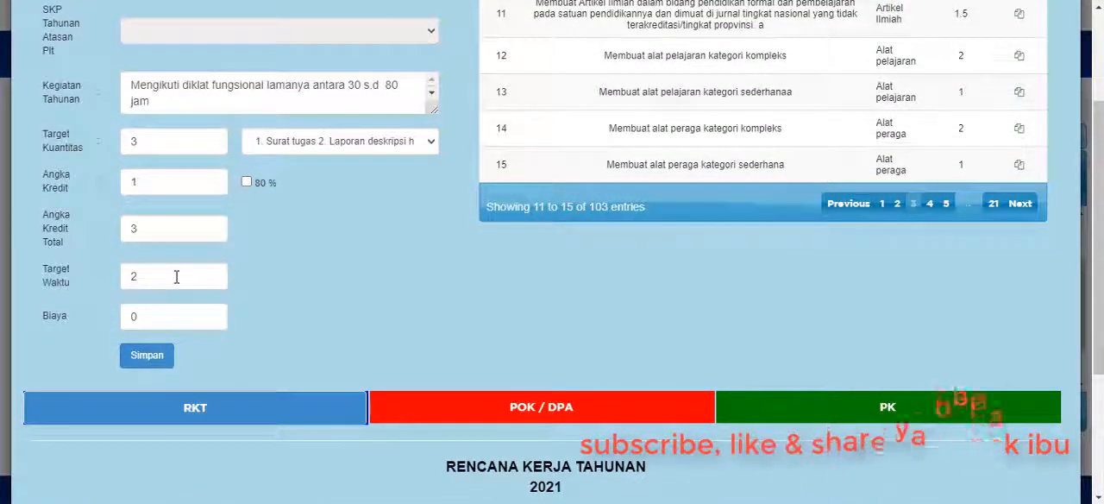
{"action": "key", "text": "Escape"}
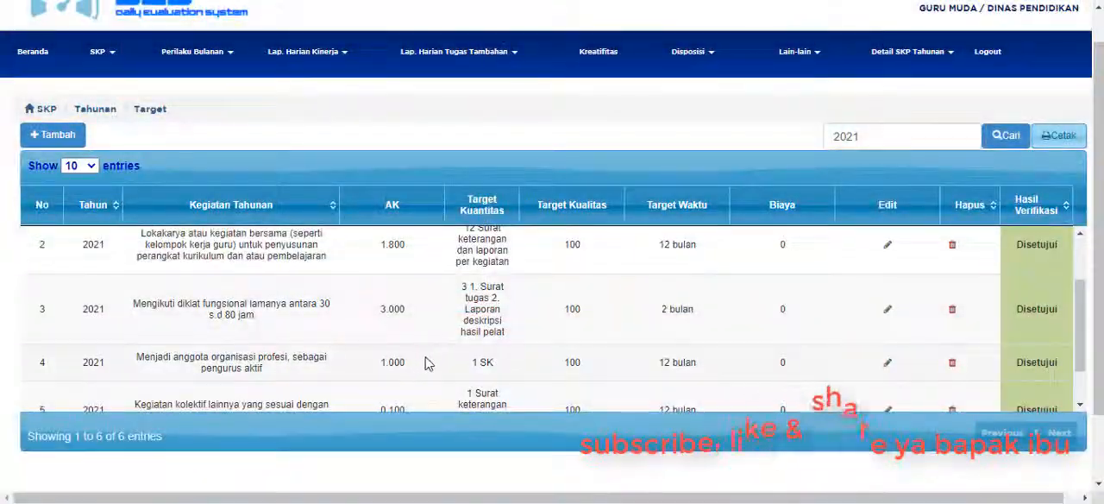
Review the Mengikuti diklat fungsional row in the target list, highlighting its activity text and Target Kualitas.
{"action": "scroll", "coordinate": [518, 354], "scroll_direction": "down", "scroll_amount": 1}
{"action": "scroll", "coordinate": [531, 359], "scroll_direction": "up", "scroll_amount": 2}
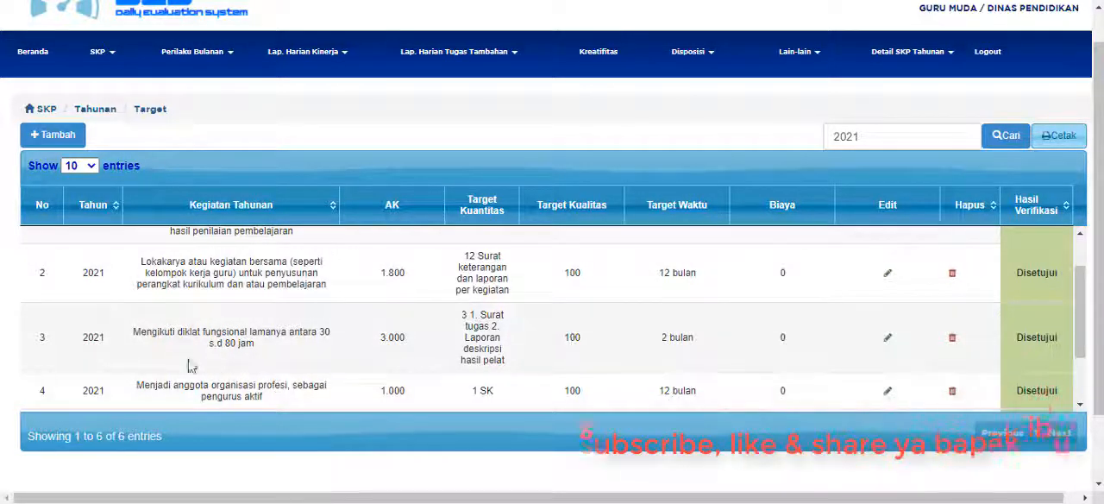
{"action": "left_click_drag", "start_coordinate": [134, 332], "coordinate": [246, 343]}
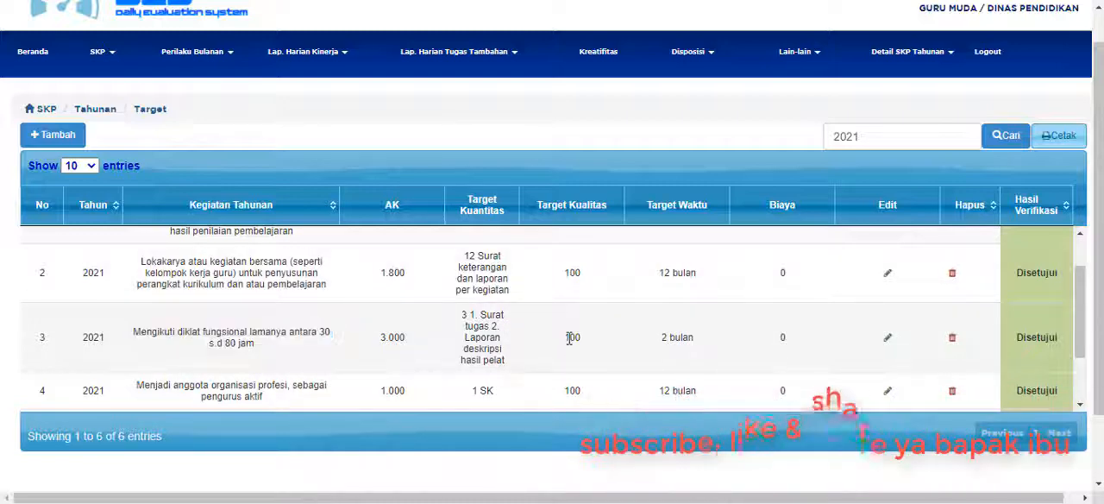
{"action": "double_click", "coordinate": [571, 338]}
{"action": "left_click", "coordinate": [454, 343]}
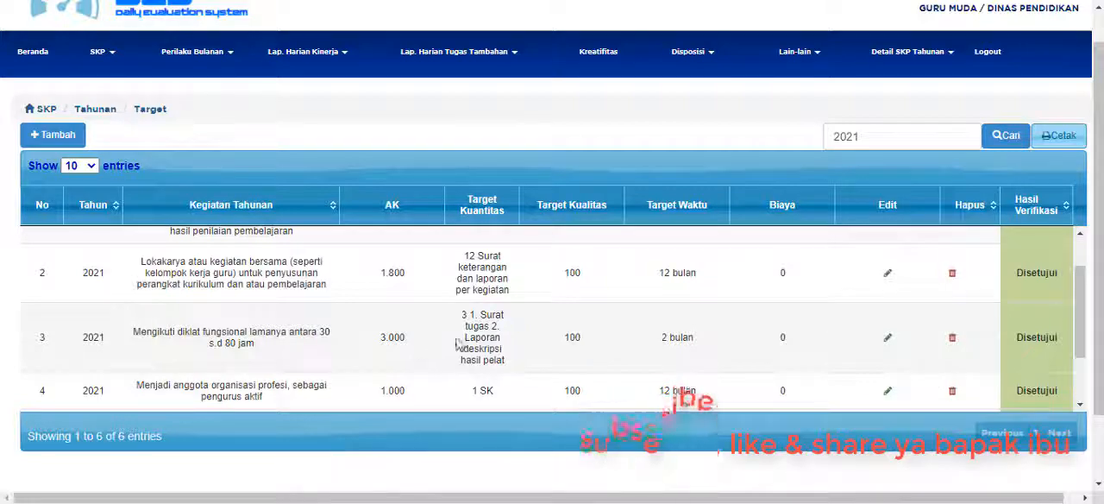
{"action": "double_click", "coordinate": [571, 338]}
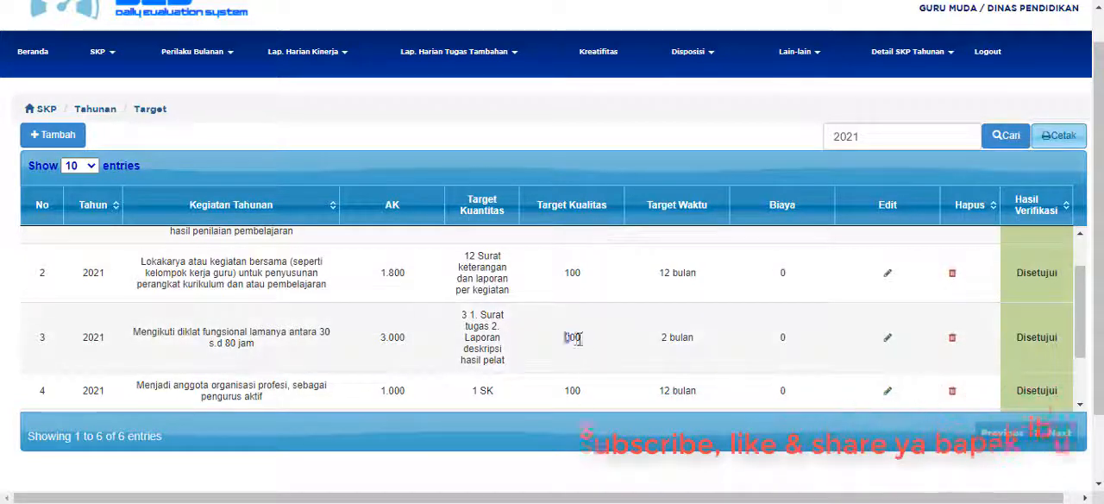
{"action": "left_click", "coordinate": [393, 340]}
Go down to the Menjadi anggota organisasi profesi activity and highlight the words profesi and pengurus aktif.
{"action": "scroll", "coordinate": [395, 338], "scroll_direction": "down", "scroll_amount": 1}
{"action": "scroll", "coordinate": [396, 338], "scroll_direction": "down", "scroll_amount": 1}
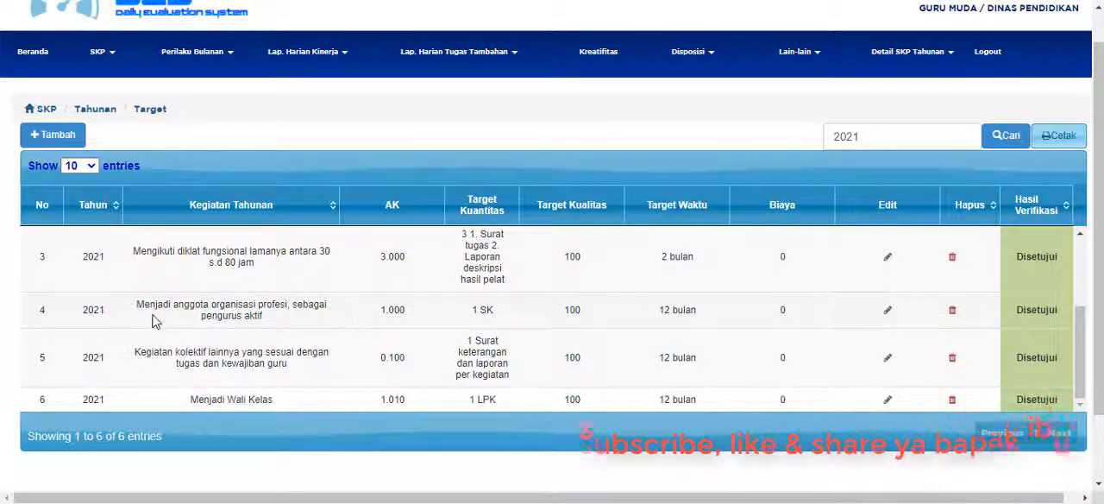
{"action": "left_click_drag", "start_coordinate": [263, 304], "coordinate": [290, 304]}
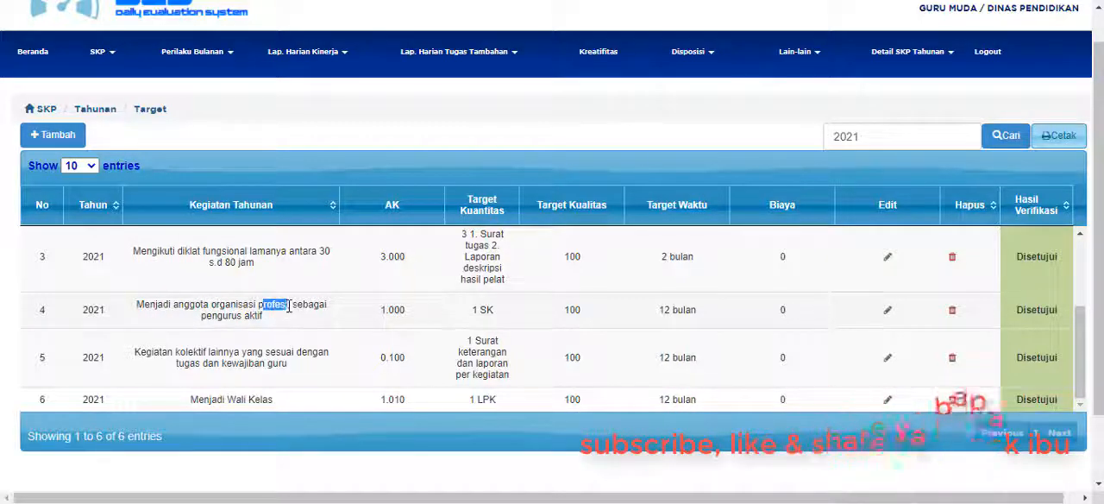
{"action": "left_click", "coordinate": [252, 312]}
{"action": "left_click_drag", "start_coordinate": [202, 316], "coordinate": [262, 315]}
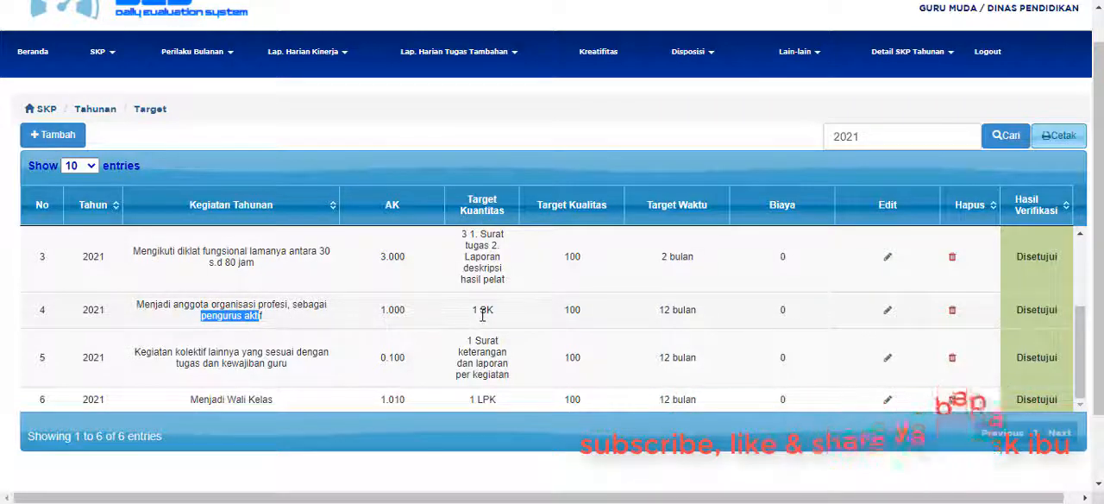
Open the Menjadi anggota organisasi profesi target for editing and read its full Kegiatan Tahunan text.
{"action": "left_click", "coordinate": [888, 312]}
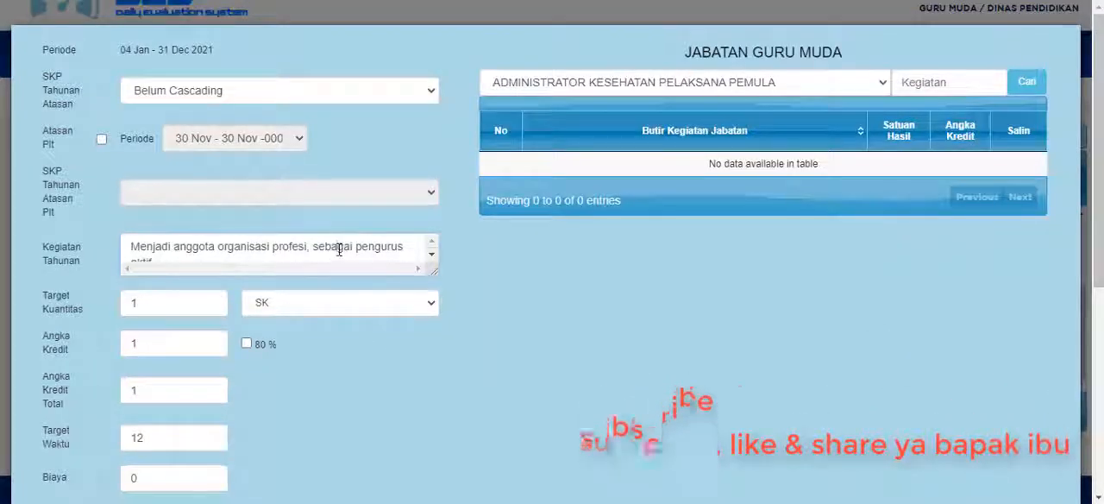
{"action": "left_click", "coordinate": [308, 256]}
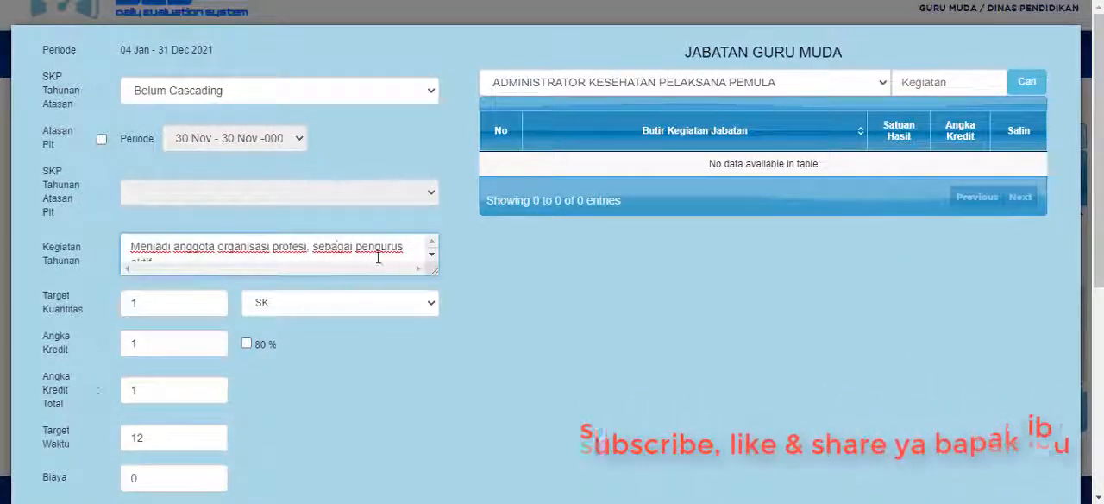
{"action": "key", "text": "ctrl+a"}
{"action": "type", "text": "Men"}
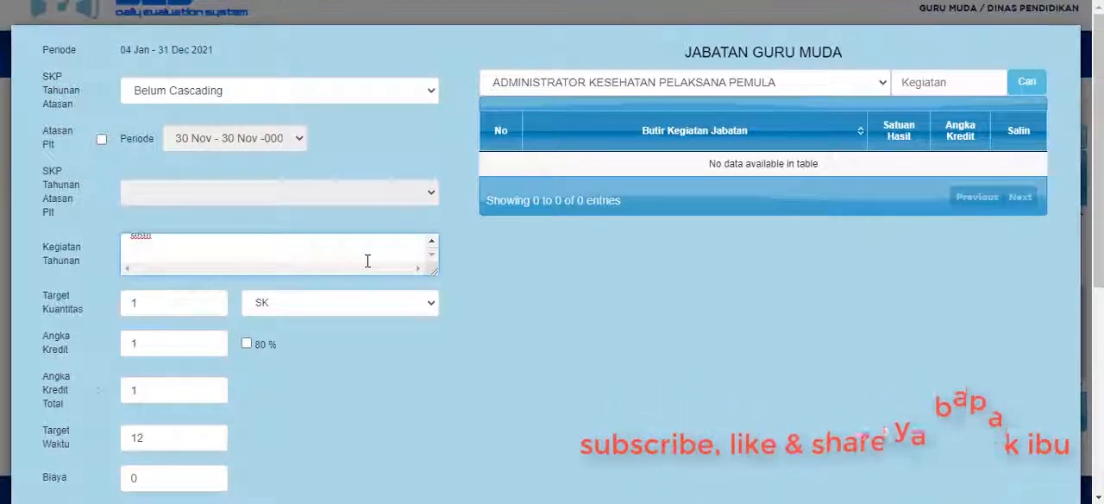
{"action": "scroll", "coordinate": [368, 260], "scroll_direction": "up", "scroll_amount": 2}
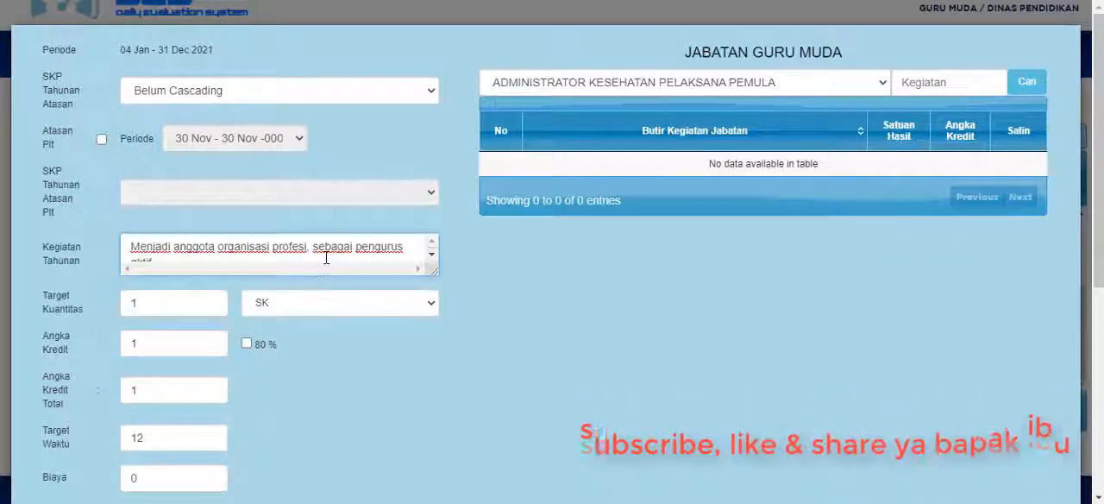
{"action": "scroll", "coordinate": [328, 260], "scroll_direction": "down", "scroll_amount": 1}
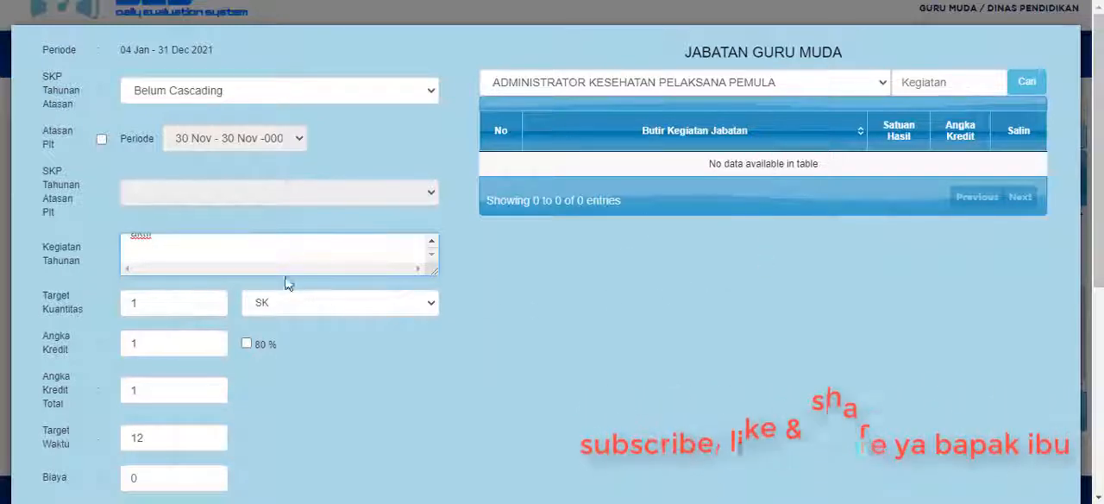
{"action": "scroll", "coordinate": [269, 268], "scroll_direction": "up", "scroll_amount": 1}
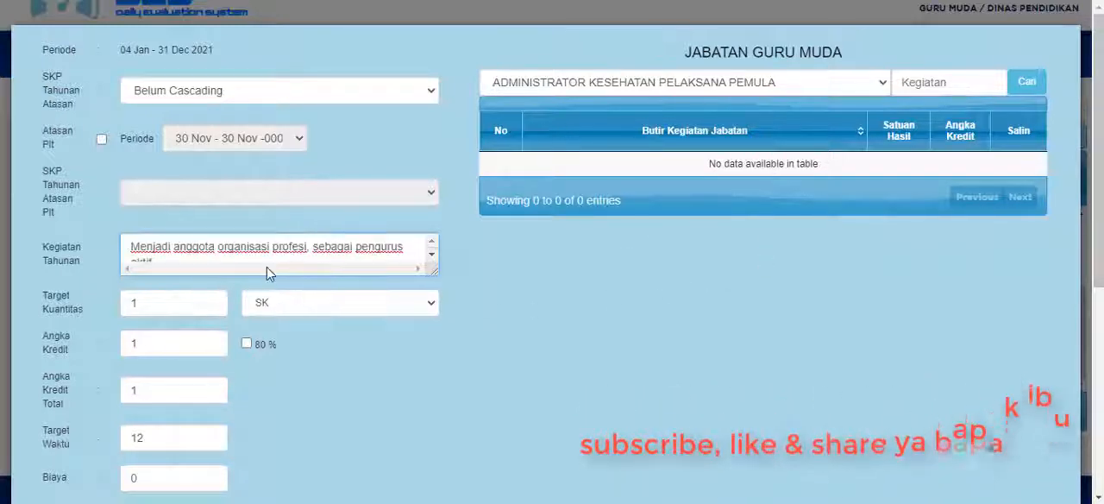
Try to change the quantity unit of the Menjadi anggota organisasi profesi target from SK to Anggota Aktif and leave its form.
{"action": "left_click", "coordinate": [161, 304]}
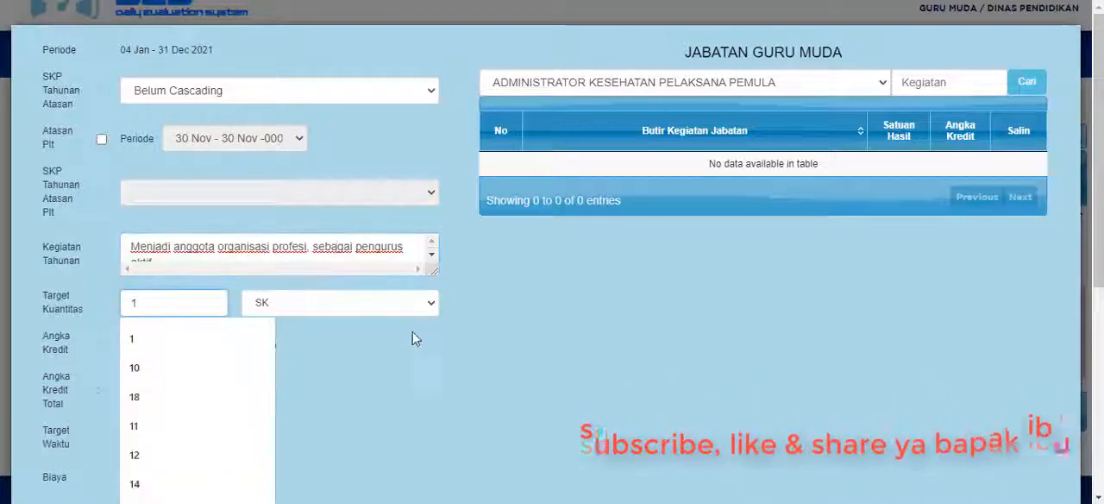
{"action": "left_click", "coordinate": [359, 332]}
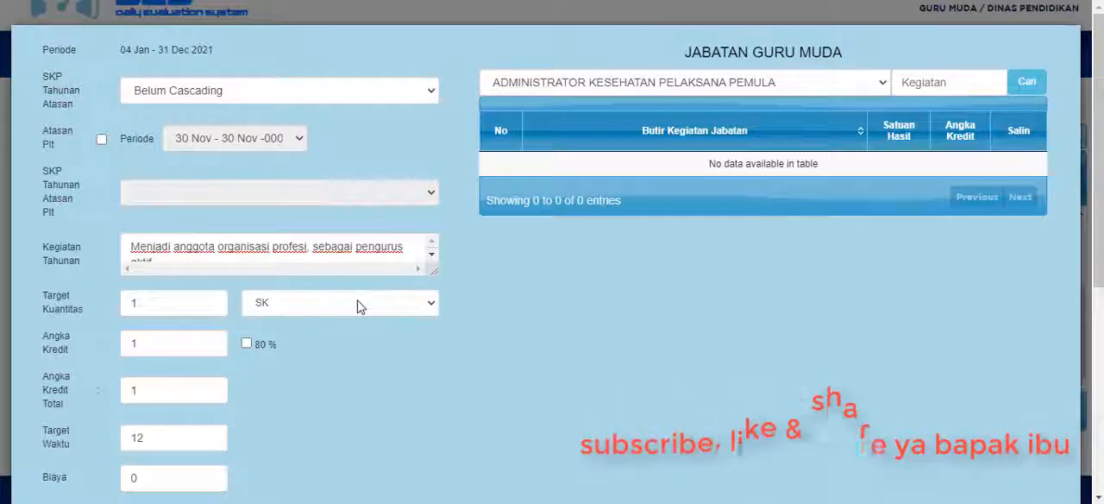
{"action": "left_click", "coordinate": [360, 303]}
{"action": "left_click", "coordinate": [361, 306]}
{"action": "key", "text": "a"}
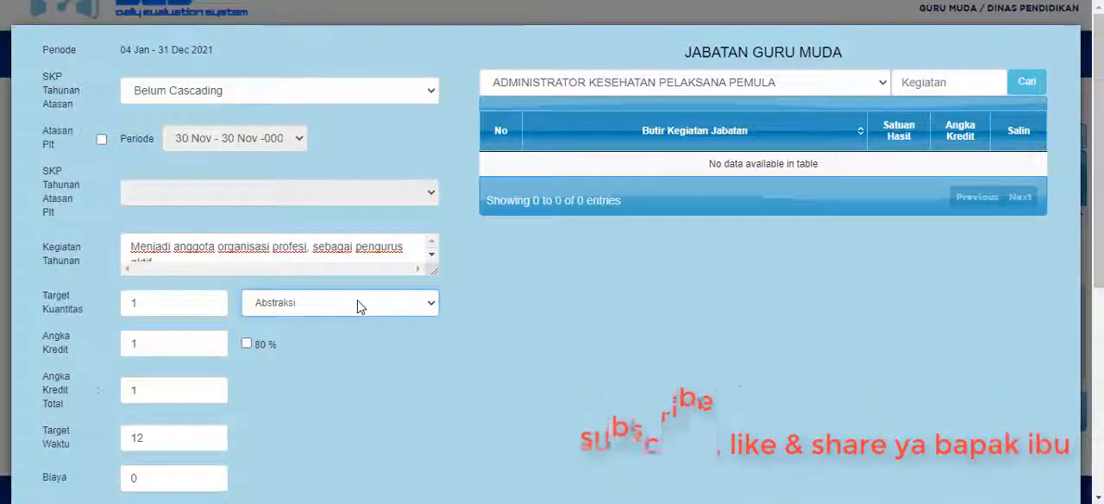
{"action": "key", "text": "n"}
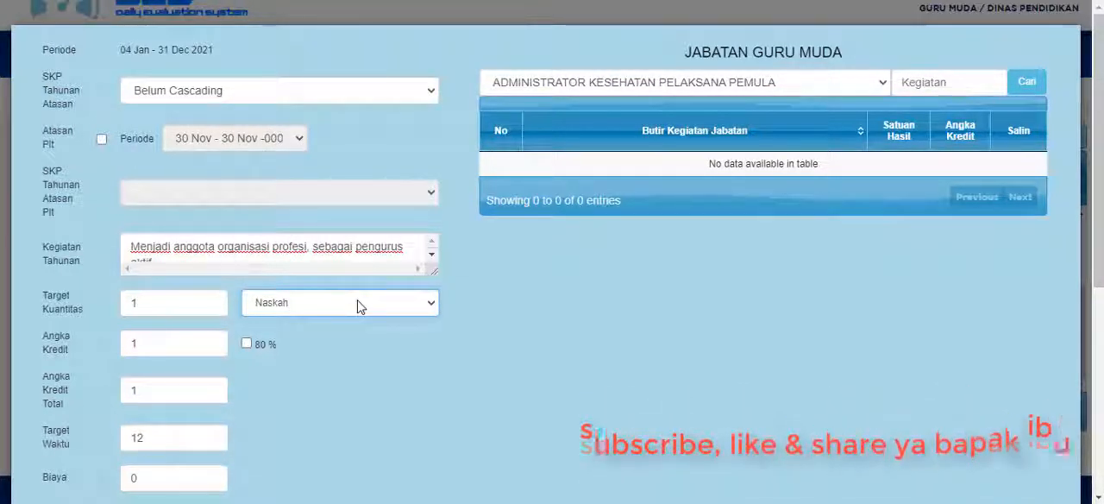
{"action": "key", "text": "a"}
{"action": "key", "text": "a"}
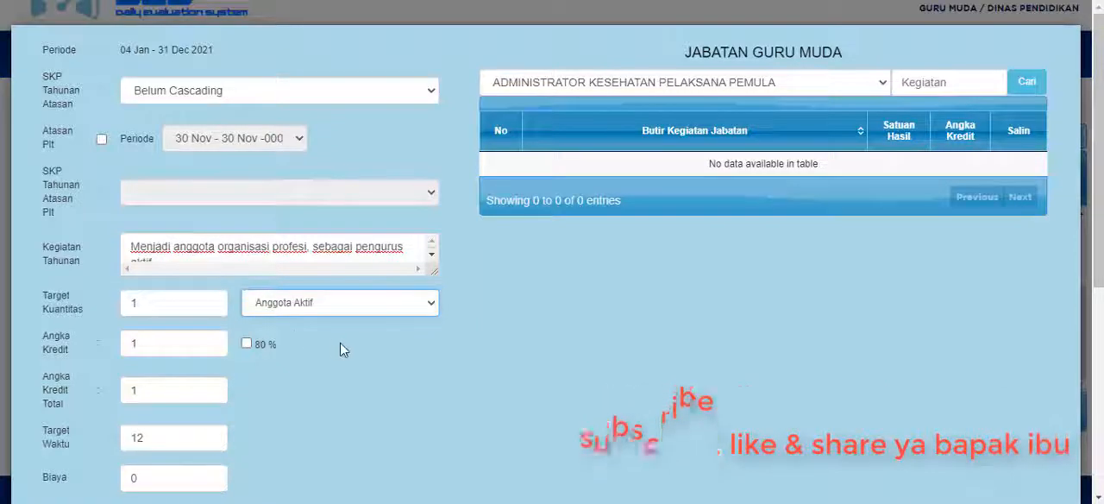
{"action": "scroll", "coordinate": [357, 354], "scroll_direction": "down", "scroll_amount": 2}
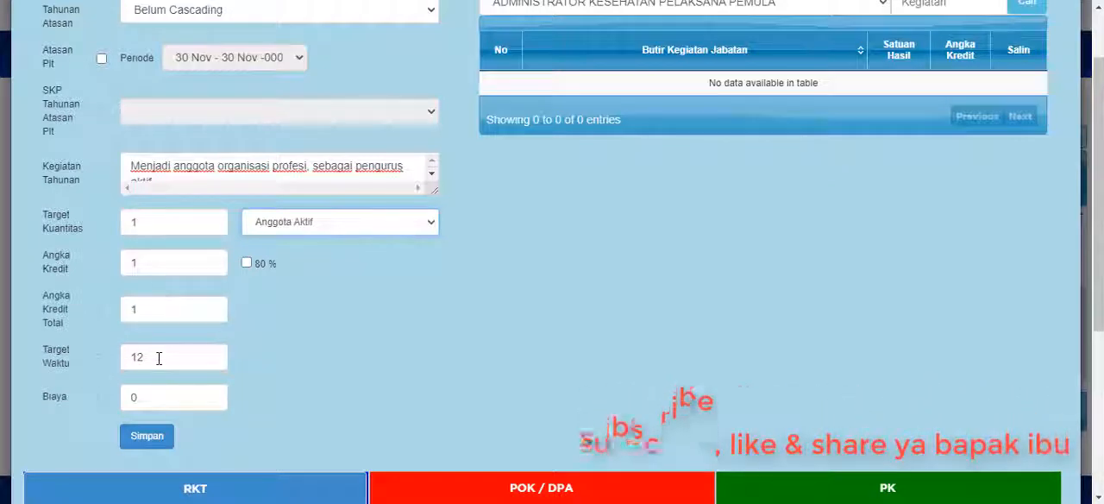
{"action": "left_click", "coordinate": [152, 439]}
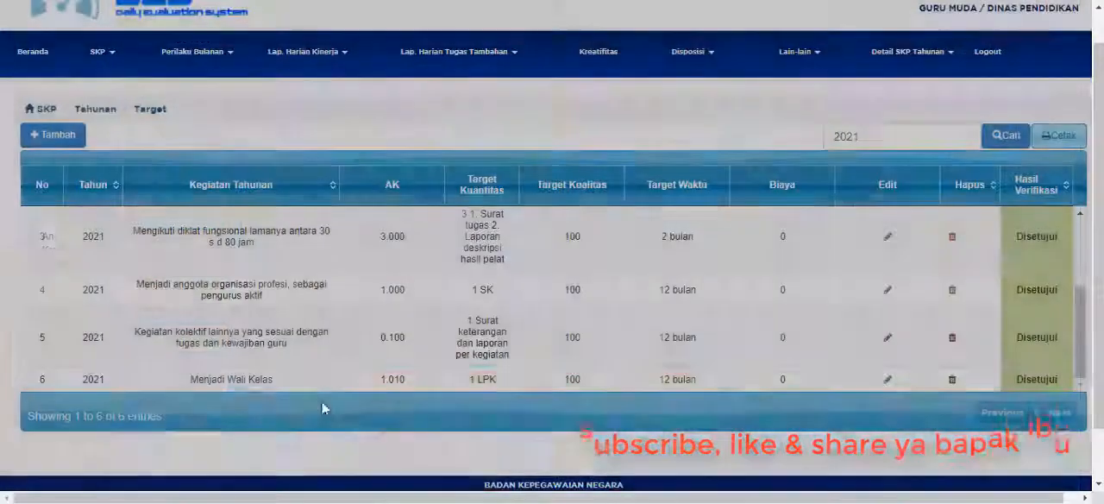
Look through the remaining rows of the 2021 annual target list and return to its beginning.
{"action": "scroll", "coordinate": [923, 315], "scroll_direction": "down", "scroll_amount": 1}
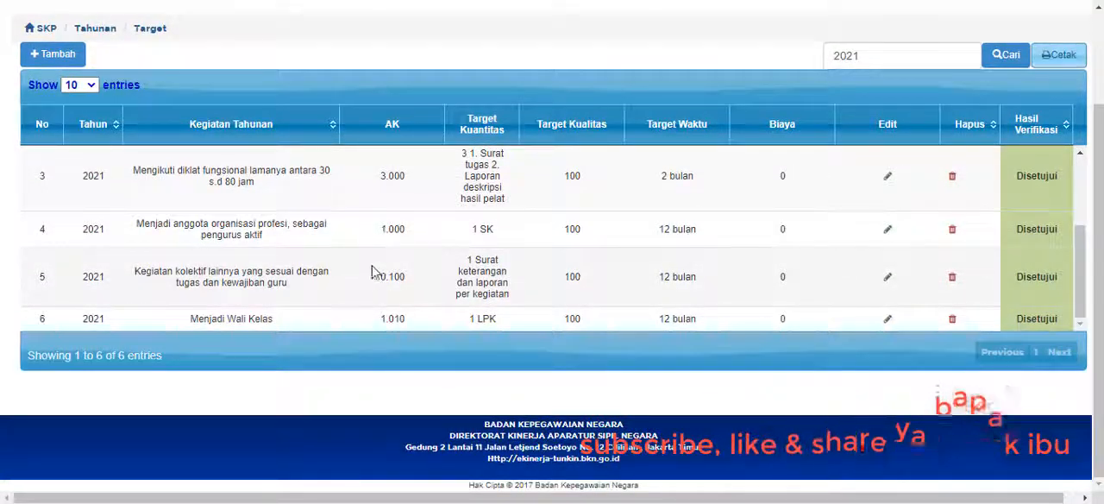
{"action": "scroll", "coordinate": [375, 269], "scroll_direction": "up", "scroll_amount": 1}
{"action": "scroll", "coordinate": [376, 267], "scroll_direction": "up", "scroll_amount": 1}
{"action": "scroll", "coordinate": [377, 266], "scroll_direction": "up", "scroll_amount": 1}
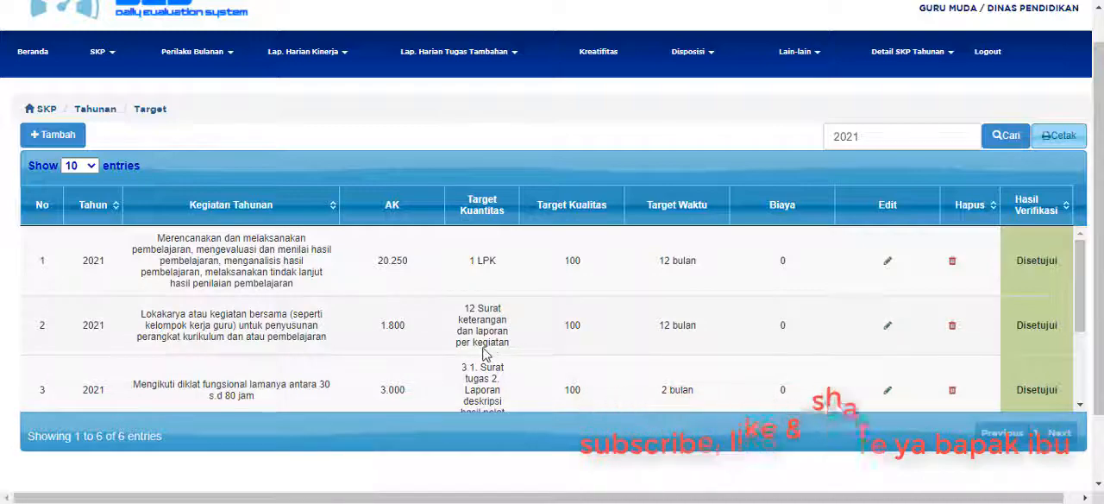
Go to Beranda, mark and open Target dan Realisasi Tahunan, and review the Target SKP list for the 2021 period.
{"action": "left_click", "coordinate": [31, 57]}
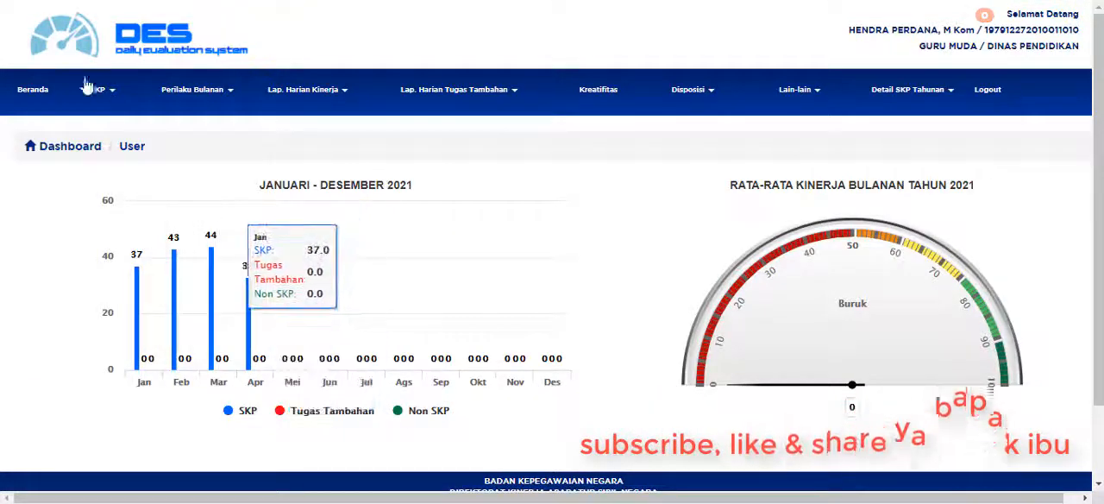
{"action": "left_click", "coordinate": [106, 99]}
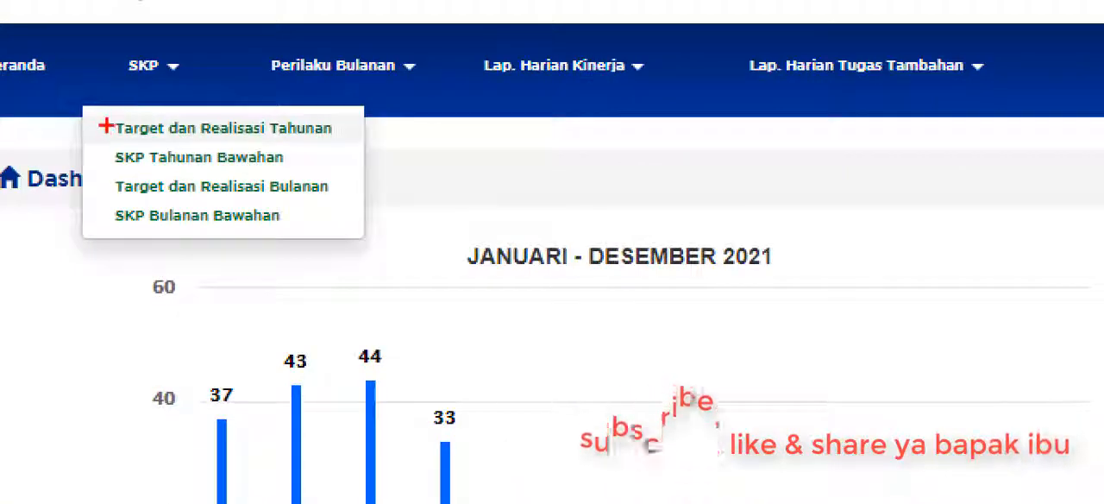
{"action": "mouse_move", "coordinate": [104, 134]}
{"action": "left_mouse_down"}
{"action": "mouse_move", "coordinate": [352, 131]}
{"action": "mouse_move", "coordinate": [245, 106]}
{"action": "mouse_move", "coordinate": [105, 130]}
{"action": "left_mouse_up"}
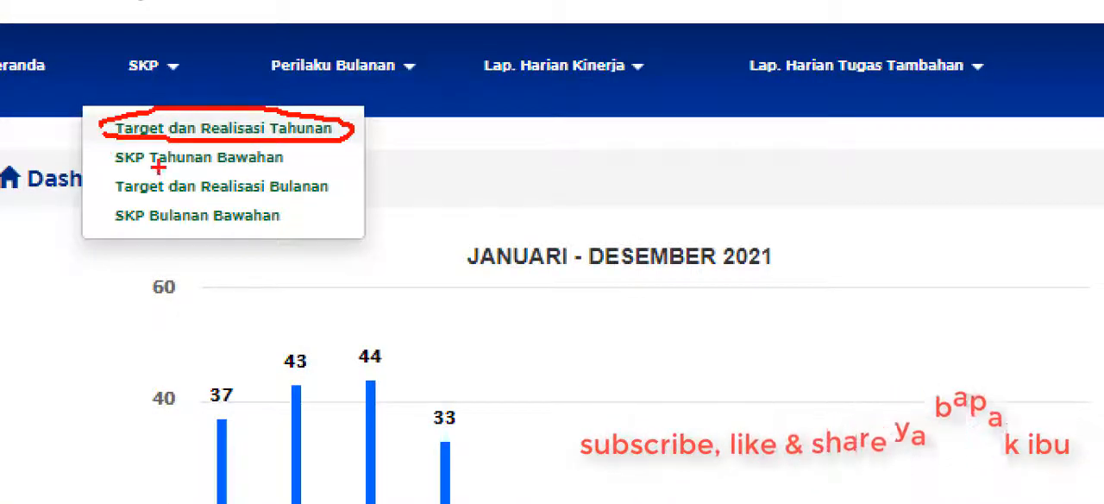
{"action": "key", "text": "Escape"}
{"action": "left_click", "coordinate": [115, 123]}
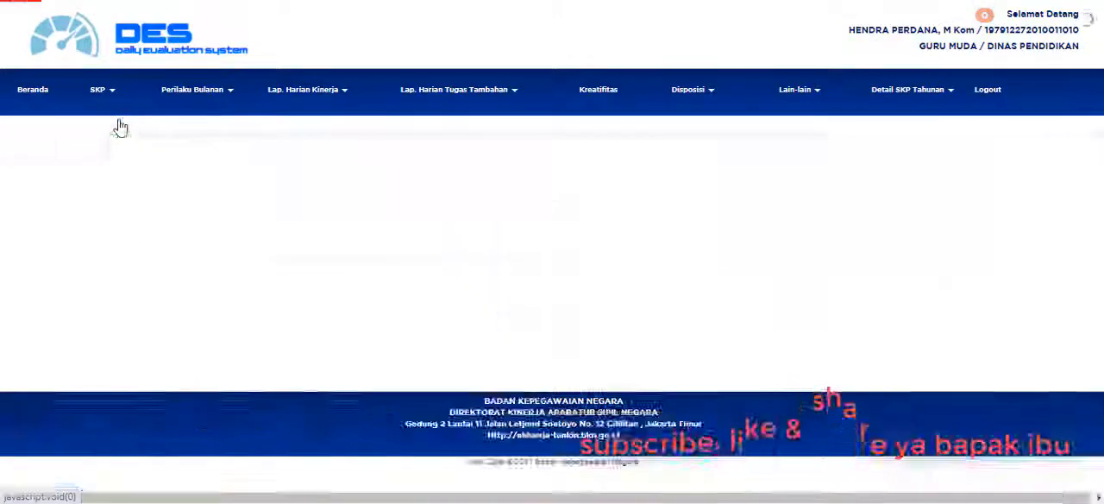
{"action": "left_click", "coordinate": [928, 266]}
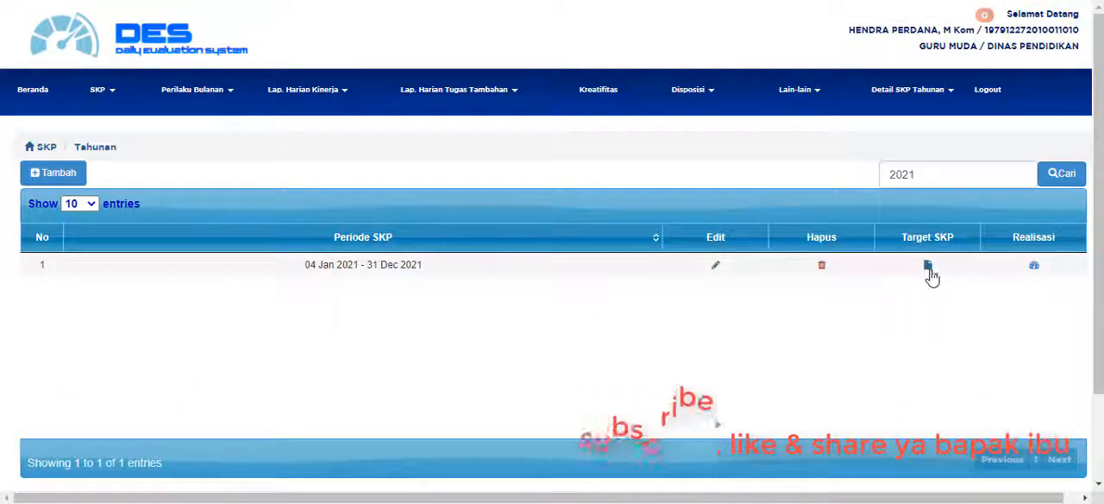
{"action": "scroll", "coordinate": [646, 342], "scroll_direction": "down", "scroll_amount": 2}
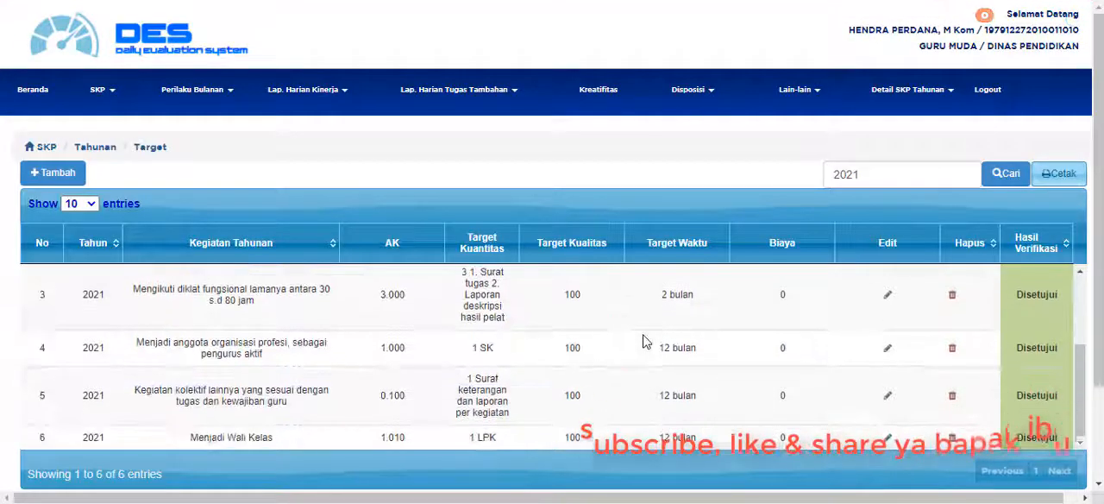
{"action": "scroll", "coordinate": [646, 342], "scroll_direction": "up", "scroll_amount": 2}
Open Target dan Realisasi Bulanan and look through the list of 2021 months.
{"action": "left_click", "coordinate": [103, 98]}
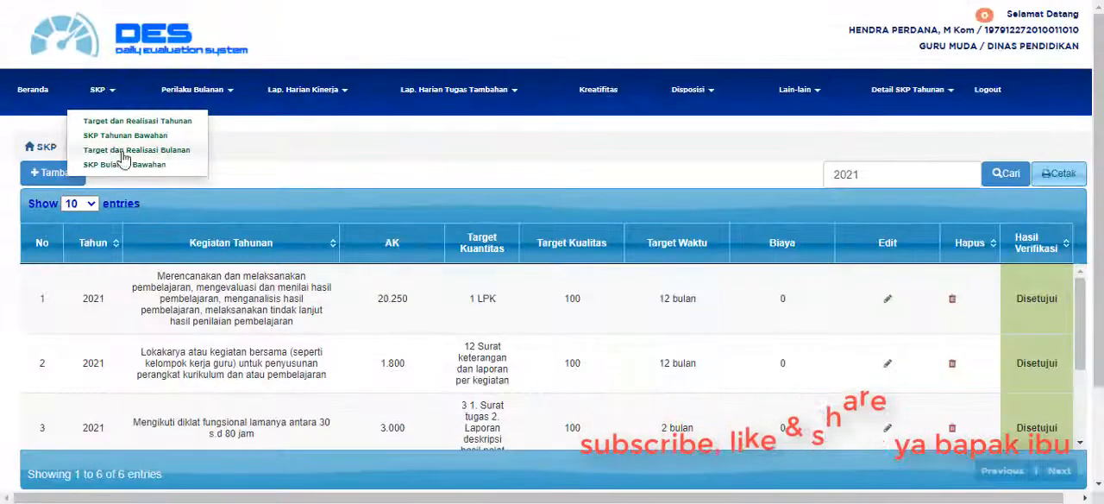
{"action": "left_click", "coordinate": [192, 182]}
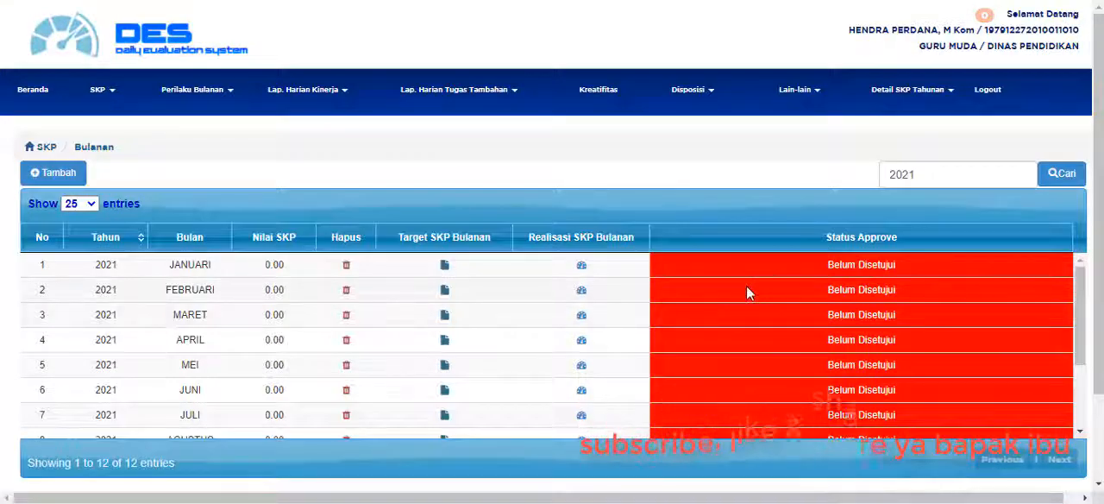
{"action": "scroll", "coordinate": [753, 292], "scroll_direction": "down", "scroll_amount": 2}
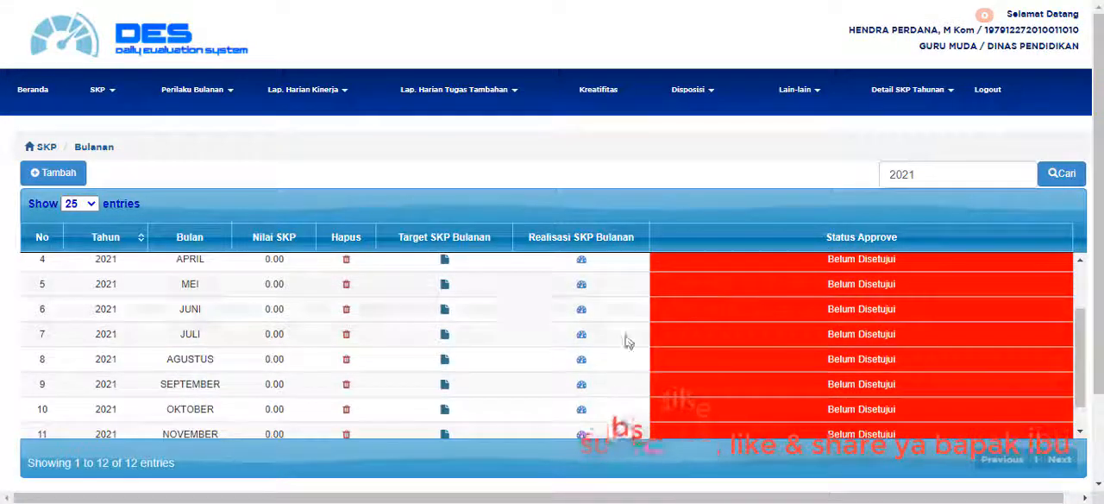
{"action": "scroll", "coordinate": [561, 346], "scroll_direction": "down", "scroll_amount": 1}
{"action": "scroll", "coordinate": [418, 345], "scroll_direction": "up", "scroll_amount": 3}
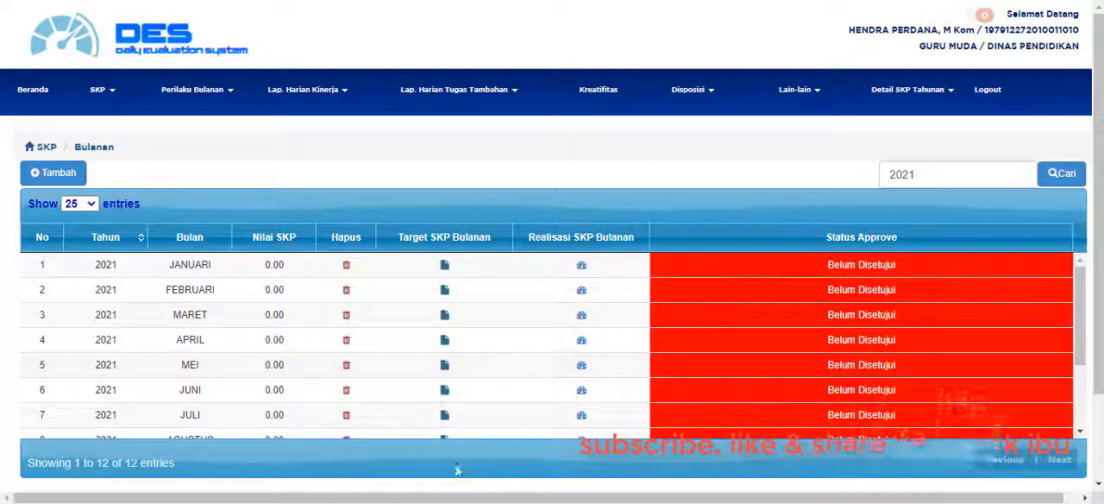
Switch to the Word plan table and examine the month 1 column against the annual activities, from row 1 to Menjadi Walas.
{"action": "left_click", "coordinate": [319, 503]}
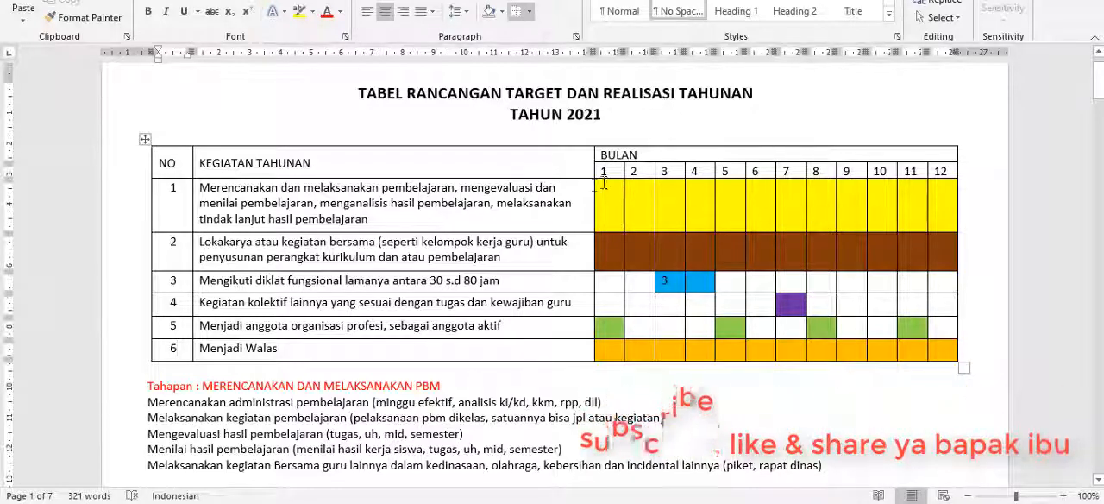
{"action": "left_click_drag", "start_coordinate": [594, 199], "coordinate": [597, 348]}
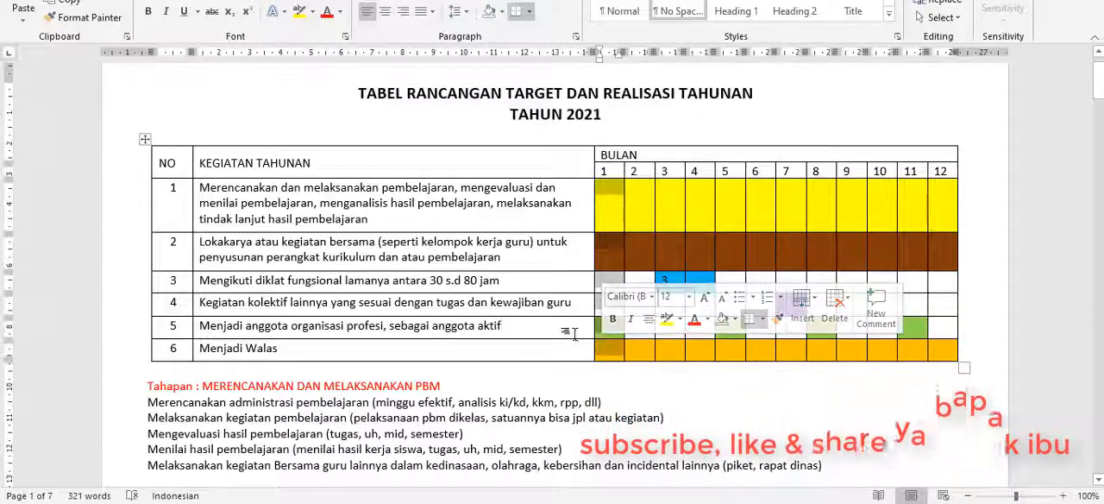
{"action": "left_click", "coordinate": [571, 333]}
{"action": "left_click", "coordinate": [605, 208]}
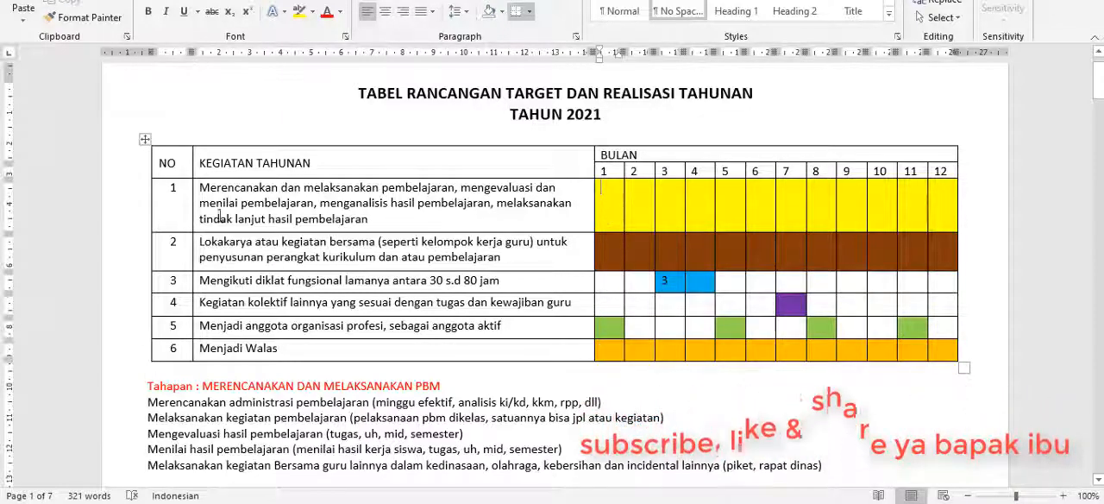
{"action": "left_click", "coordinate": [171, 210]}
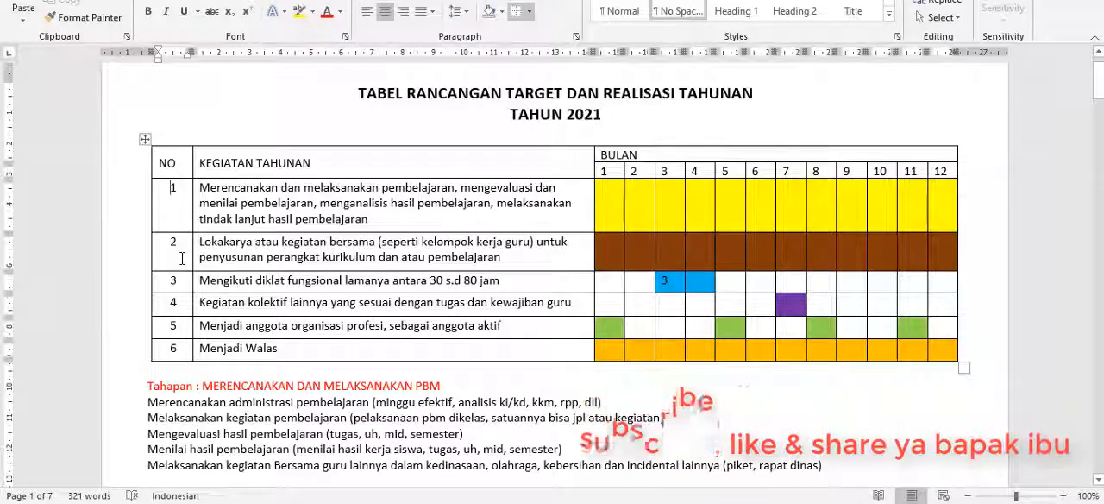
{"action": "left_click", "coordinate": [186, 328]}
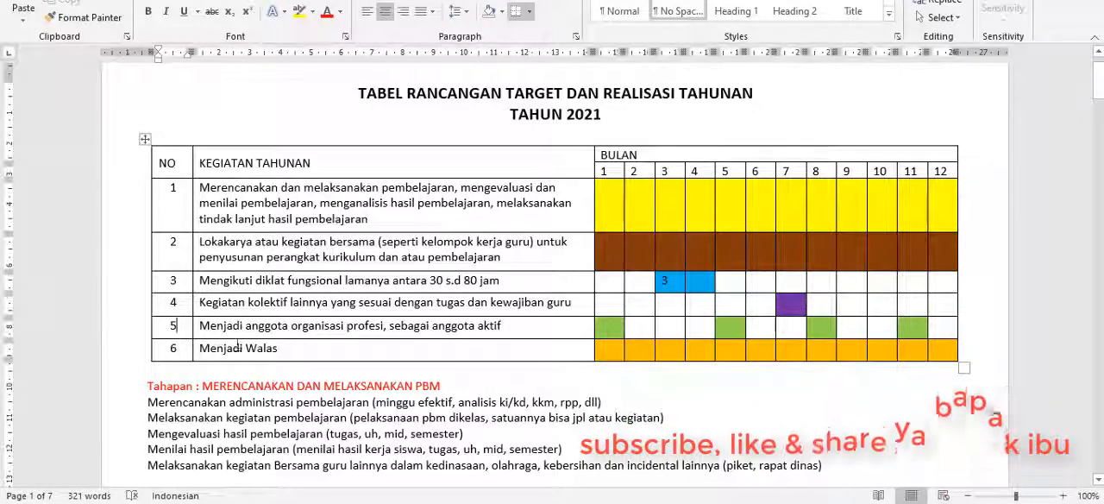
{"action": "left_click", "coordinate": [293, 348]}
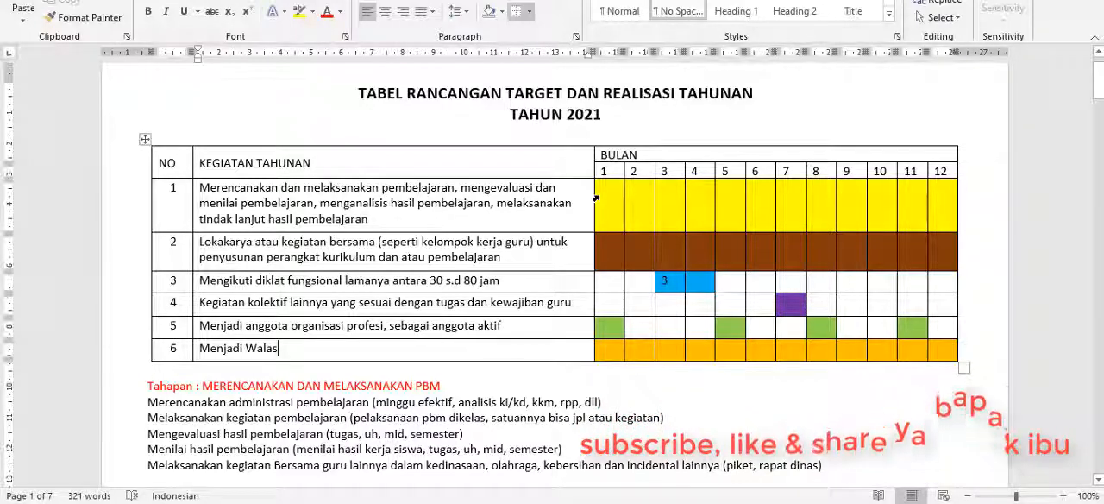
{"action": "left_click", "coordinate": [608, 238]}
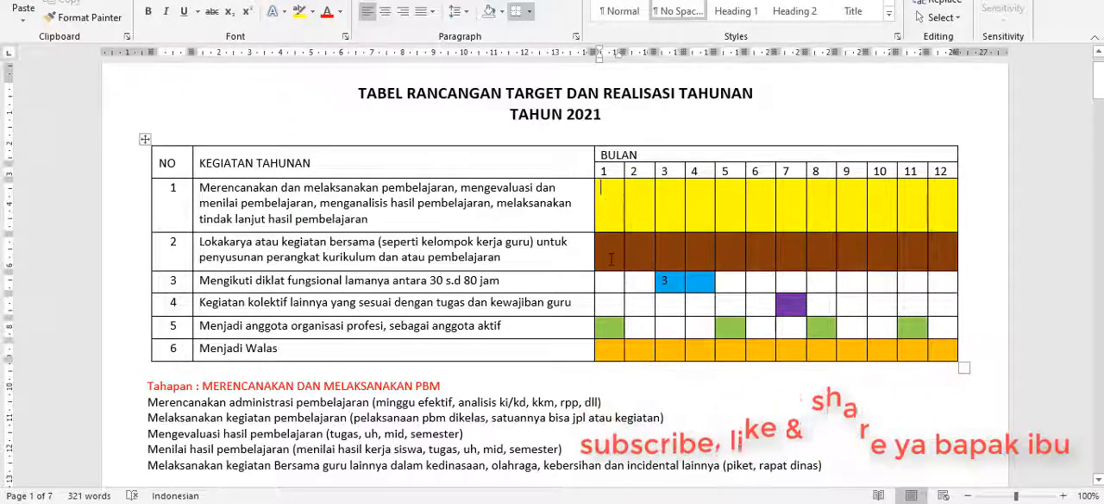
{"action": "left_click", "coordinate": [611, 328]}
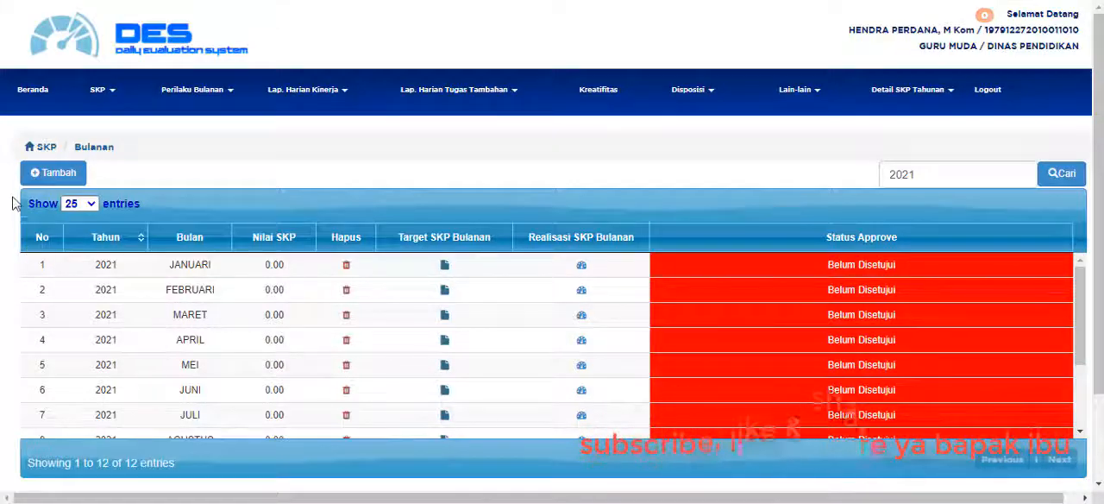
Back in DES, open the form for adding a monthly SKP, view its Bulan choices and close it without saving.
{"action": "left_click", "coordinate": [56, 175]}
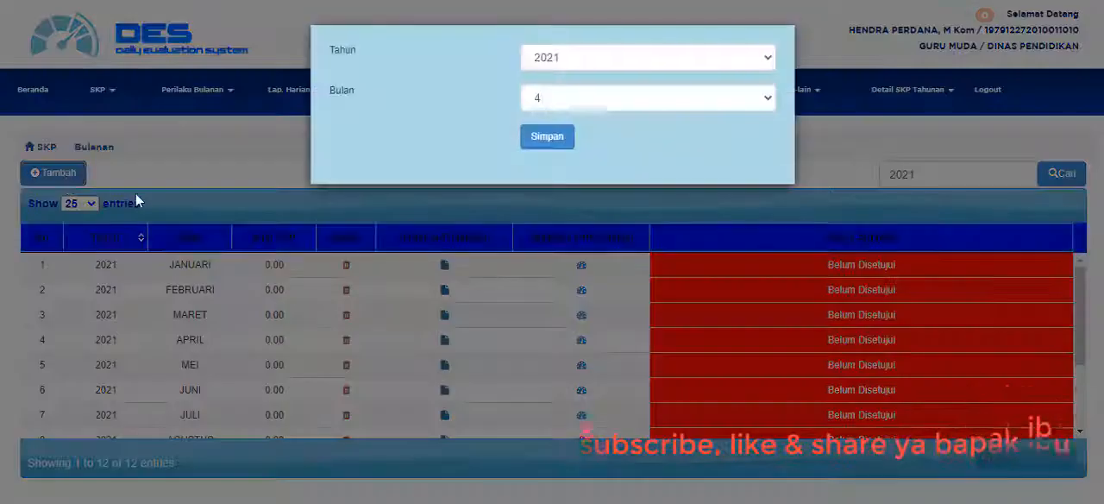
{"action": "left_click", "coordinate": [583, 105]}
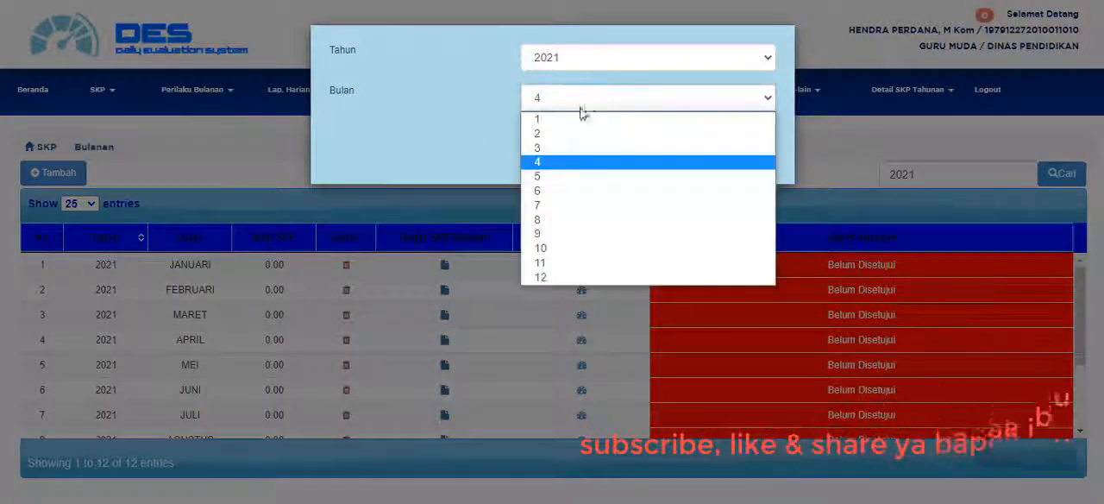
{"action": "left_click", "coordinate": [797, 109]}
{"action": "left_click", "coordinate": [797, 109]}
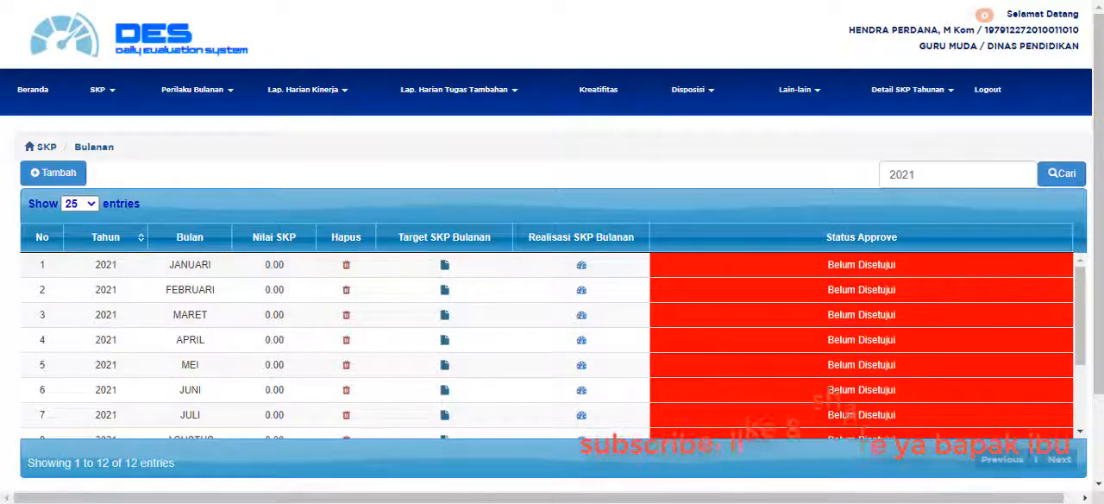
Recheck the month 1 activities in the Word plan, return to DES and open the Target SKP Bulanan for JANUARI.
{"action": "left_click", "coordinate": [452, 502]}
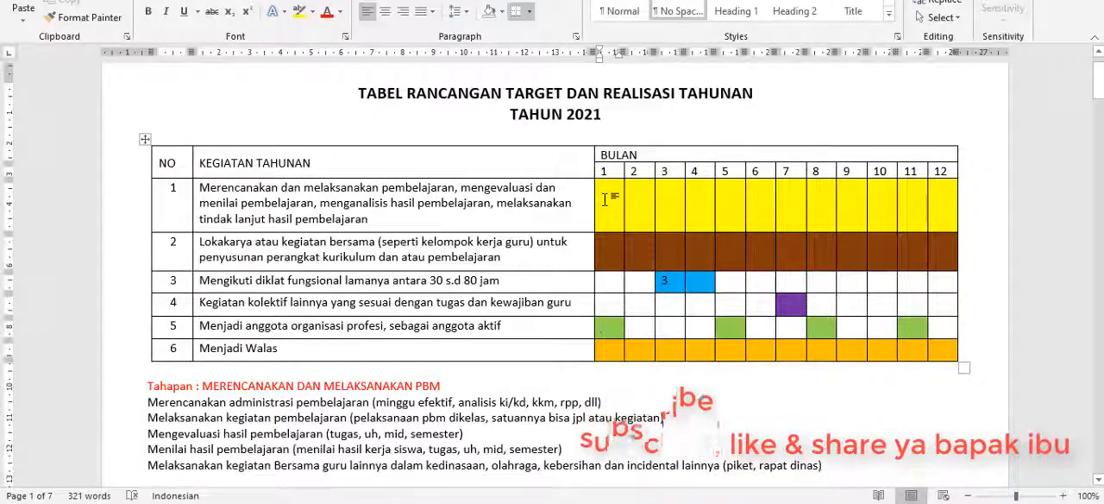
{"action": "left_click", "coordinate": [606, 261]}
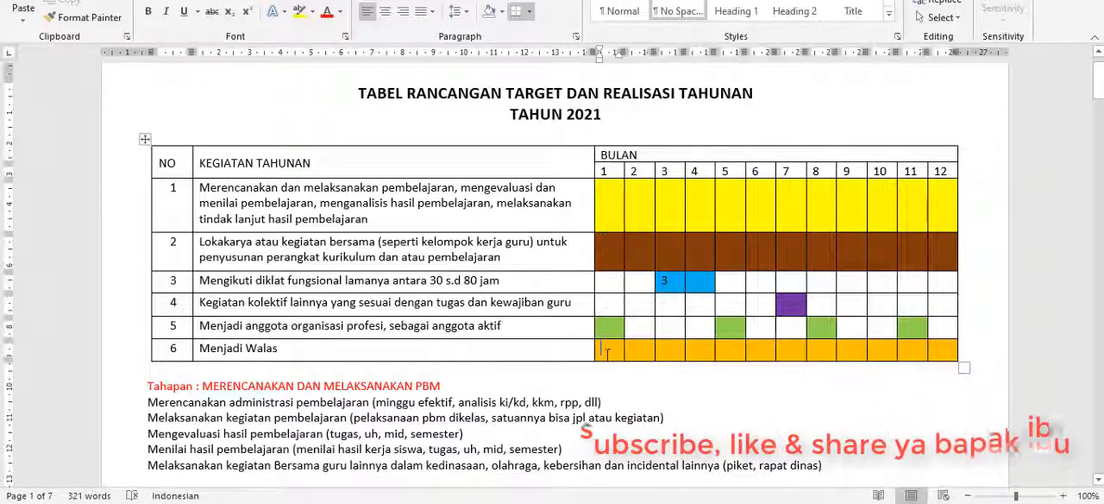
{"action": "left_click", "coordinate": [405, 502]}
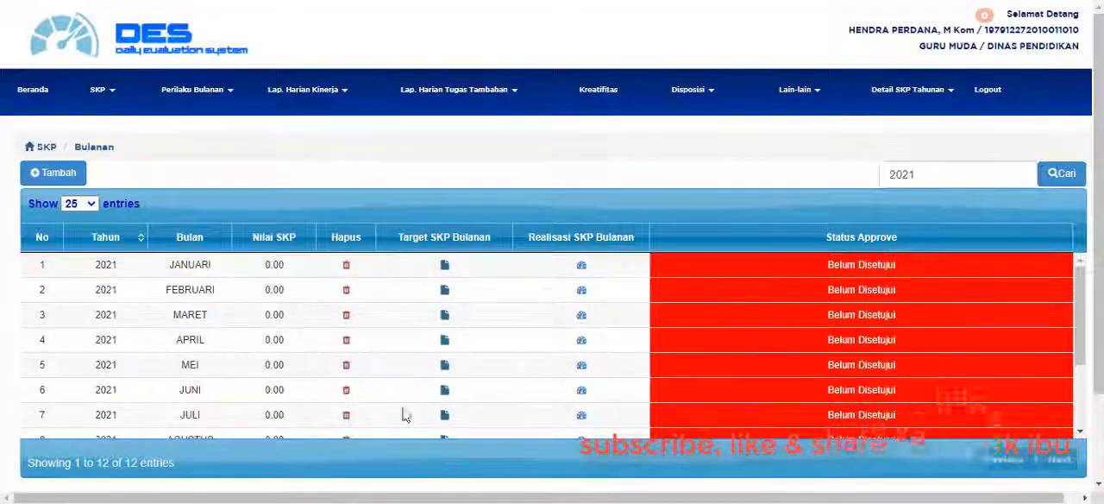
{"action": "left_click", "coordinate": [445, 266]}
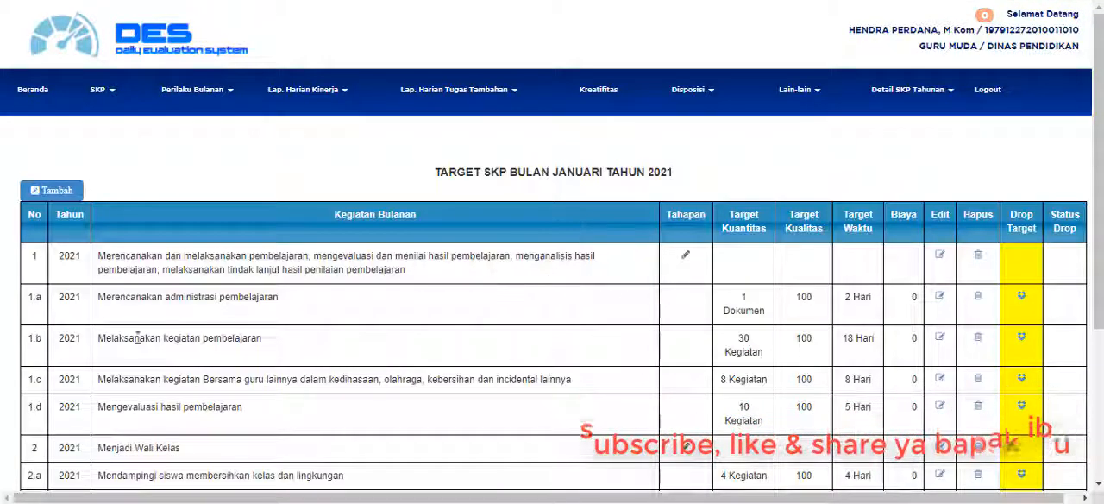
Review the January 2021 target list, highlighting the teaching activity, Menjadi Wali Kelas and the numbers of activities 3 and 4.
{"action": "scroll", "coordinate": [135, 339], "scroll_direction": "down", "scroll_amount": 1}
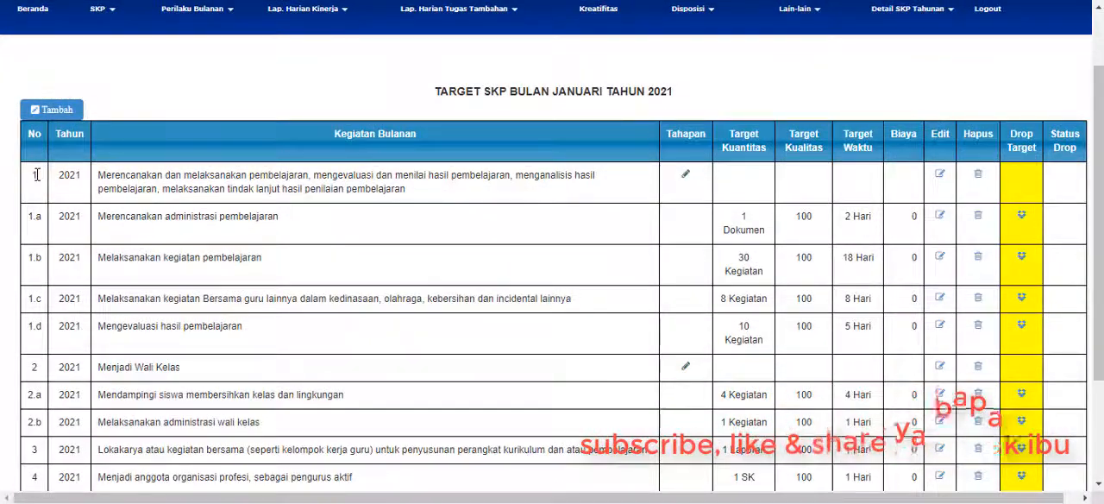
{"action": "left_click_drag", "start_coordinate": [102, 177], "coordinate": [501, 191]}
{"action": "scroll", "coordinate": [498, 196], "scroll_direction": "down", "scroll_amount": 3}
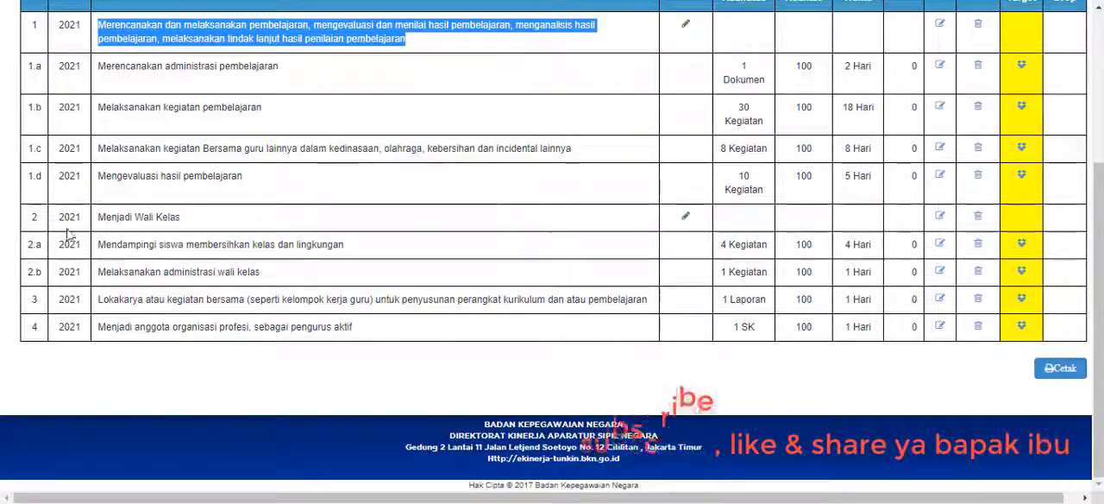
{"action": "left_click", "coordinate": [31, 216]}
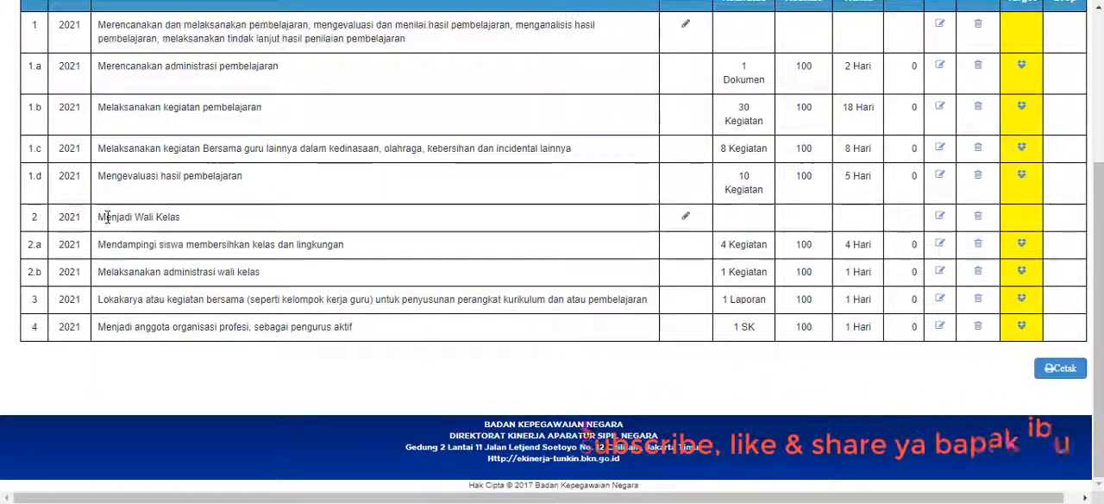
{"action": "left_click_drag", "start_coordinate": [106, 216], "coordinate": [198, 222]}
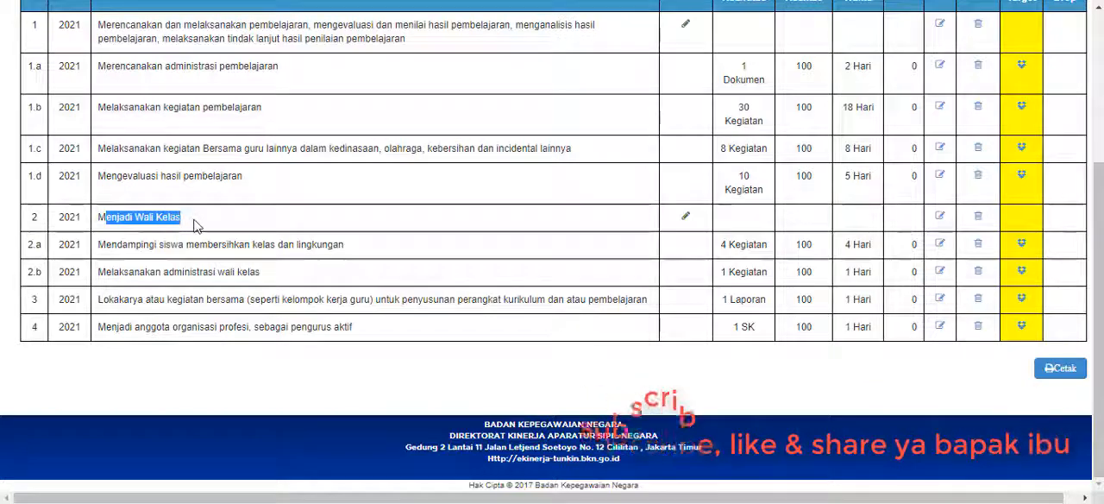
{"action": "double_click", "coordinate": [35, 298]}
{"action": "double_click", "coordinate": [35, 327]}
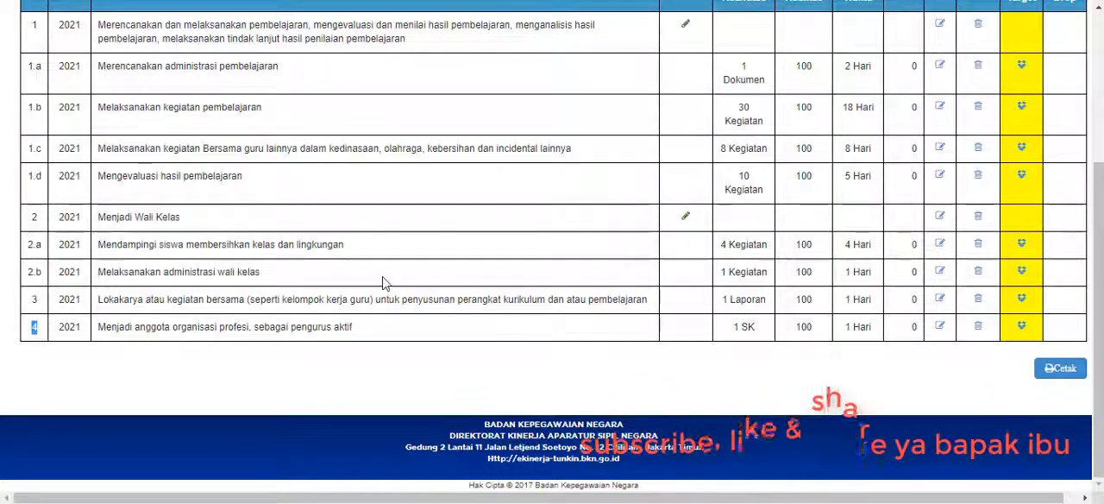
{"action": "scroll", "coordinate": [386, 279], "scroll_direction": "up", "scroll_amount": 2}
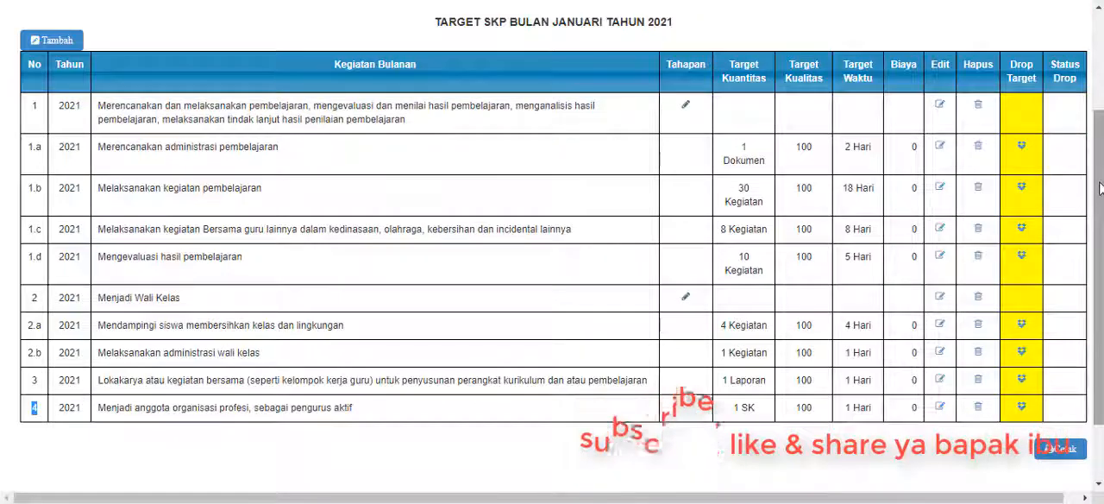
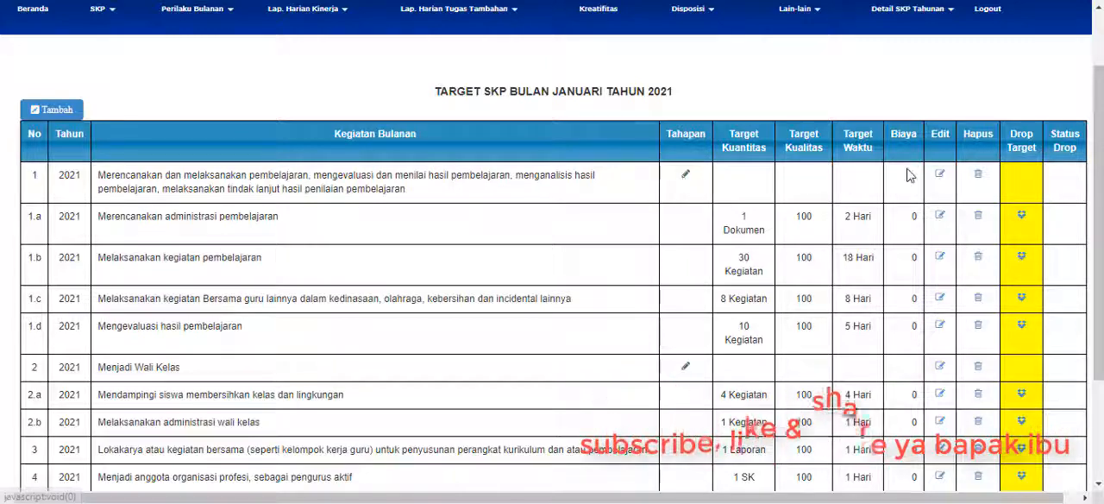
View and close activity 1's edit form, and start a new January target for that teaching activity with Tahapan set to Ya.
{"action": "left_click", "coordinate": [941, 175]}
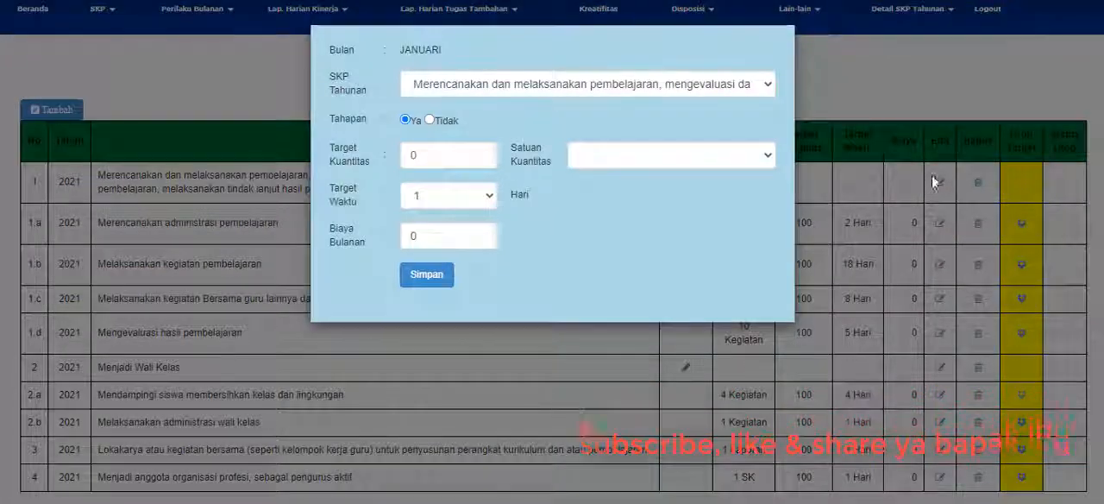
{"action": "left_click", "coordinate": [881, 199]}
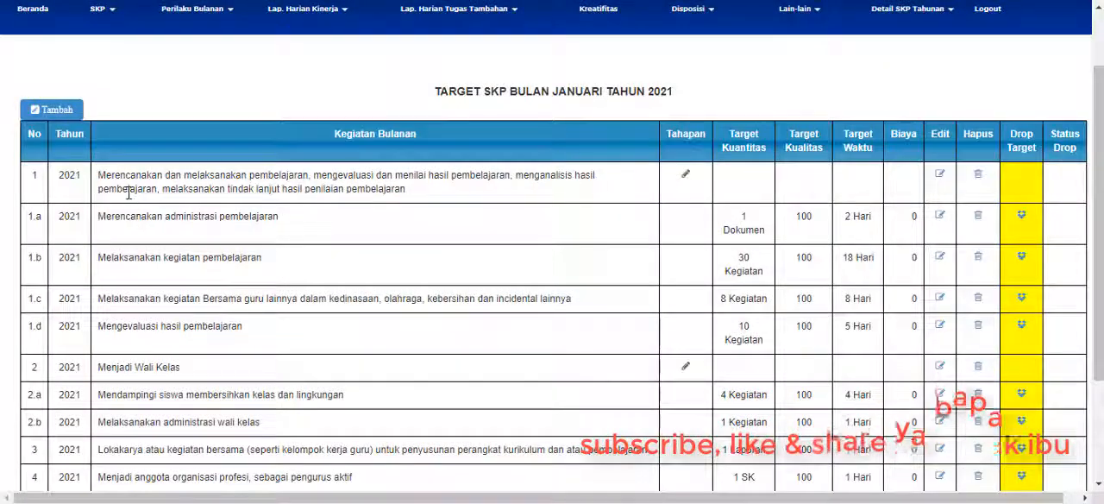
{"action": "left_click", "coordinate": [52, 109]}
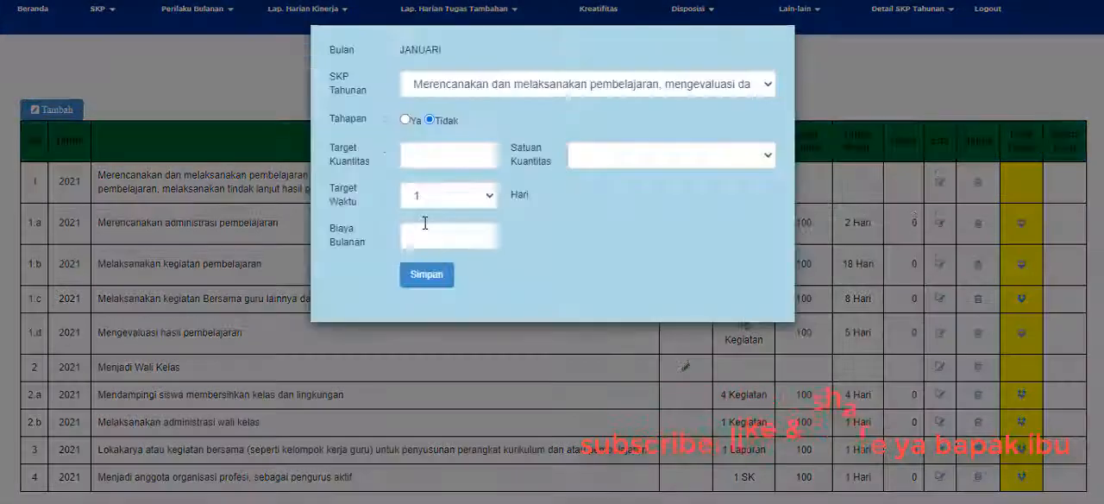
{"action": "left_click", "coordinate": [406, 120]}
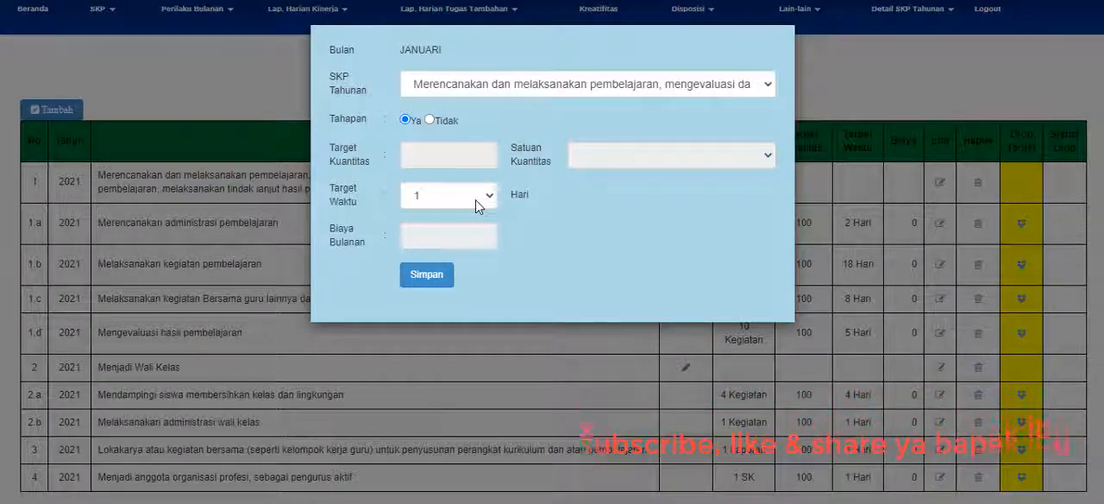
Open the system calendar, go back to January 2021 to review its days, and close it.
{"action": "left_click", "coordinate": [1058, 502]}
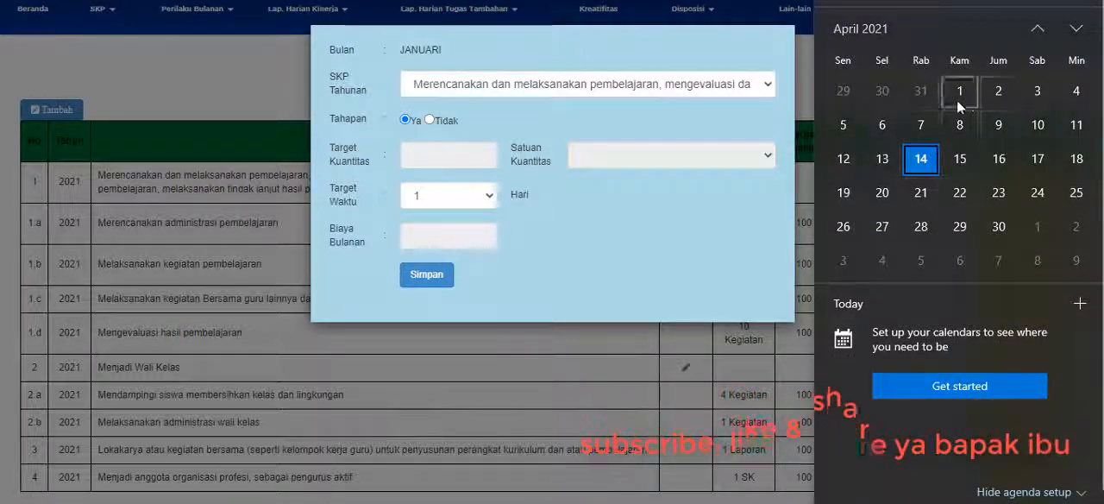
{"action": "left_click", "coordinate": [1036, 33]}
{"action": "left_click", "coordinate": [1036, 32]}
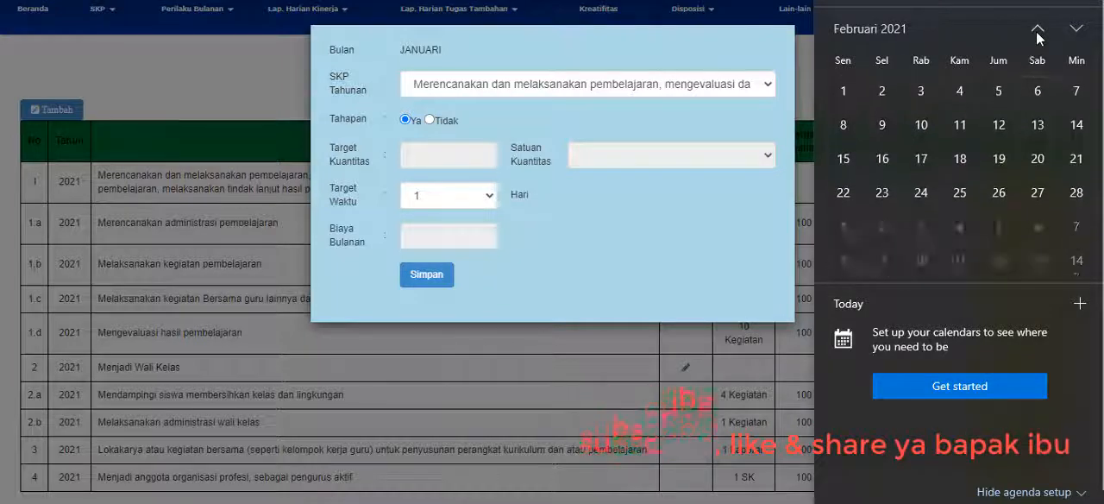
{"action": "left_click", "coordinate": [1036, 32]}
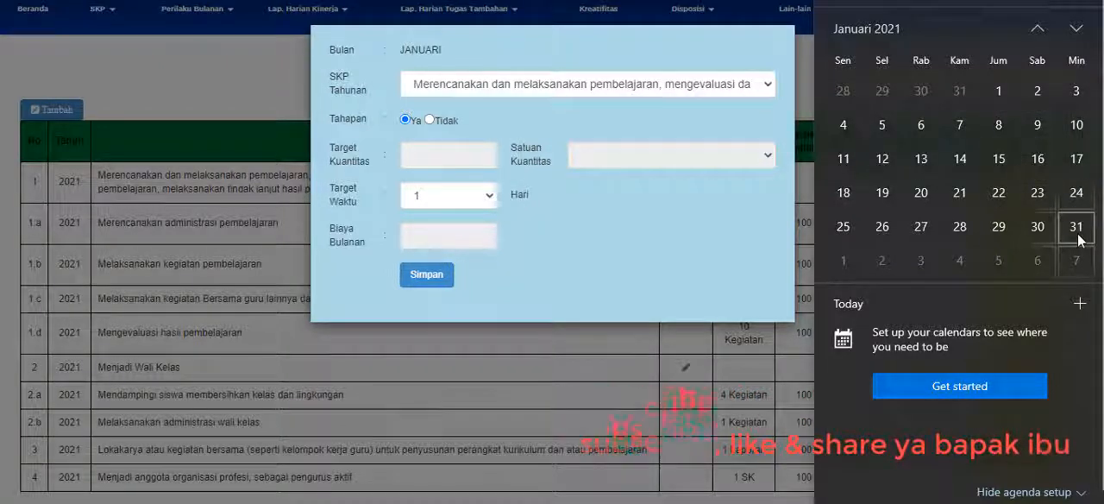
{"action": "left_click", "coordinate": [529, 231]}
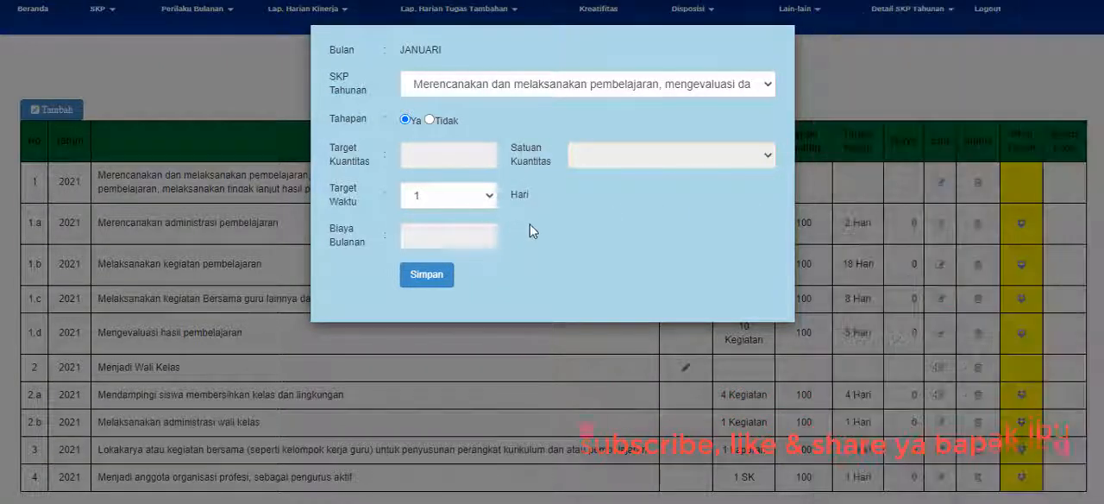
Set the Target Waktu of the January teaching activity to 25 Hari and save the form.
{"action": "left_click", "coordinate": [485, 197]}
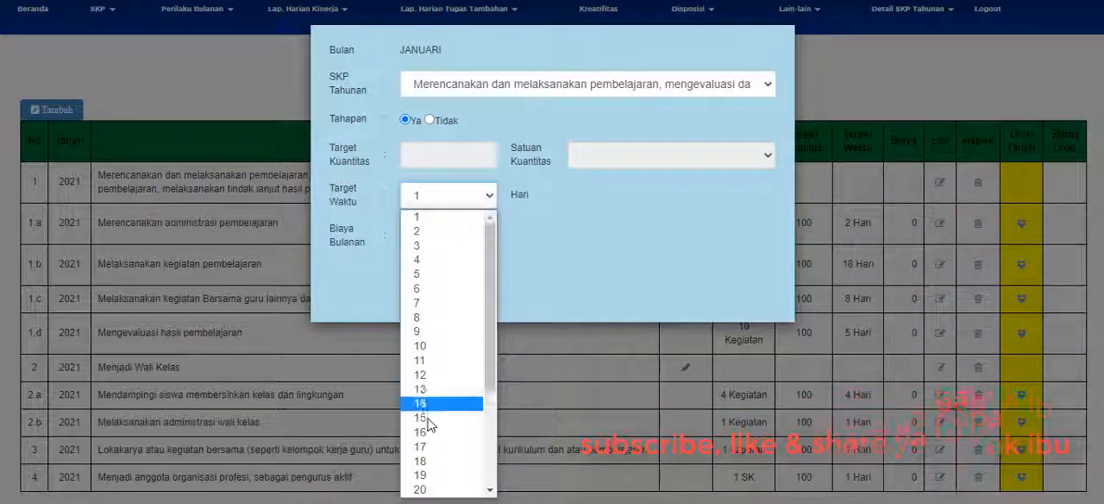
{"action": "scroll", "coordinate": [429, 424], "scroll_direction": "down", "scroll_amount": 3}
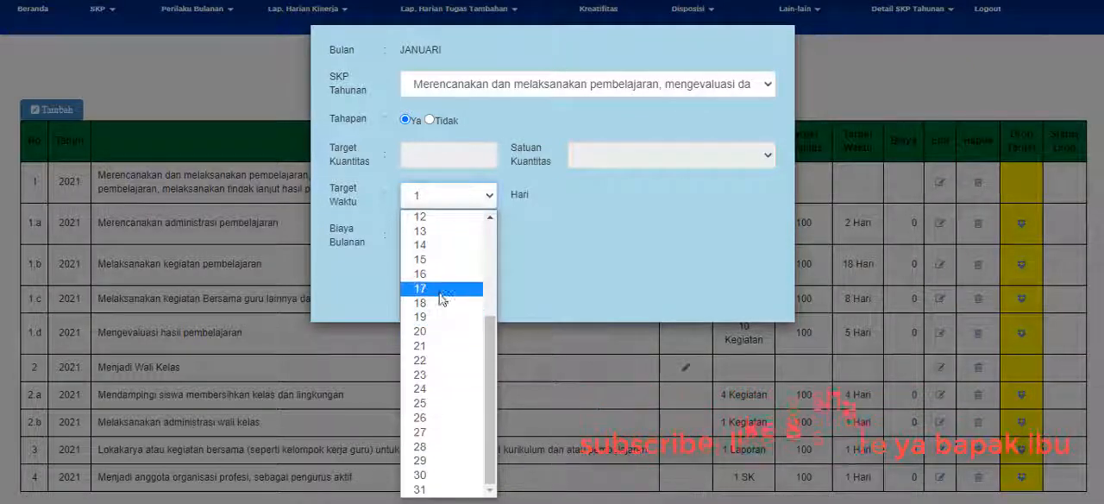
{"action": "left_click", "coordinate": [424, 405]}
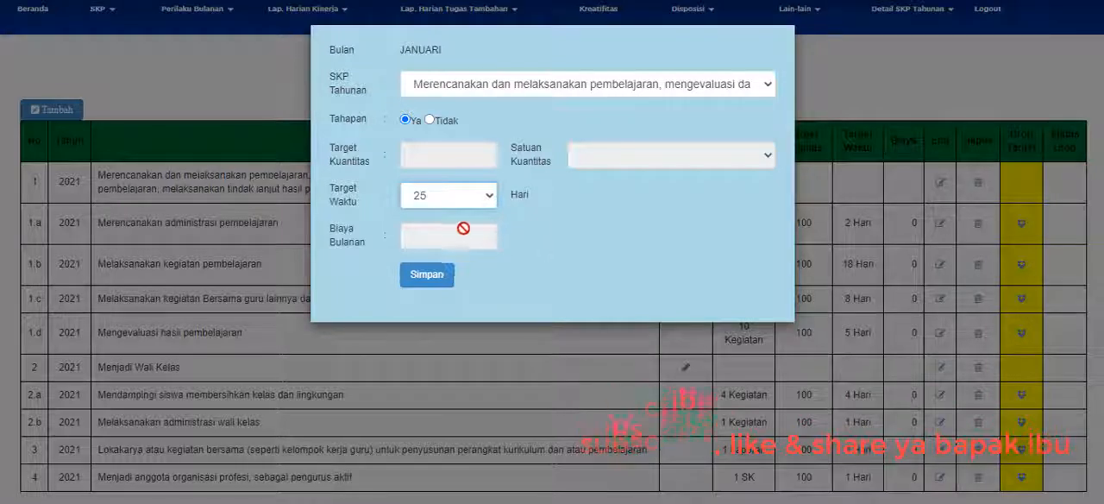
{"action": "left_click", "coordinate": [424, 276]}
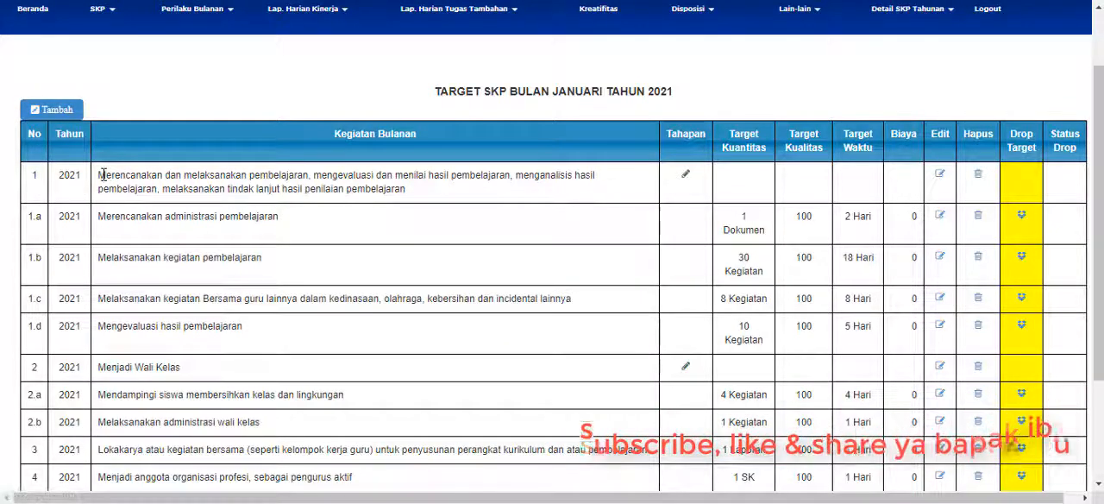
Highlight activity 1 in the January list and compare it with row 1 and its month 1 cell in the Word plan.
{"action": "left_click_drag", "start_coordinate": [103, 174], "coordinate": [425, 200]}
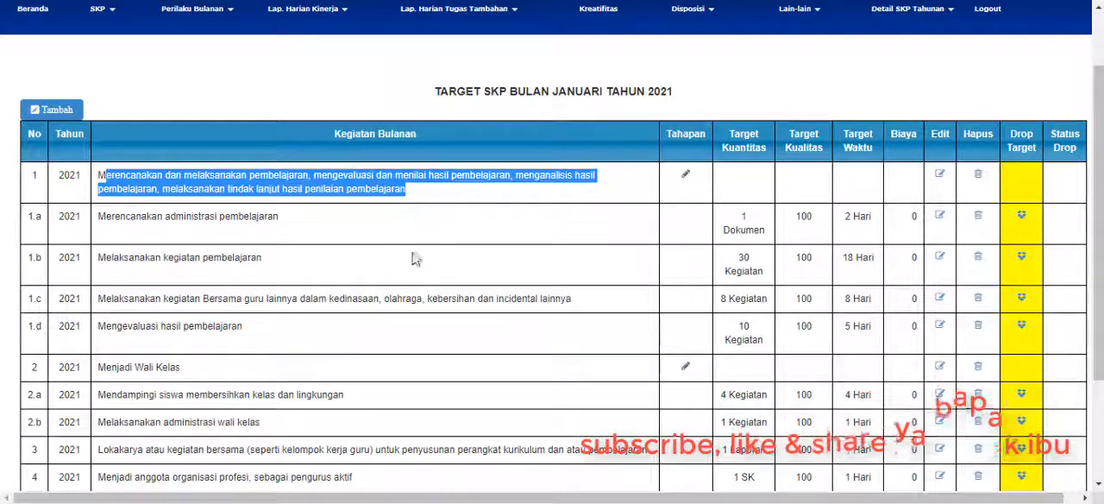
{"action": "key", "text": "alt+Tab"}
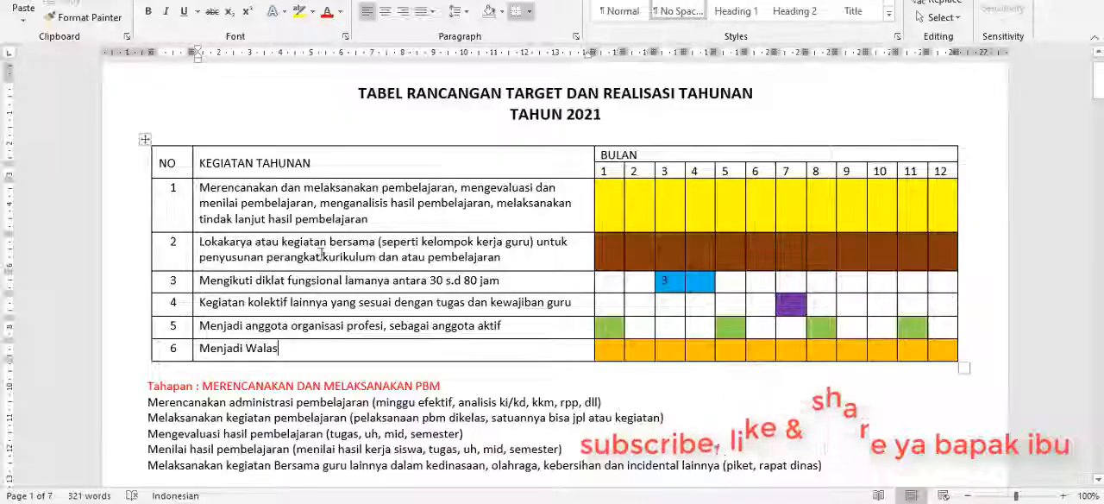
{"action": "left_click", "coordinate": [183, 188]}
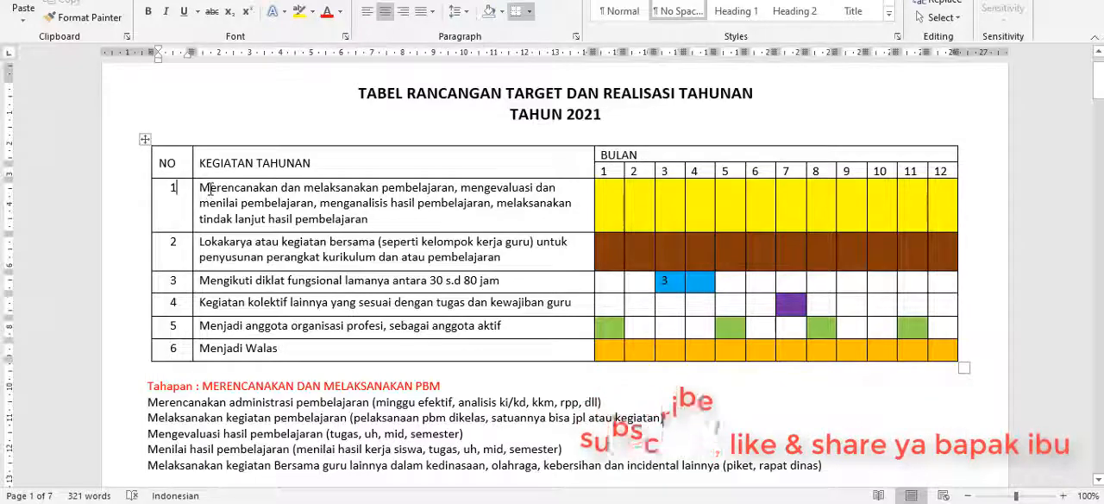
{"action": "left_click_drag", "start_coordinate": [203, 187], "coordinate": [406, 218]}
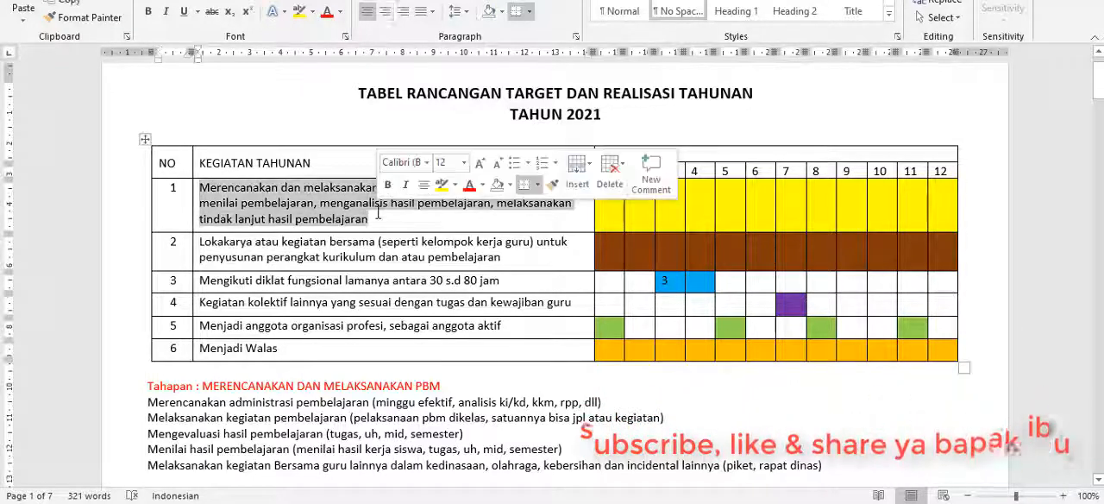
{"action": "left_click", "coordinate": [598, 213]}
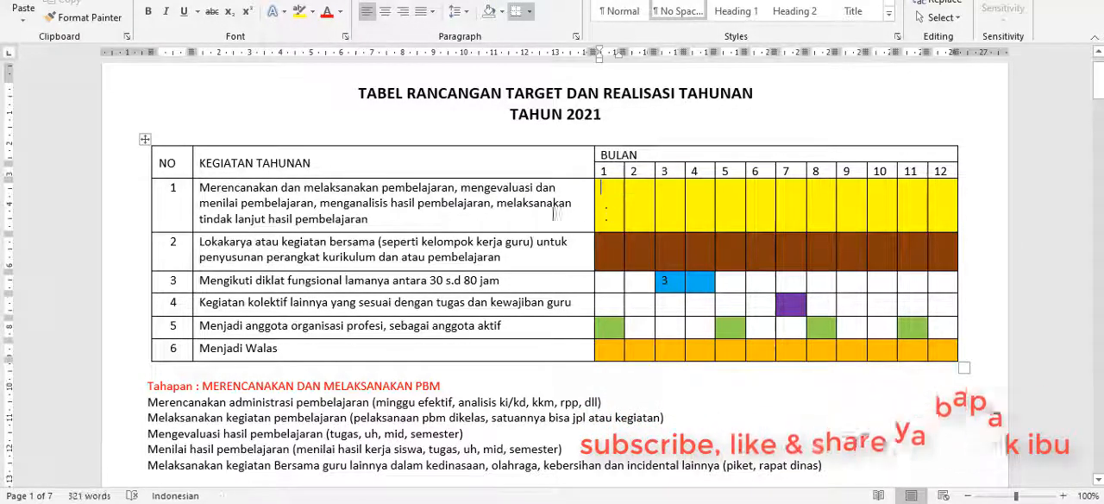
Highlight the stages under Tahapan: MERENCANAKAN DAN MELAKSANAKAN PBM in Word, and return to DES to review activity 1's sub-activities.
{"action": "scroll", "coordinate": [412, 222], "scroll_direction": "down", "scroll_amount": 3}
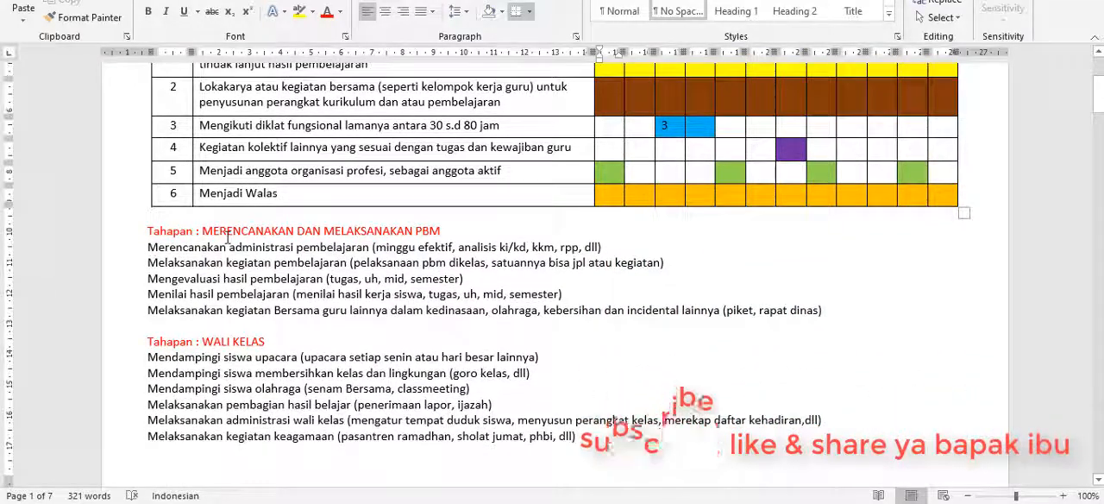
{"action": "left_click_drag", "start_coordinate": [146, 247], "coordinate": [825, 309]}
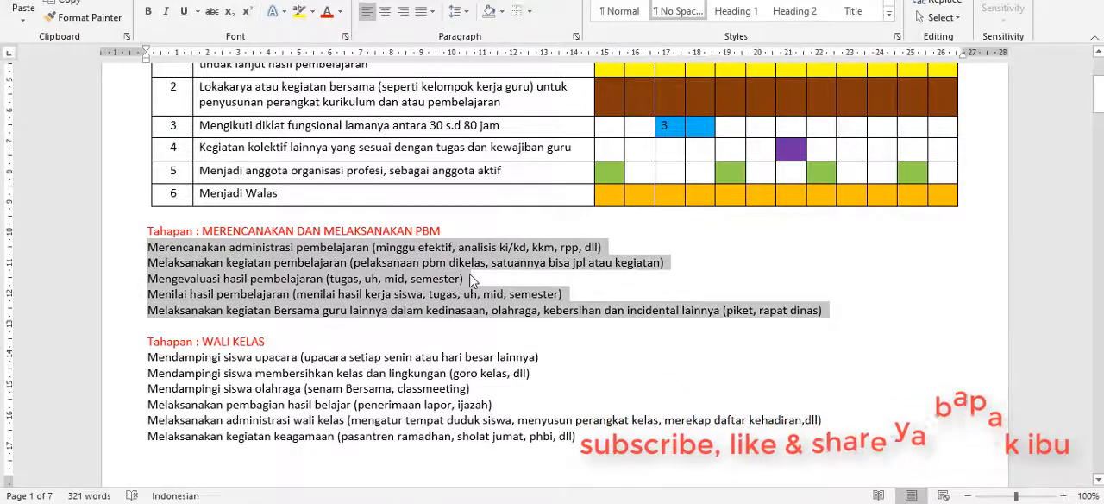
{"action": "scroll", "coordinate": [204, 164], "scroll_direction": "up", "scroll_amount": 2}
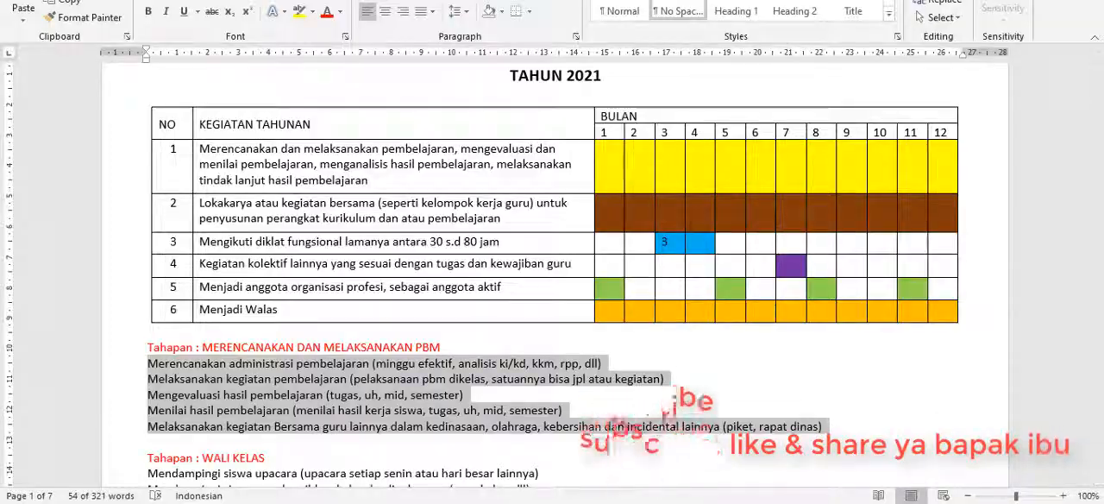
{"action": "left_click", "coordinate": [494, 503]}
{"action": "left_click", "coordinate": [304, 221]}
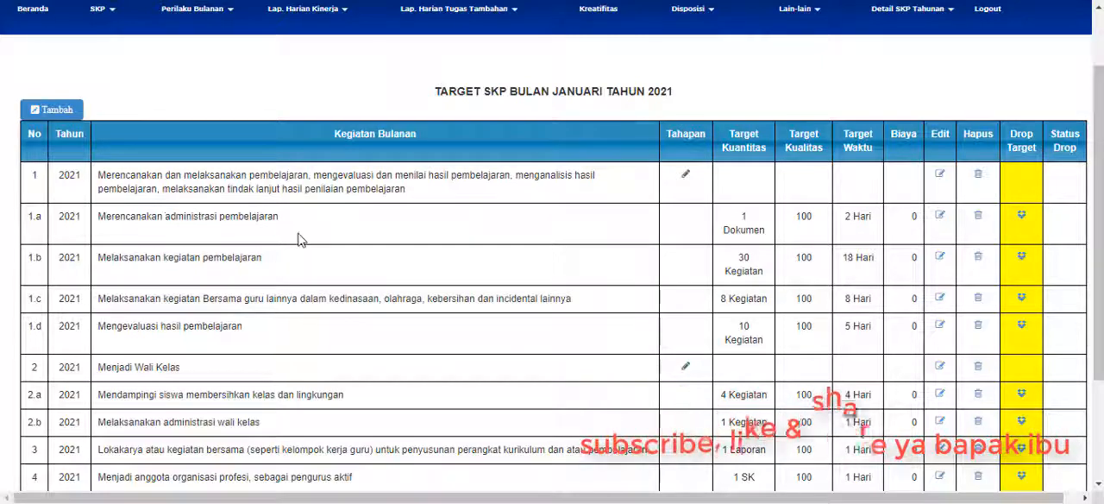
{"action": "left_click", "coordinate": [470, 502]}
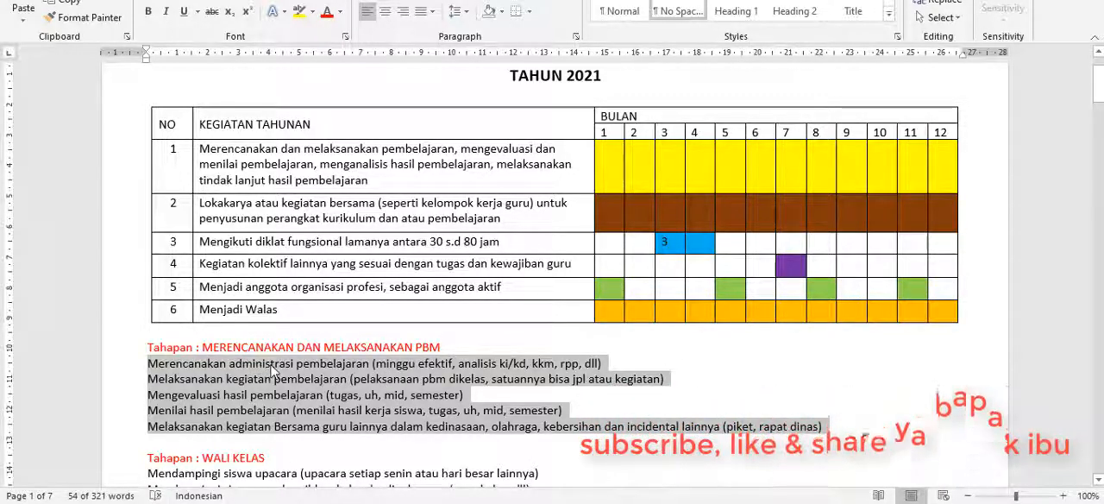
{"action": "left_click", "coordinate": [223, 503]}
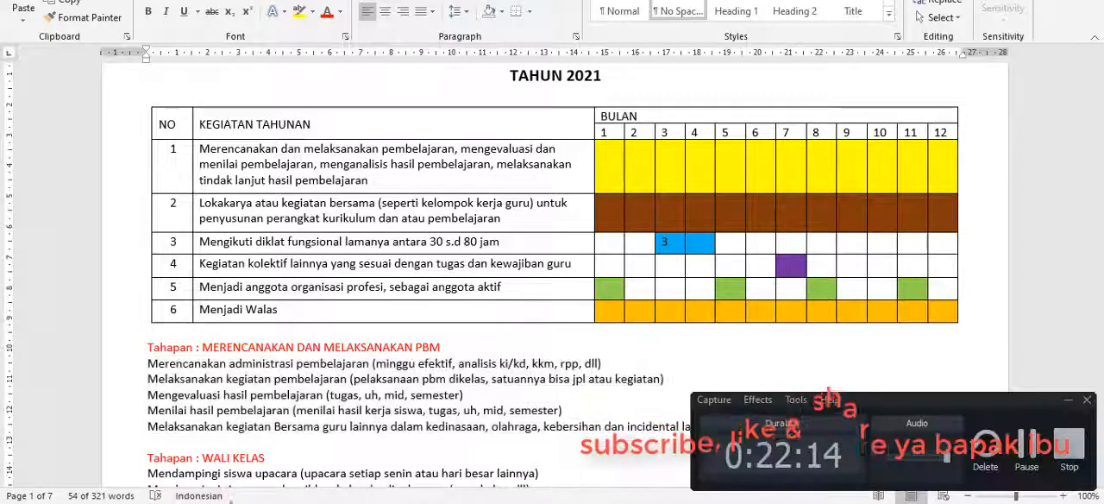
{"action": "left_click", "coordinate": [1068, 400]}
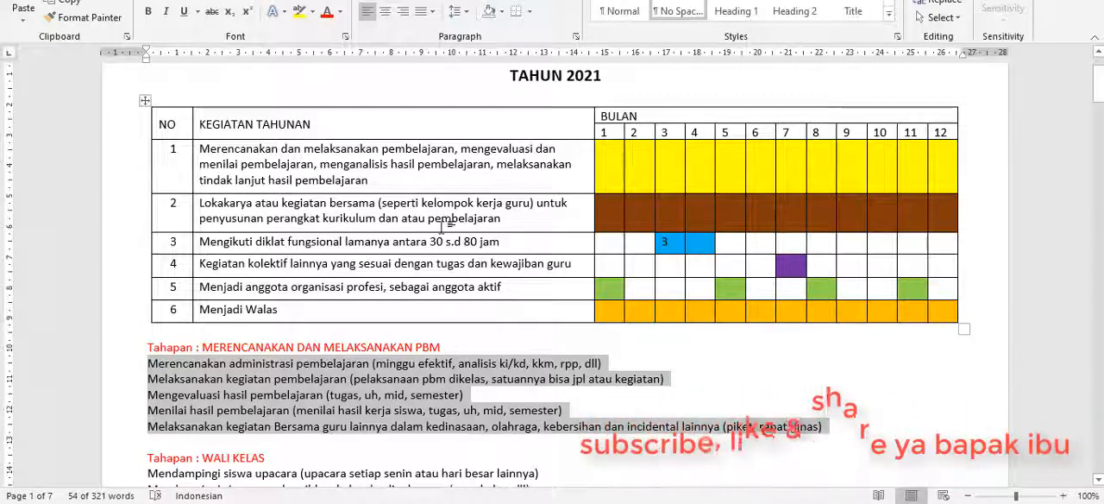
{"action": "left_click", "coordinate": [475, 371]}
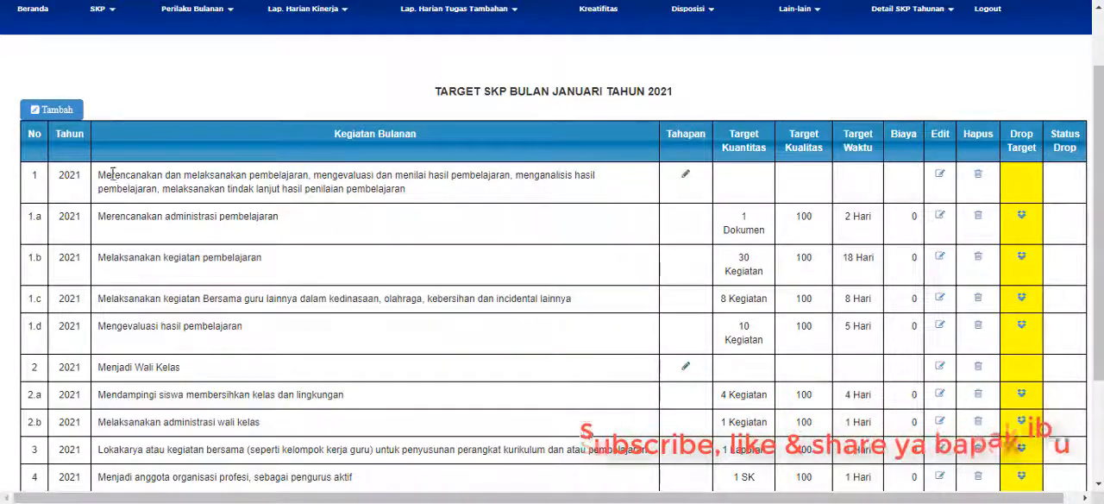
Highlight the teaching activity in the January list, and review the administrasi pembelajaran stage and its examples in the Word plan.
{"action": "left_click_drag", "start_coordinate": [102, 174], "coordinate": [646, 191]}
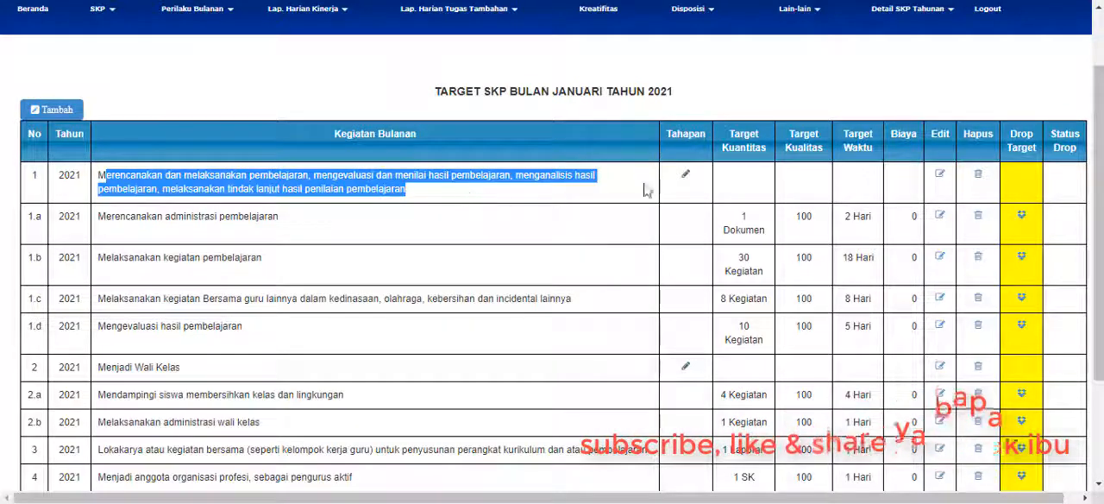
{"action": "left_click", "coordinate": [422, 226]}
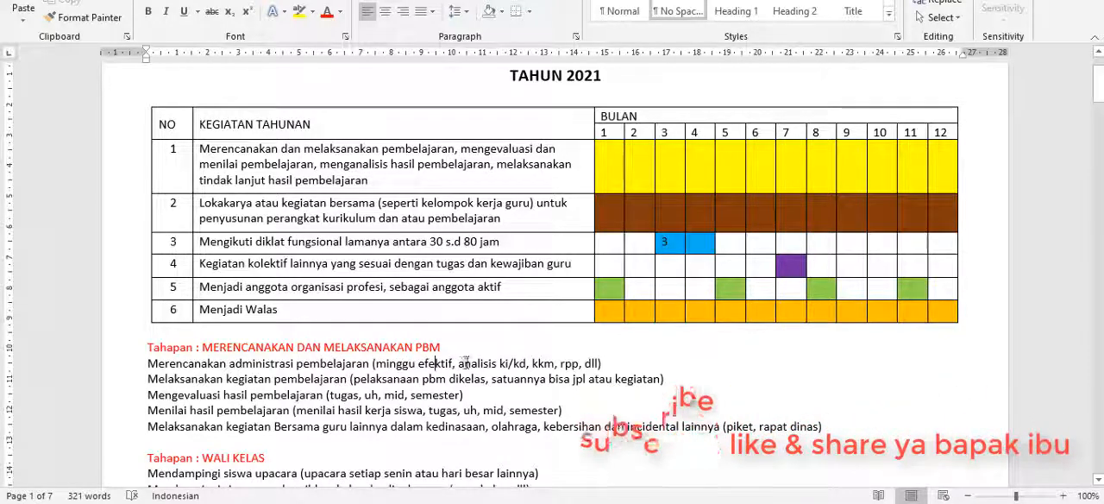
{"action": "left_click", "coordinate": [564, 363]}
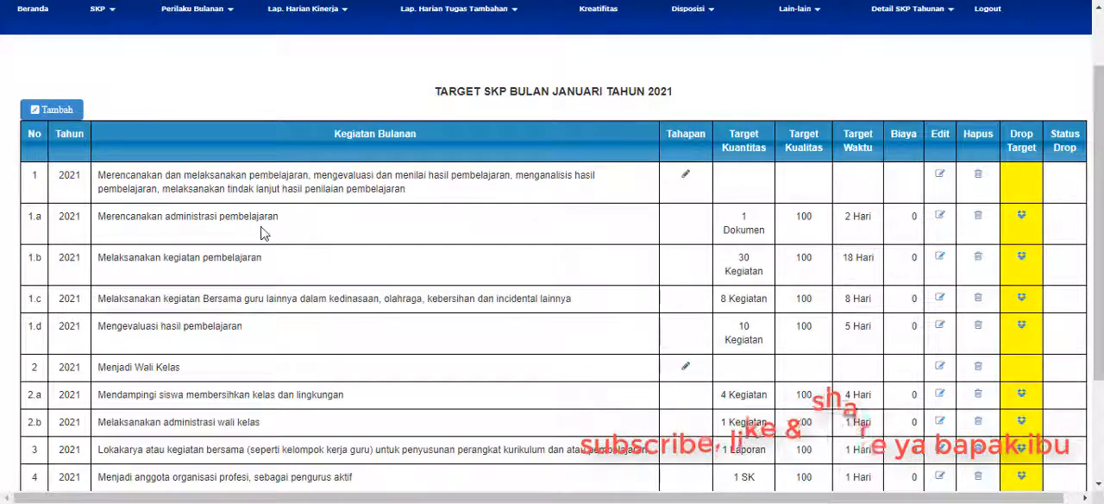
In DES, open the Tahapan form for the January teaching activity, ready for entry in Kegiatan Tahapan.
{"action": "left_click", "coordinate": [686, 177]}
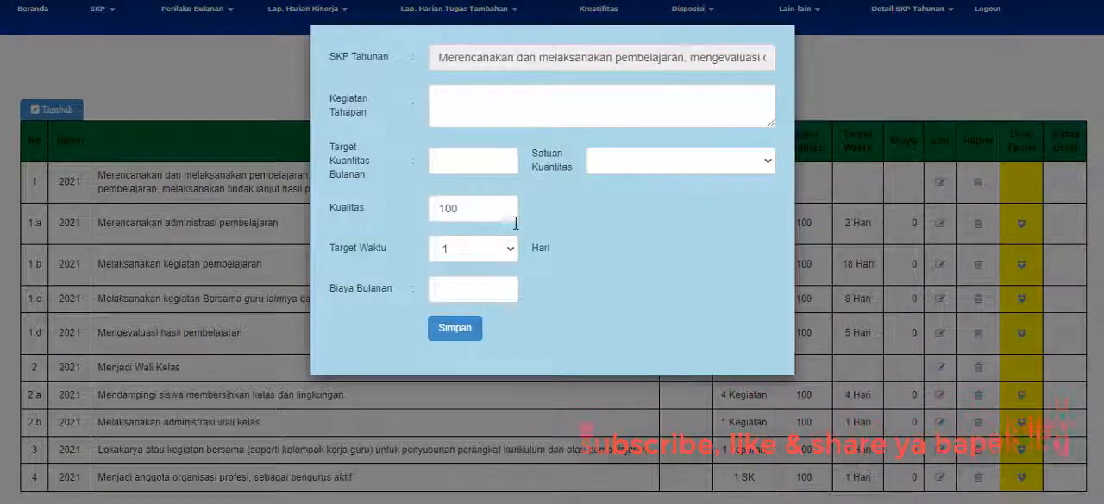
{"action": "left_click", "coordinate": [479, 111]}
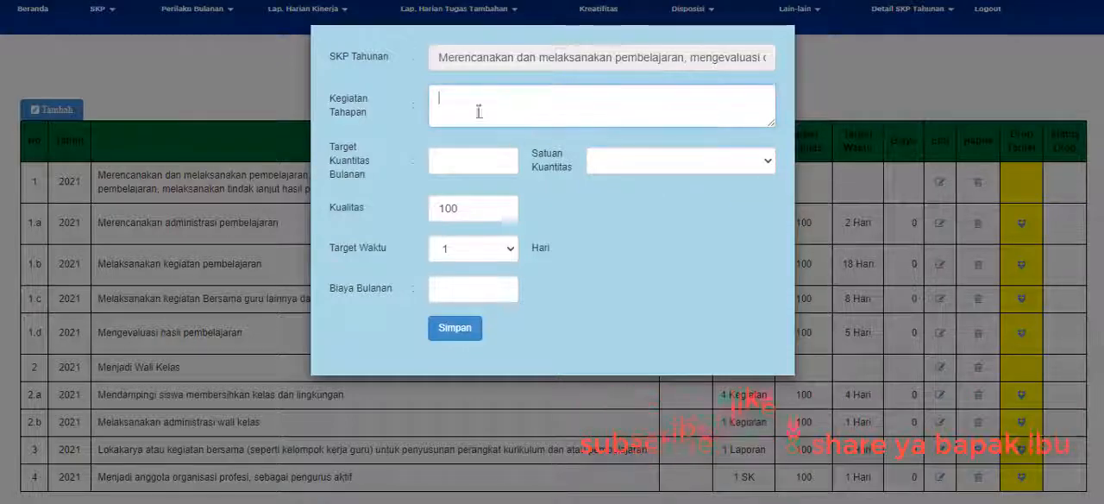
{"action": "left_click", "coordinate": [515, 57]}
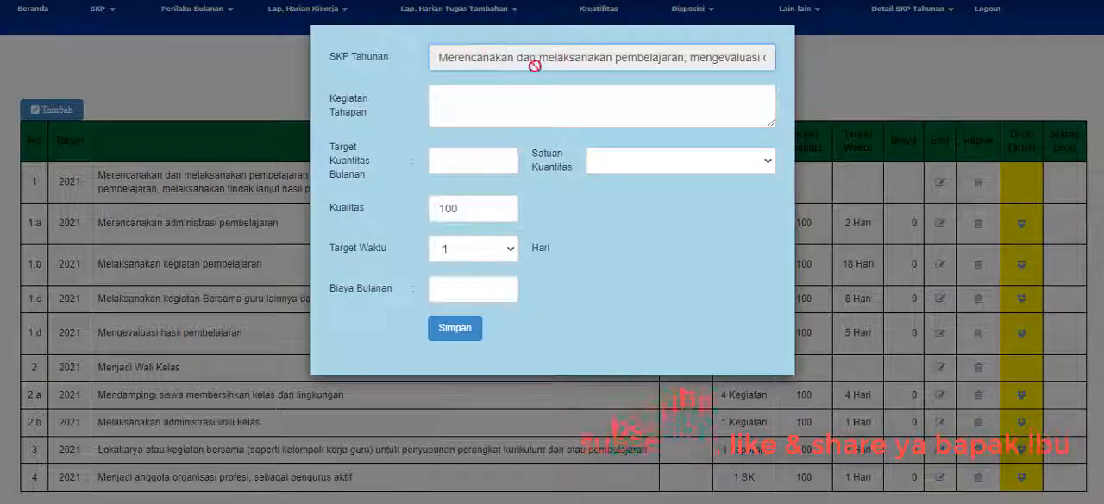
{"action": "left_click", "coordinate": [491, 96]}
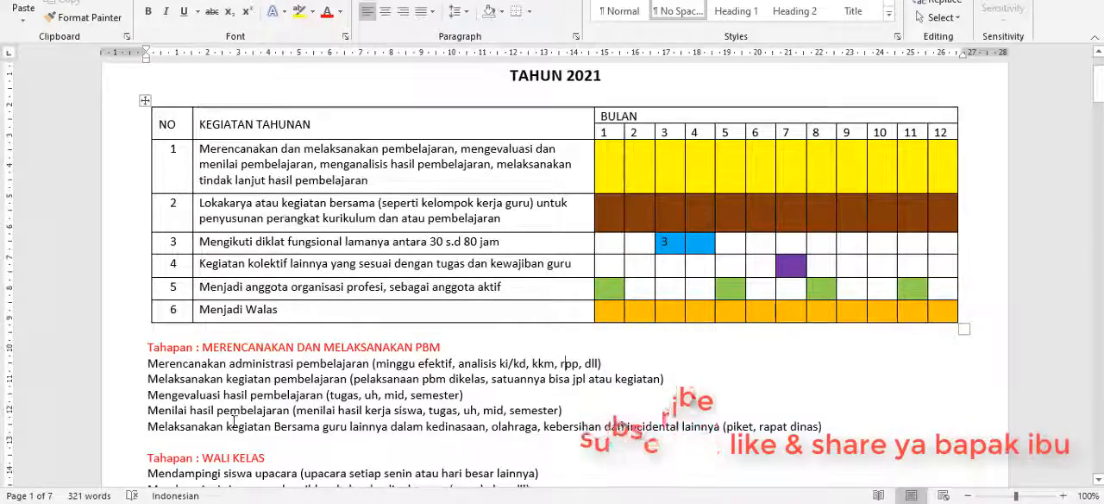
Copy "Merencanakan administrasi pembelajaran" from the Word plan into Kegiatan Tahapan in the DES form.
{"action": "left_click_drag", "start_coordinate": [147, 364], "coordinate": [371, 365]}
{"action": "key", "text": "ctrl+c"}
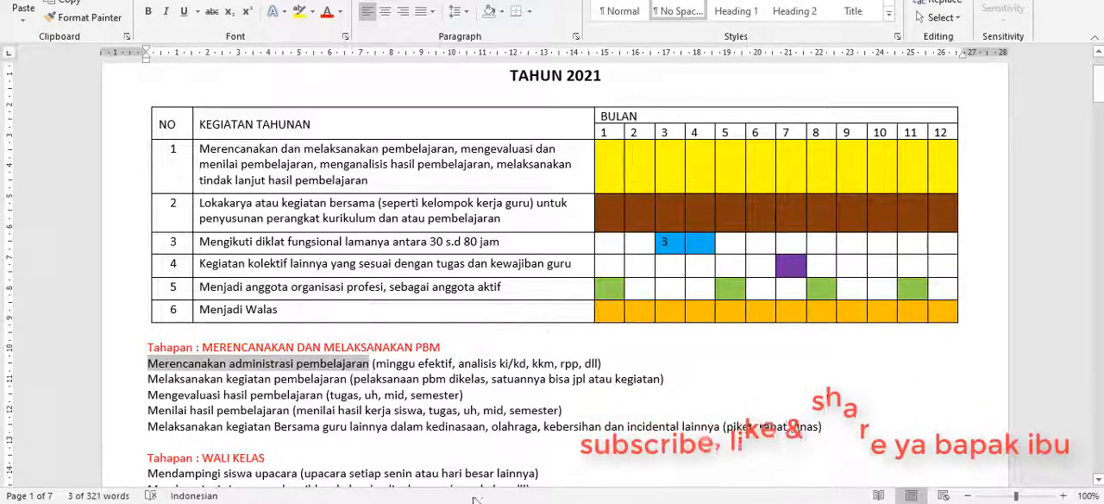
{"action": "key", "text": "alt+Tab"}
{"action": "left_click", "coordinate": [477, 103]}
{"action": "key", "text": "ctrl+v"}
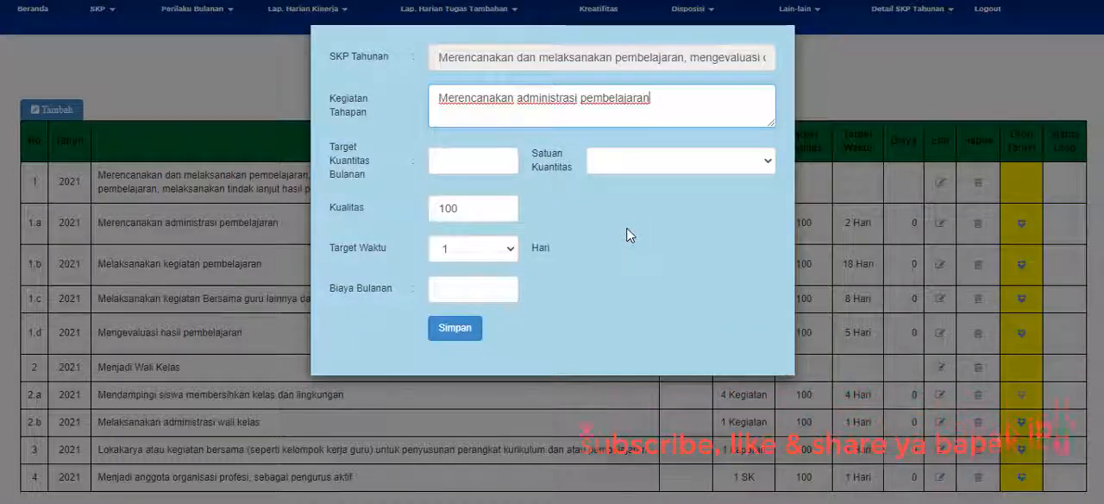
Set Target Kuantitas Bulanan to 1 for the Merencanakan administrasi pembelajaran stage.
{"action": "left_click", "coordinate": [484, 162]}
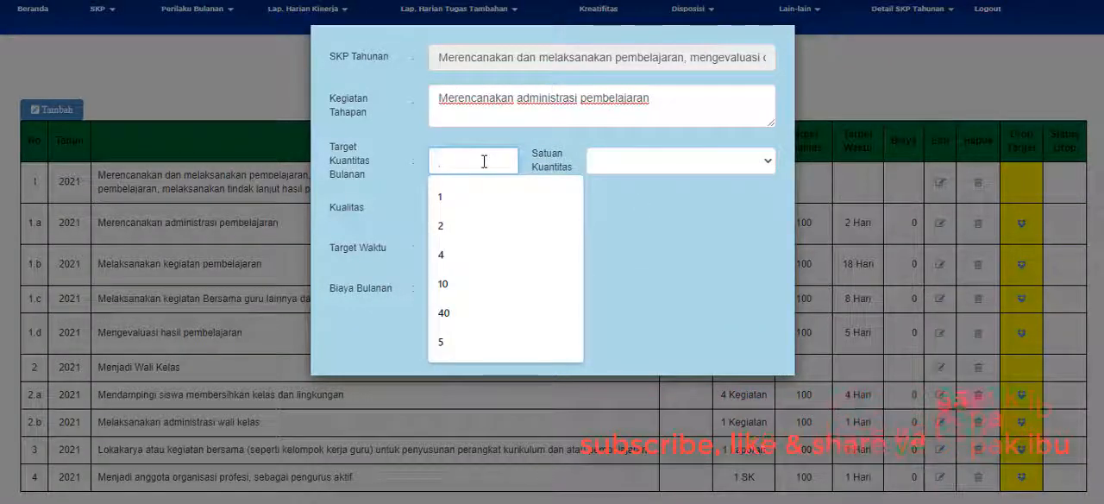
{"action": "left_click", "coordinate": [483, 216]}
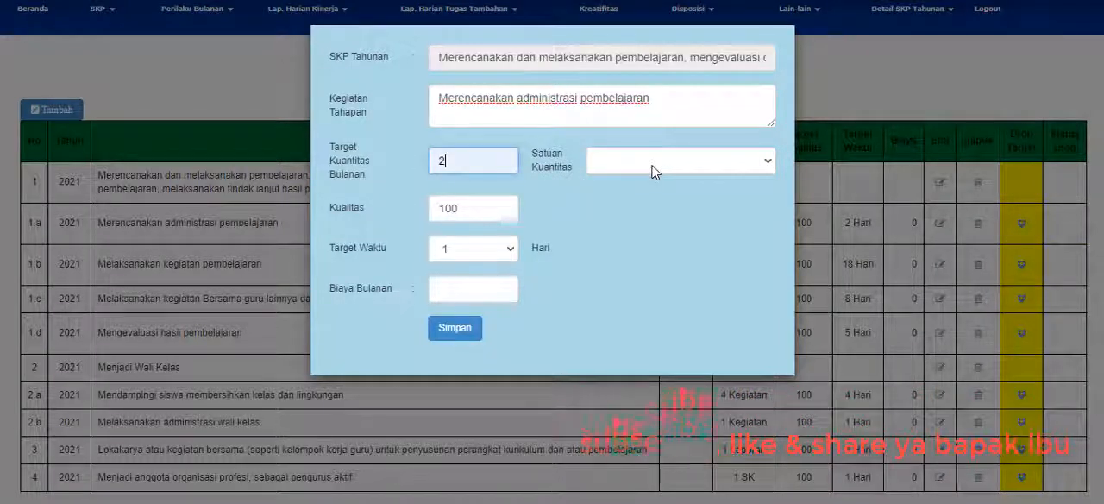
{"action": "left_click", "coordinate": [485, 163]}
{"action": "double_click", "coordinate": [475, 162]}
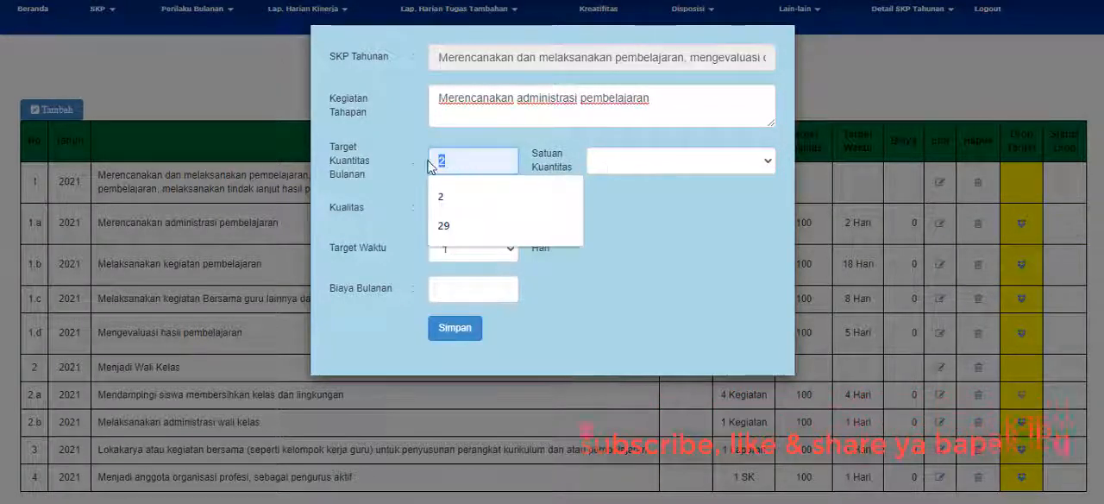
{"action": "type", "text": "1"}
Set Satuan Kuantitas to Dokumen for the Merencanakan administrasi pembelajaran stage.
{"action": "left_click", "coordinate": [617, 168]}
{"action": "left_click", "coordinate": [618, 168]}
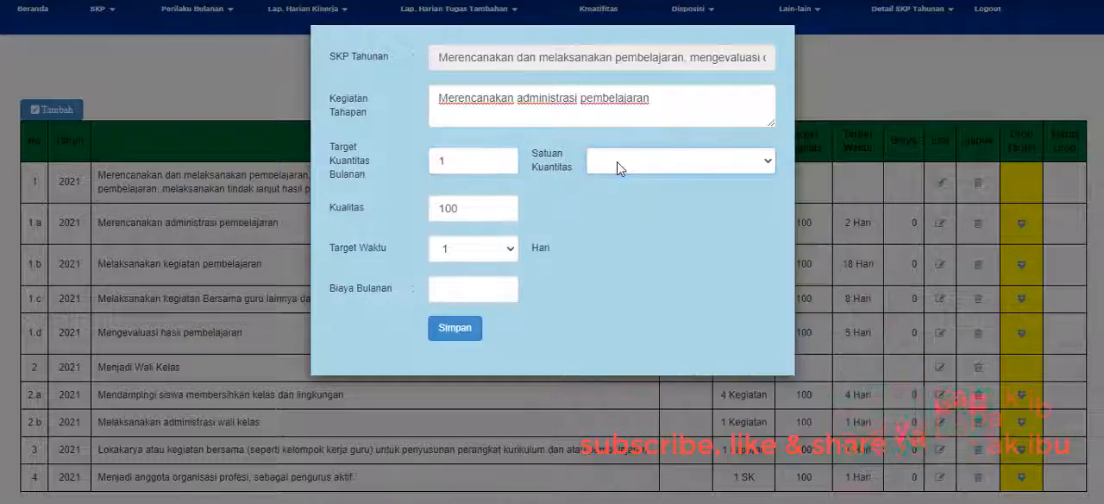
{"action": "type", "text": "do"}
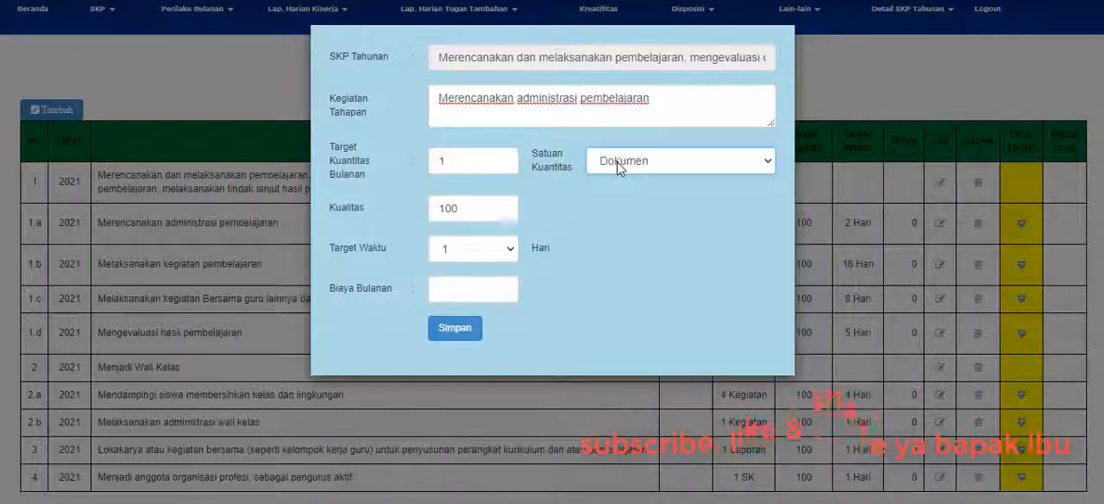
{"action": "left_click", "coordinate": [625, 164]}
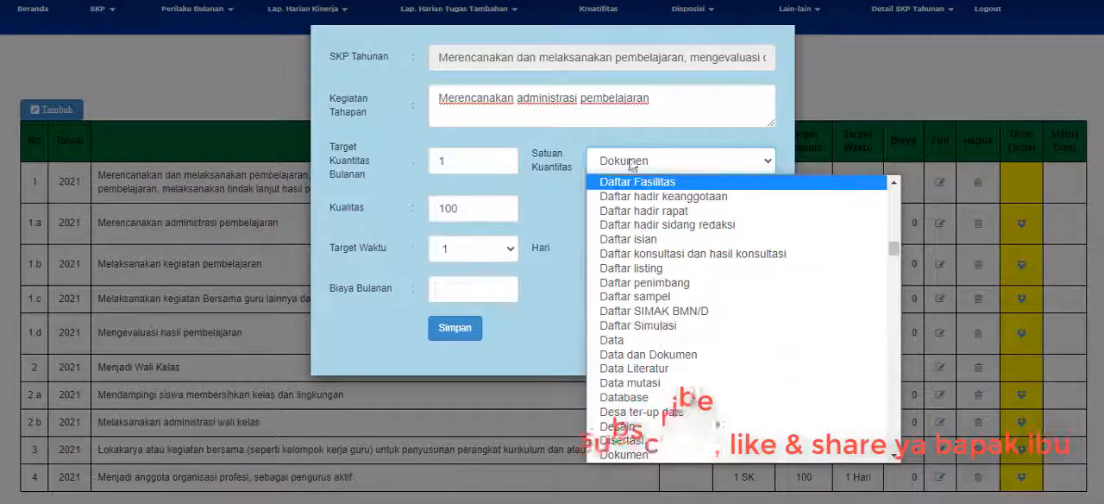
{"action": "left_click", "coordinate": [584, 153]}
{"action": "left_click", "coordinate": [643, 162]}
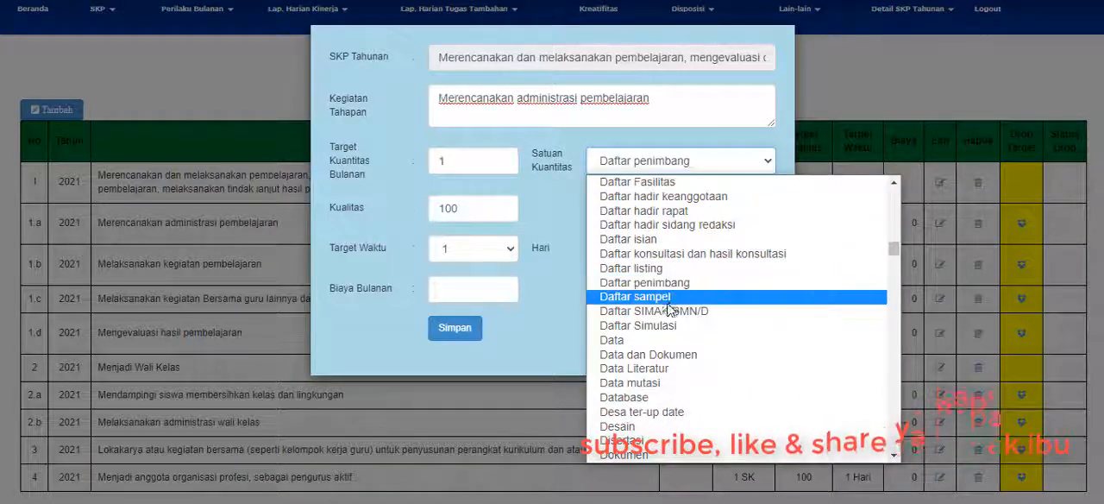
{"action": "scroll", "coordinate": [668, 308], "scroll_direction": "down", "scroll_amount": 3}
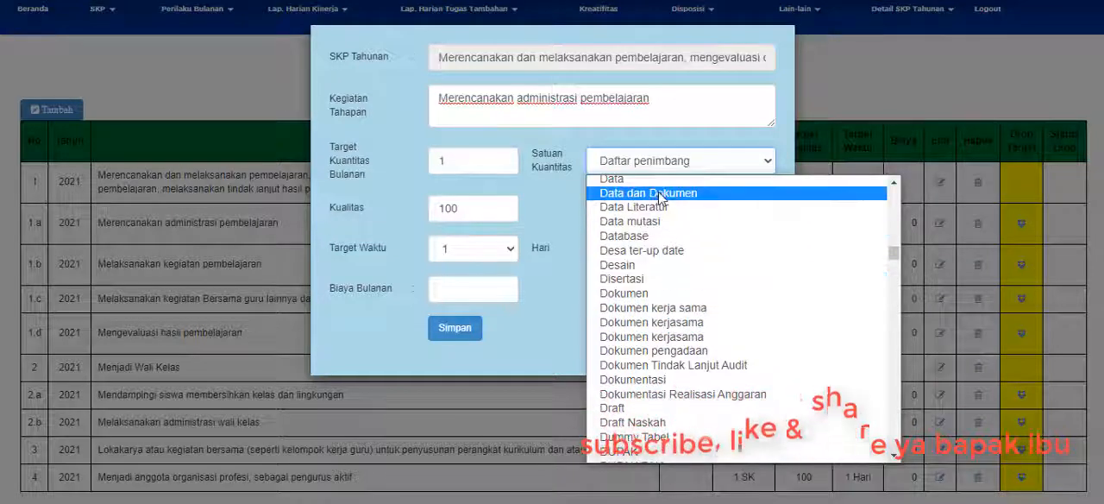
{"action": "left_click", "coordinate": [630, 292]}
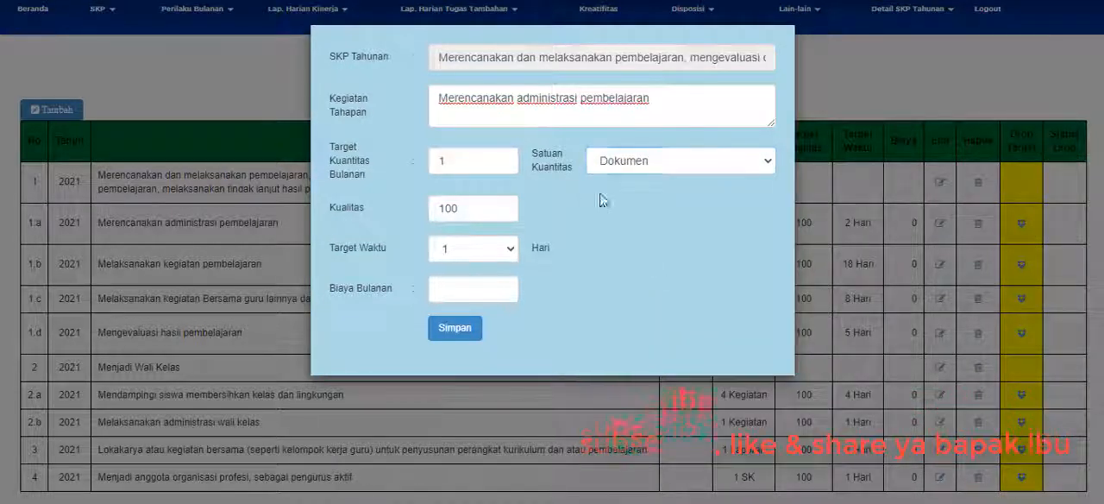
Try other Satuan Kuantitas options such as Dokumen kerja sama and EKSEMPLAR, and return to Dokumen.
{"action": "left_click", "coordinate": [629, 160]}
{"action": "left_click", "coordinate": [629, 160]}
{"action": "left_click", "coordinate": [636, 164]}
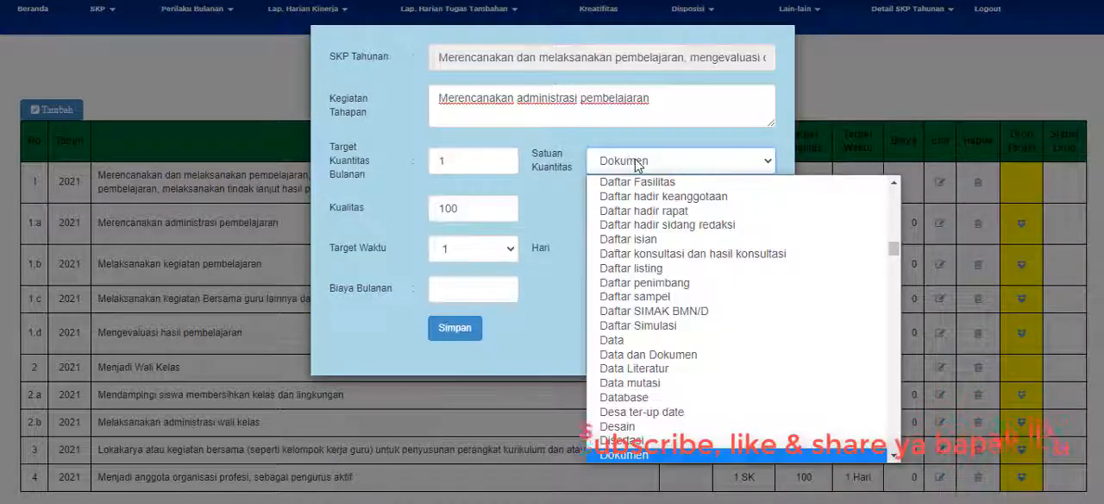
{"action": "left_click", "coordinate": [636, 164]}
{"action": "key", "text": "Down"}
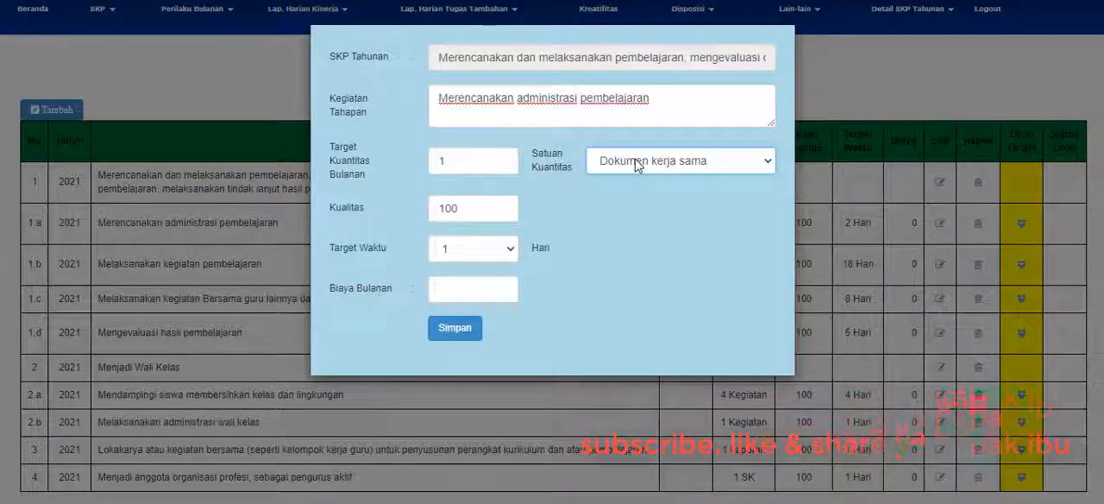
{"action": "key", "text": "Down"}
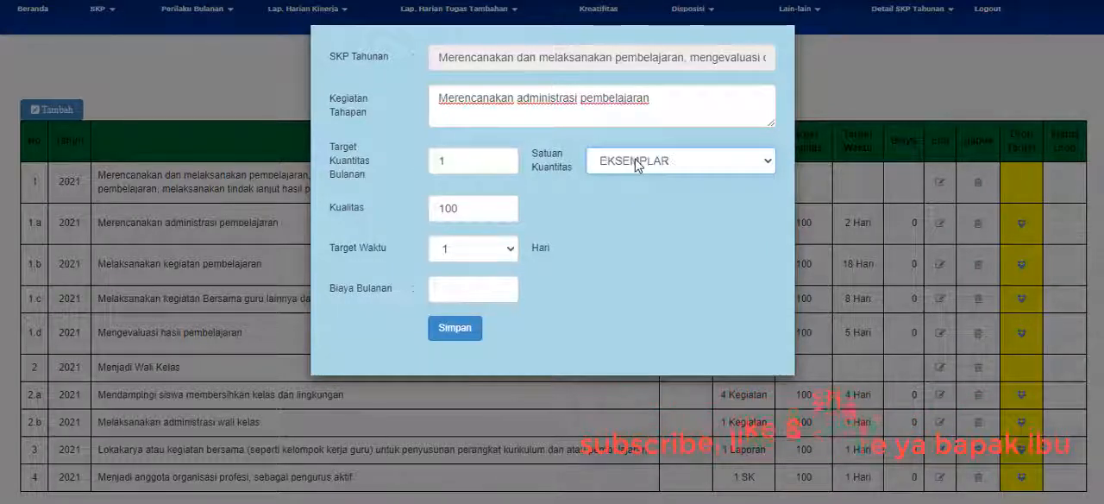
{"action": "key", "text": "Up"}
{"action": "key", "text": "Up"}
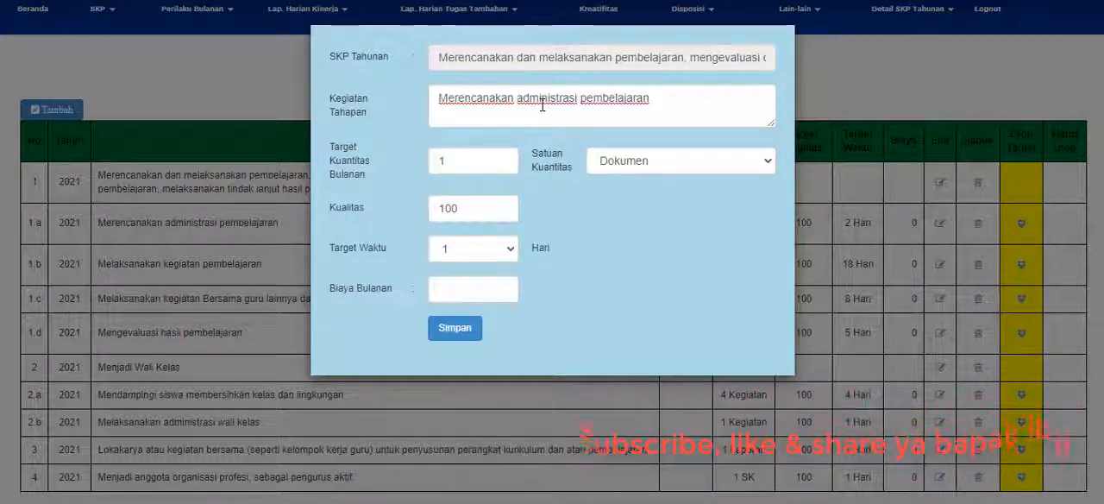
Examine the day options available for Target Waktu, keeping the current selection.
{"action": "left_click", "coordinate": [655, 98]}
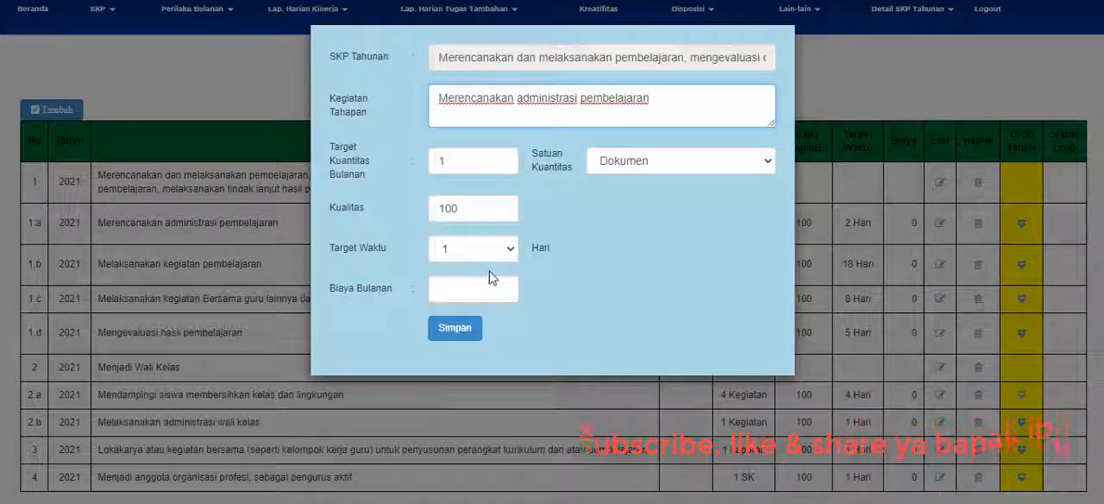
{"action": "left_click", "coordinate": [501, 251]}
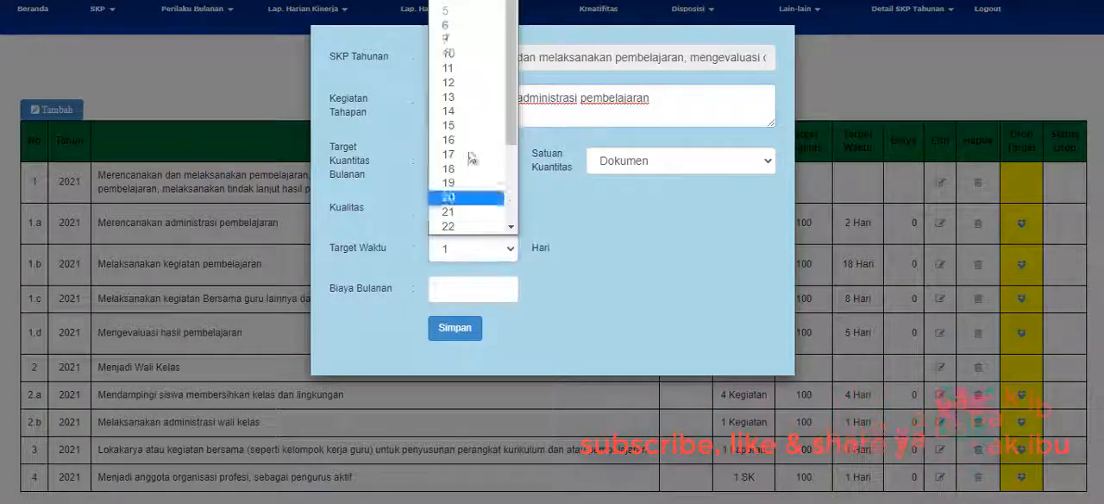
{"action": "scroll", "coordinate": [448, 7], "scroll_direction": "up", "scroll_amount": 1}
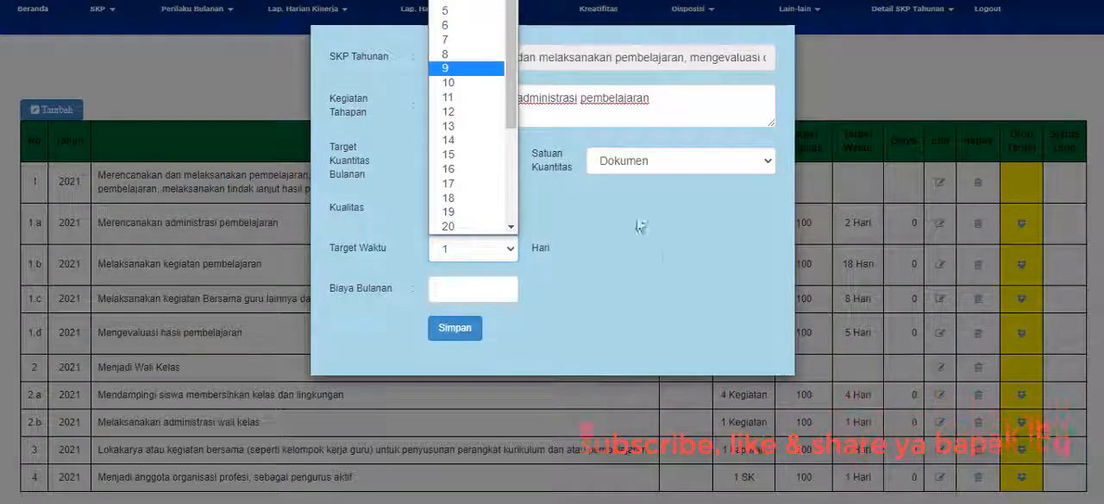
{"action": "left_click", "coordinate": [661, 254]}
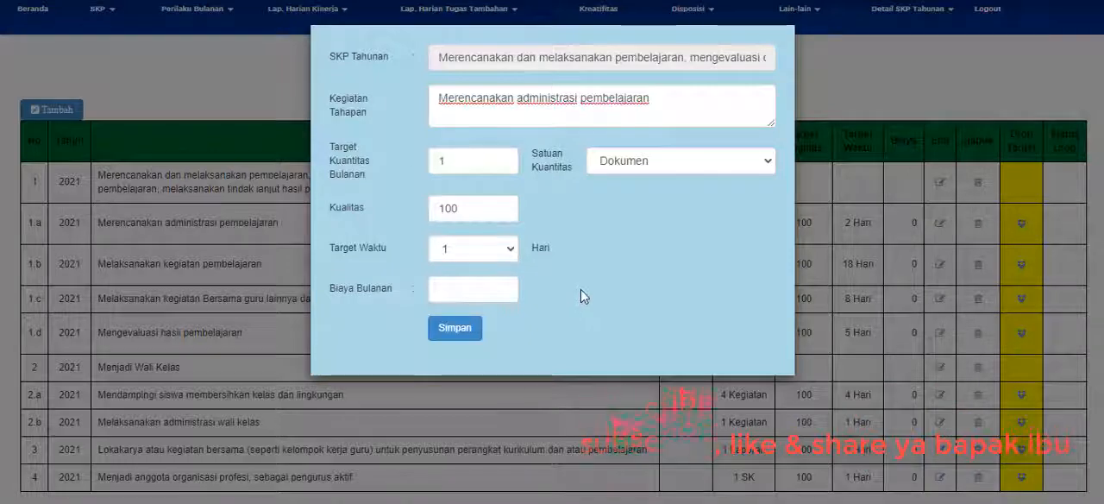
Set Biaya Bulanan to 0 and submit the Merencanakan administrasi pembelajaran stage.
{"action": "left_click", "coordinate": [493, 294]}
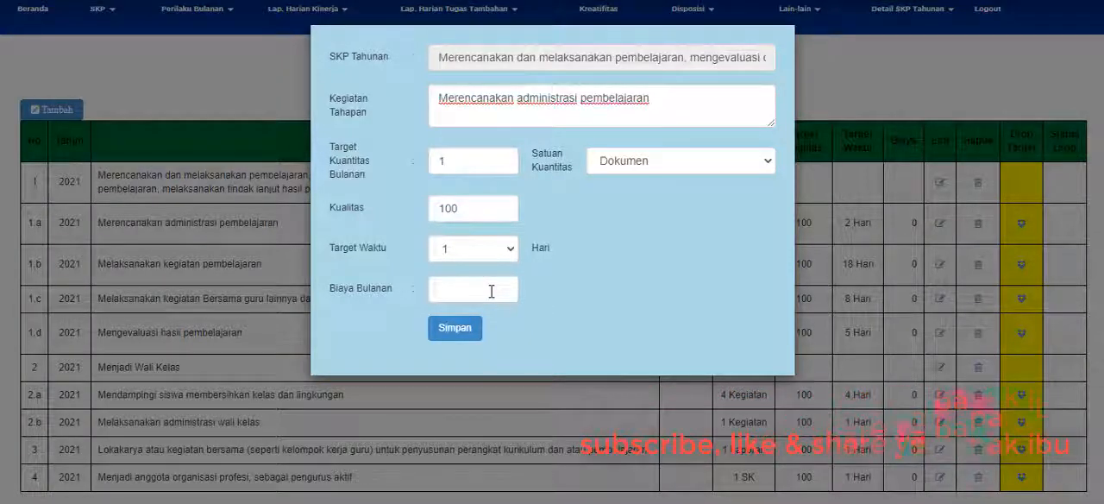
{"action": "left_click", "coordinate": [491, 292]}
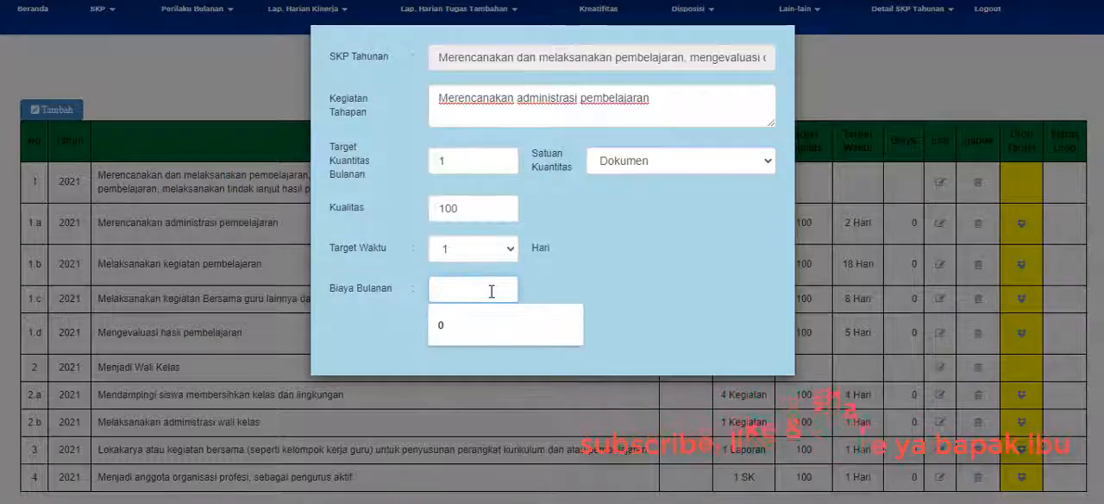
{"action": "left_click", "coordinate": [481, 322]}
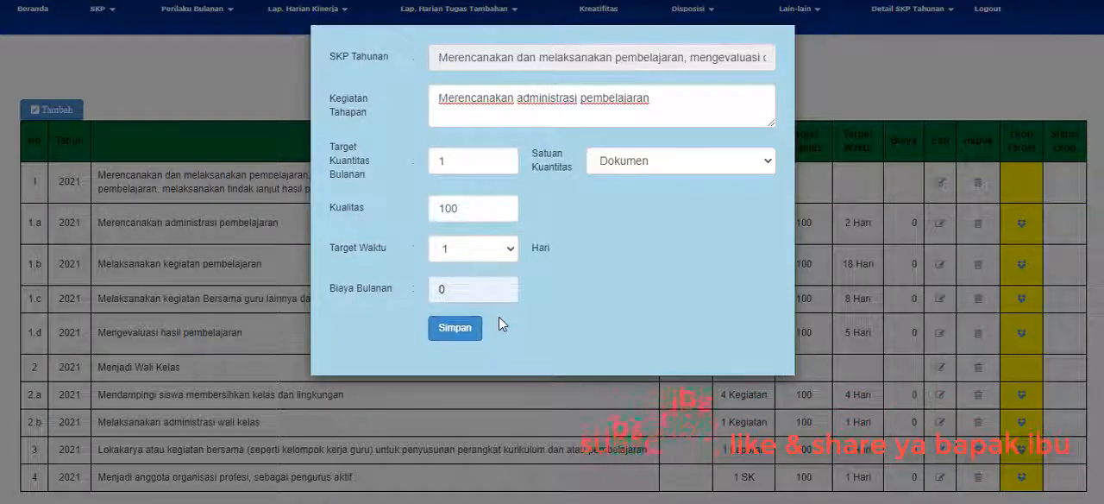
{"action": "left_click", "coordinate": [468, 326]}
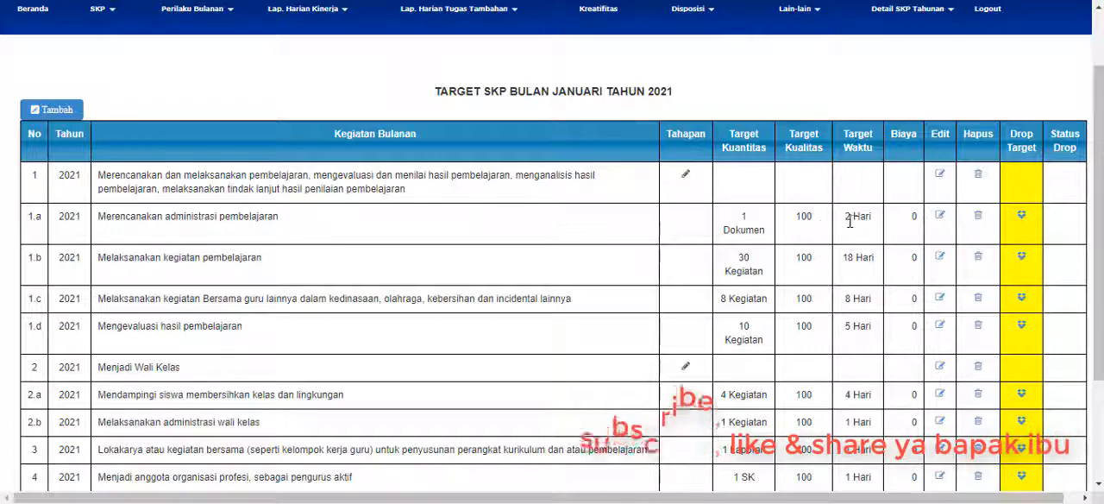
Reopen and resave entry 1.a Merencanakan administrasi pembelajaran, and open entry 1.b Melaksanakan kegiatan pembelajaran for editing.
{"action": "left_click", "coordinate": [939, 217]}
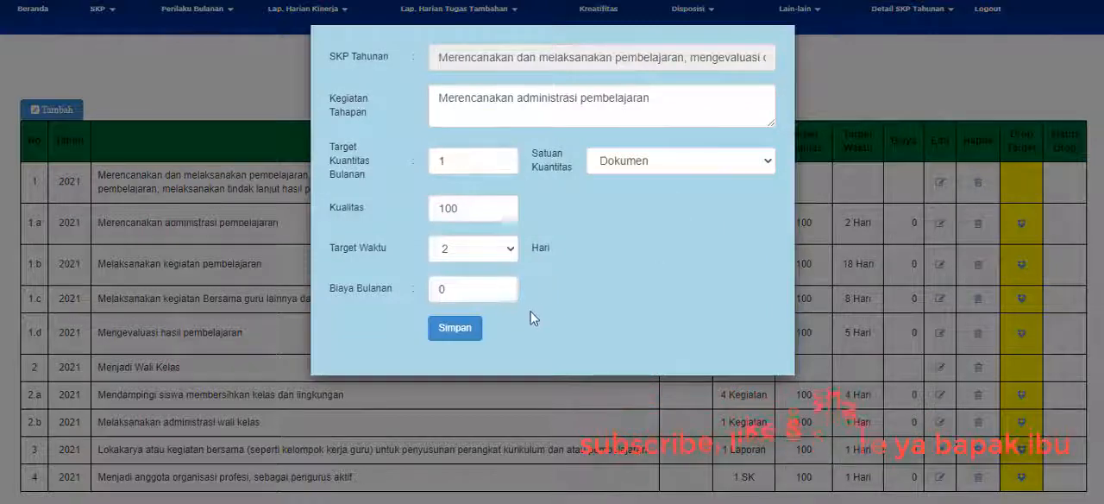
{"action": "left_click", "coordinate": [462, 333]}
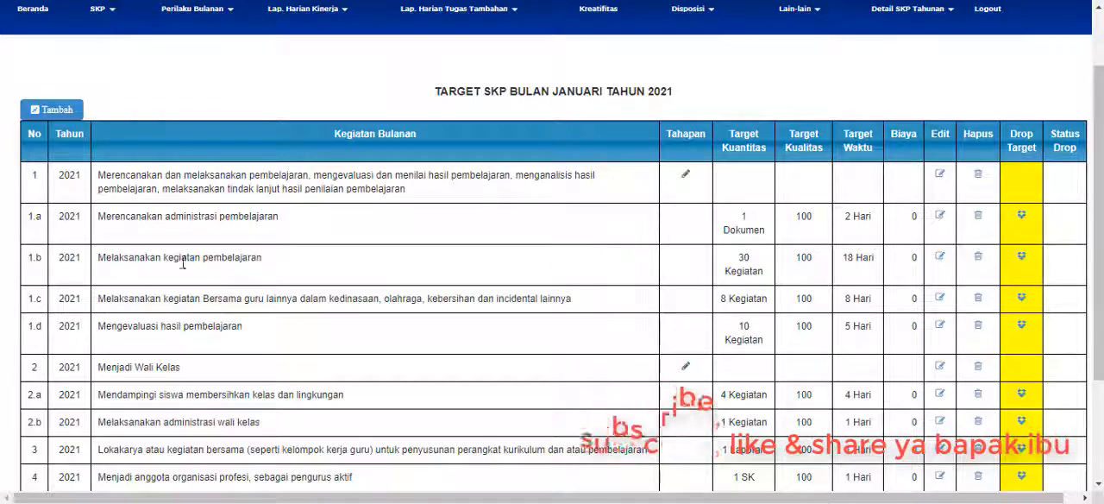
{"action": "left_click_drag", "start_coordinate": [107, 263], "coordinate": [182, 260]}
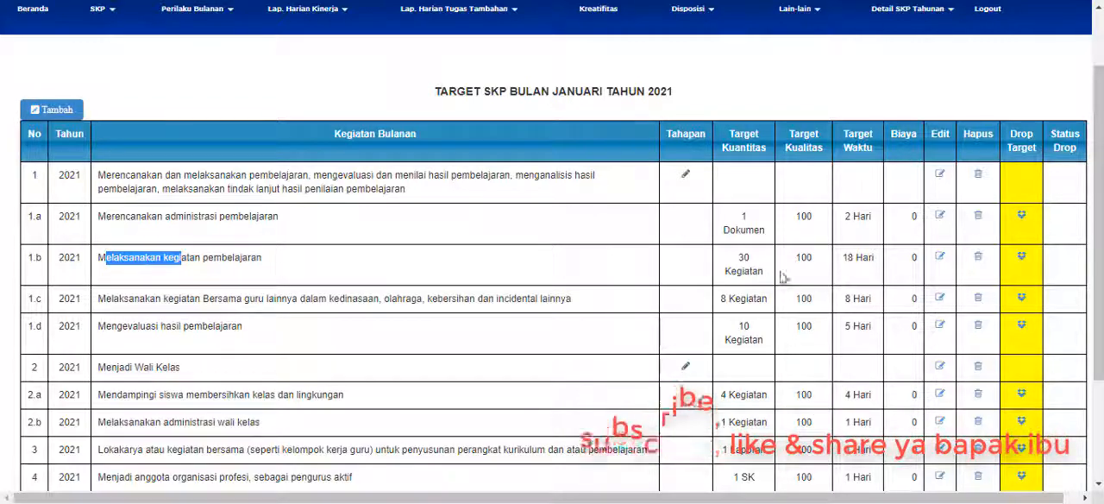
{"action": "left_click", "coordinate": [940, 259]}
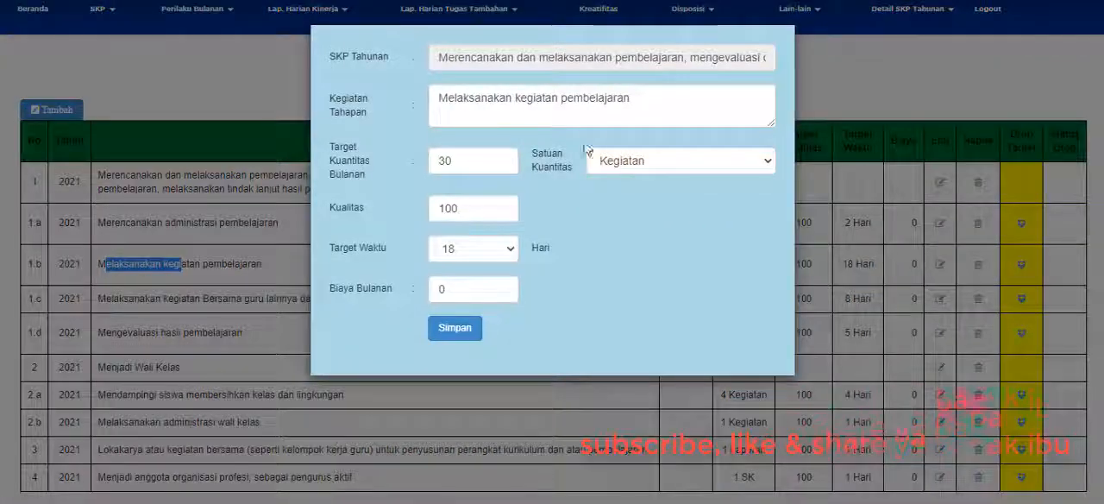
Check the Melaksanakan kegiatan pembelajaran stage in the Word plan, and return to the Kegiatan Tahapan text of entry 1.b in DES.
{"action": "key", "text": "alt+Tab"}
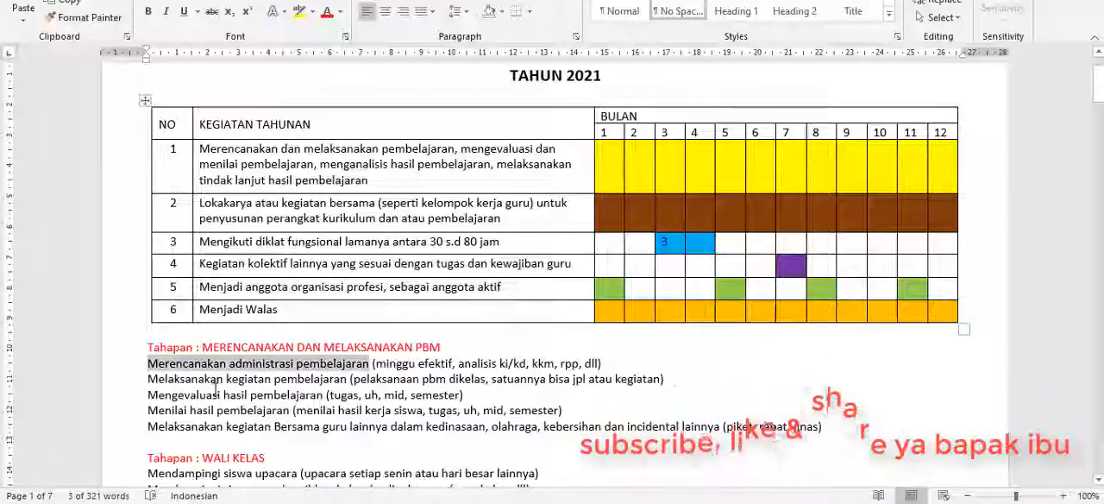
{"action": "scroll", "coordinate": [209, 380], "scroll_direction": "down", "scroll_amount": 2}
{"action": "left_click_drag", "start_coordinate": [148, 301], "coordinate": [329, 299]}
{"action": "key", "text": "alt+Tab"}
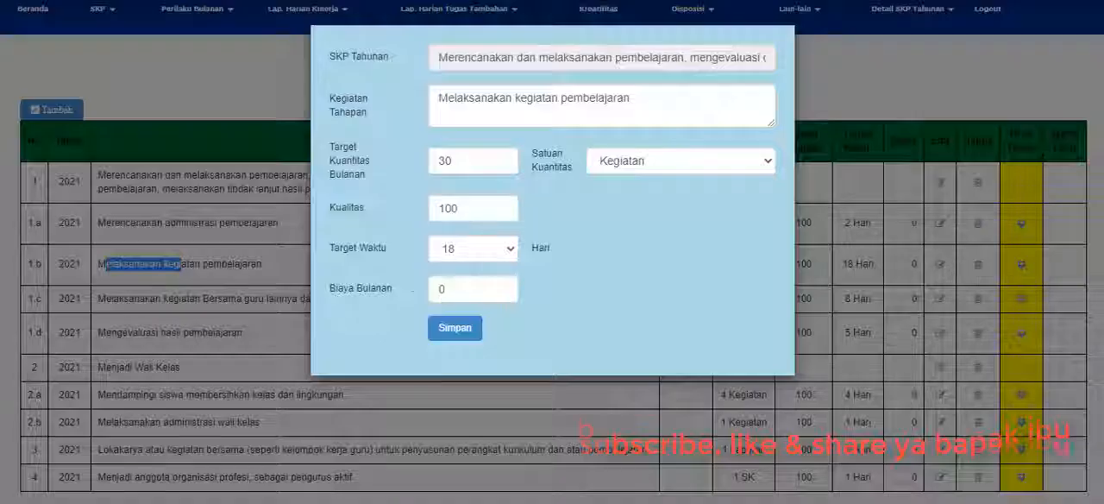
{"action": "left_click", "coordinate": [660, 103]}
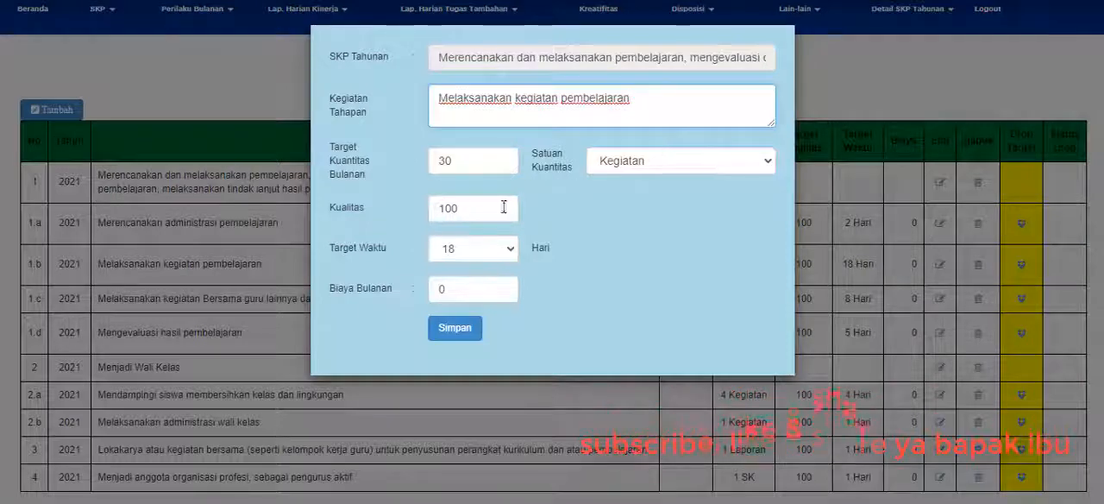
Change Satuan Kuantitas to Jpl for the Melaksanakan kegiatan pembelajaran stage.
{"action": "left_click", "coordinate": [471, 163]}
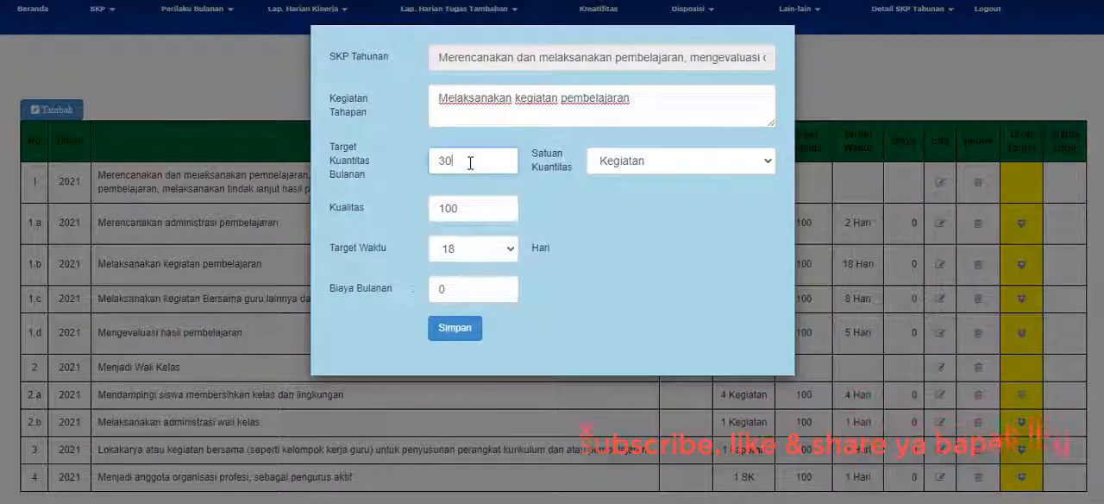
{"action": "left_click", "coordinate": [623, 162]}
{"action": "type", "text": "jp"}
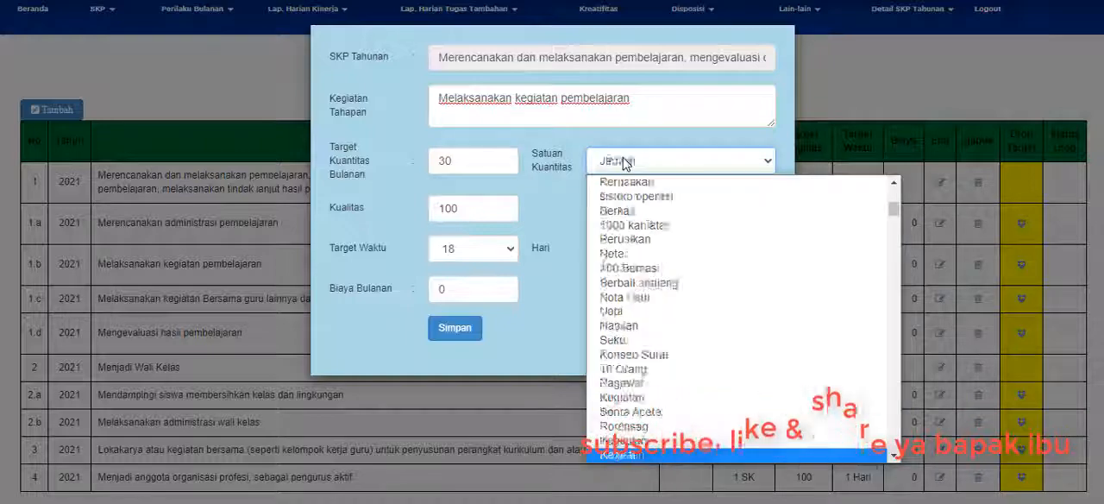
{"action": "key", "text": "Return"}
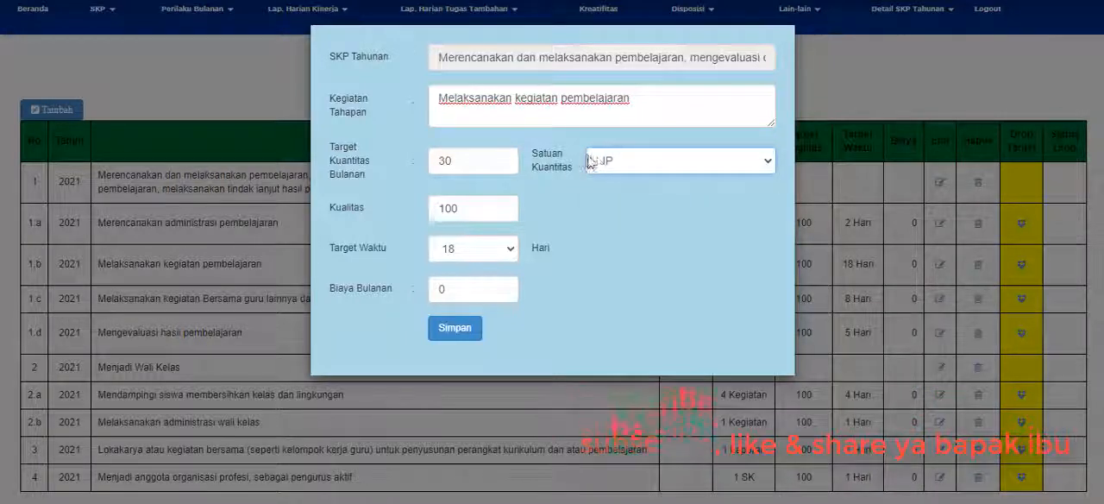
{"action": "left_click", "coordinate": [597, 162]}
{"action": "left_click", "coordinate": [598, 162]}
{"action": "key", "text": "Up"}
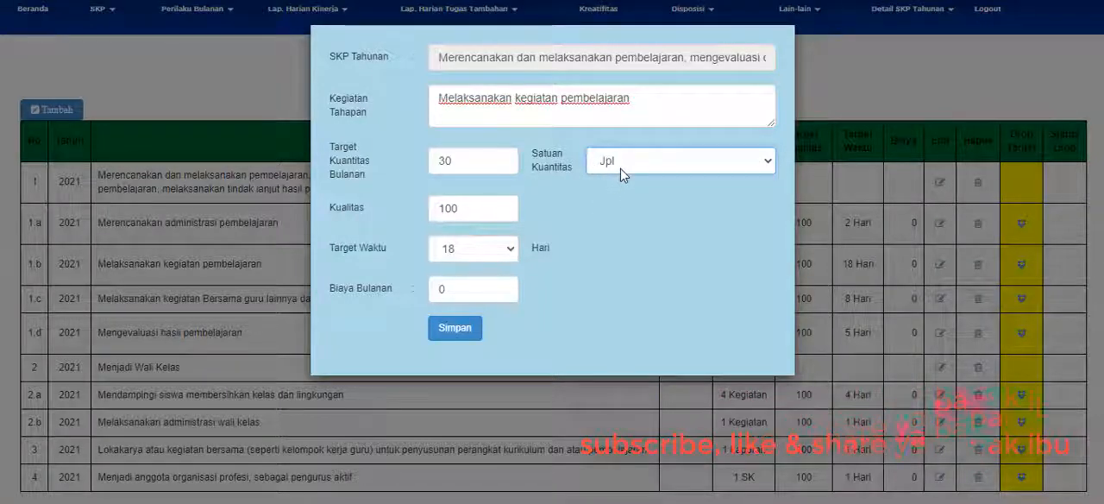
Set Target Kuantitas Bulanan to 24 for the Melaksanakan kegiatan pembelajaran stage.
{"action": "left_click", "coordinate": [465, 160]}
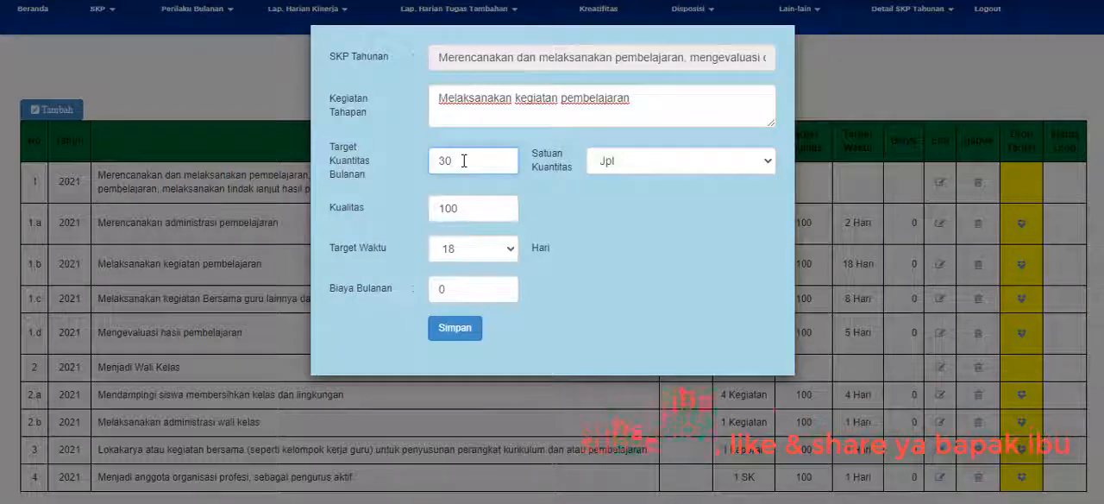
{"action": "key", "text": "BackSpace"}
{"action": "key", "text": "BackSpace"}
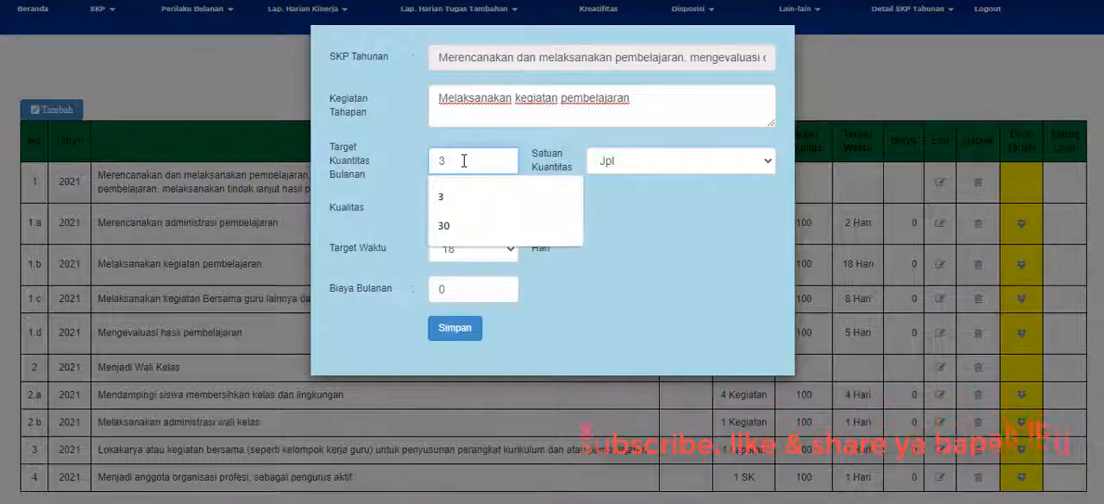
{"action": "type", "text": "24"}
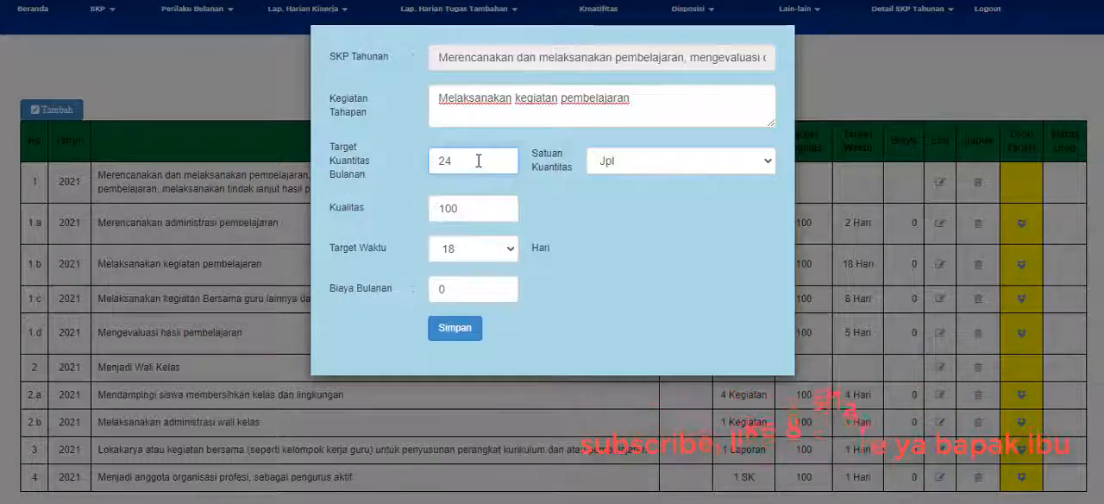
Try a Target Kuantitas Bulanan of 96 for the Melaksanakan kegiatan pembelajaran stage, and close the form without saving.
{"action": "double_click", "coordinate": [441, 161]}
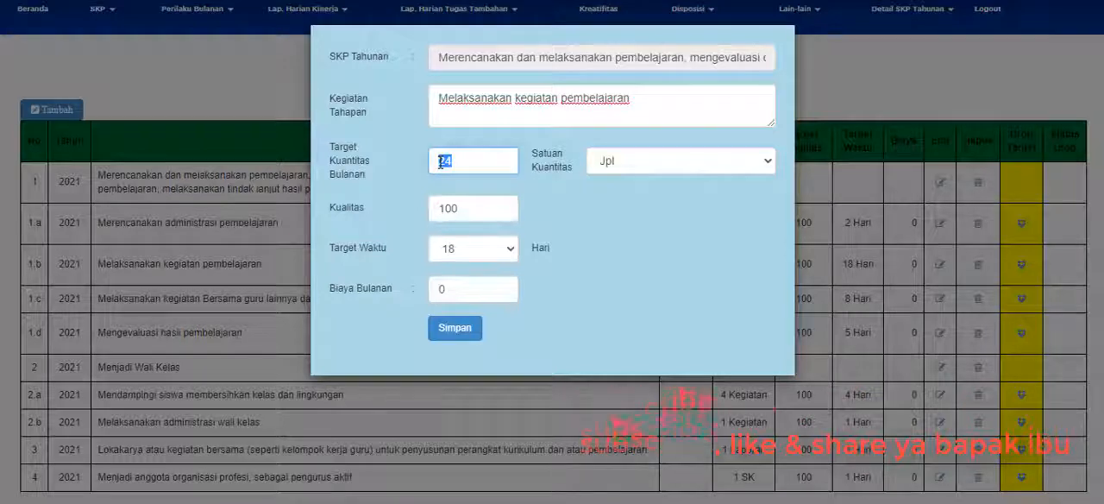
{"action": "type", "text": "3"}
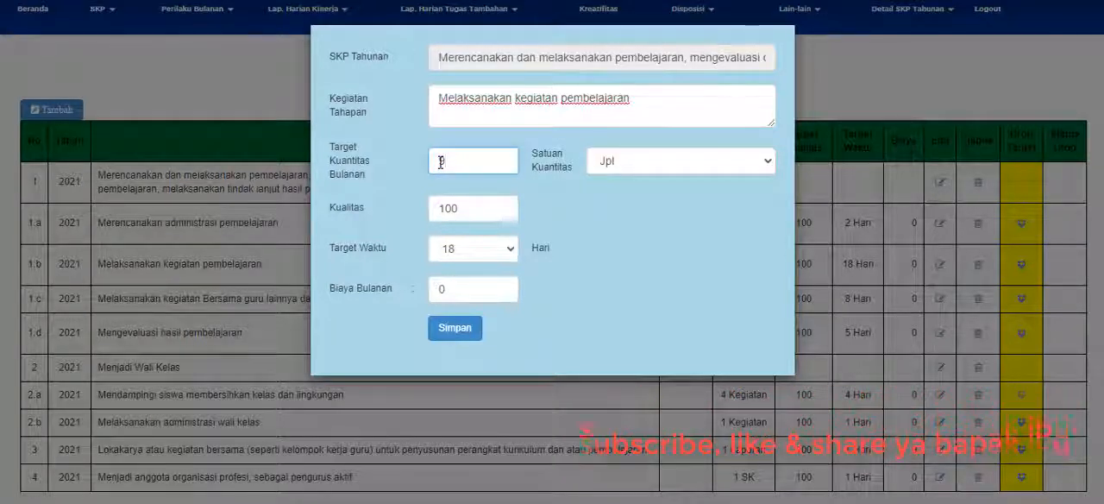
{"action": "type", "text": "6"}
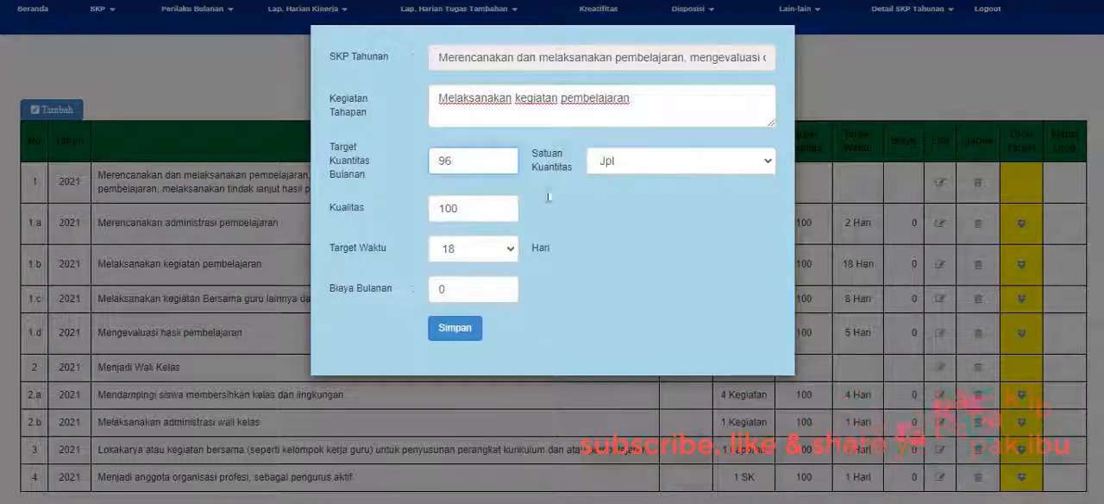
{"action": "left_click", "coordinate": [499, 261]}
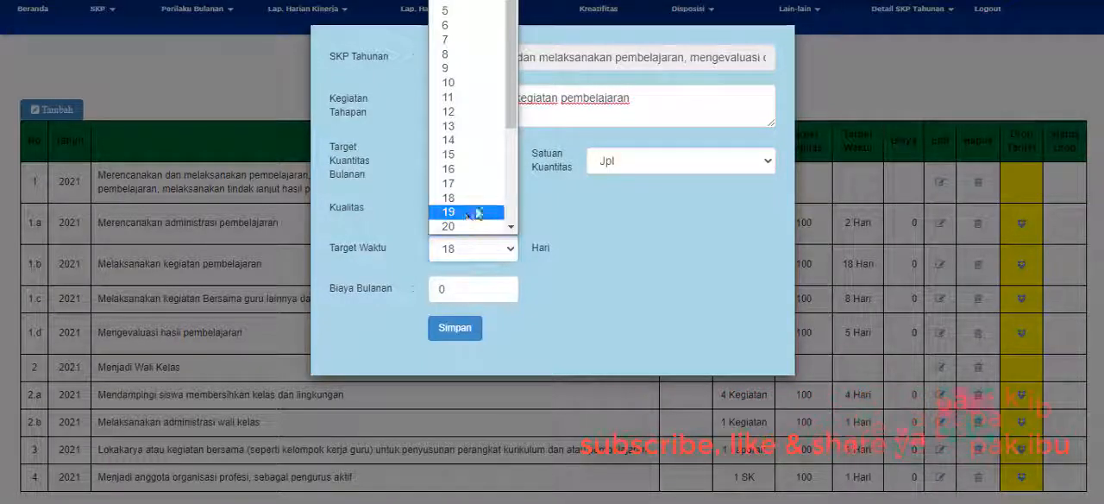
{"action": "left_click", "coordinate": [633, 259]}
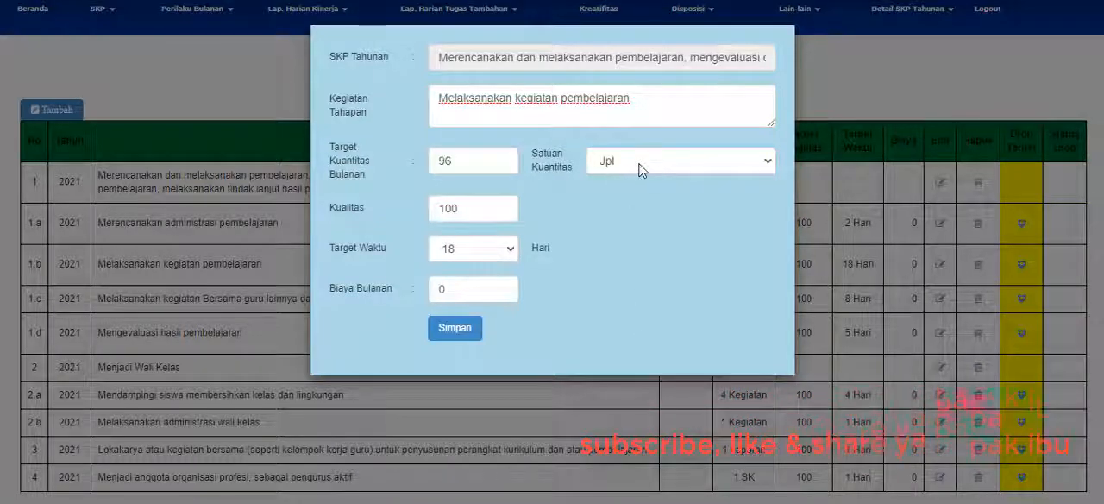
{"action": "left_click", "coordinate": [837, 369]}
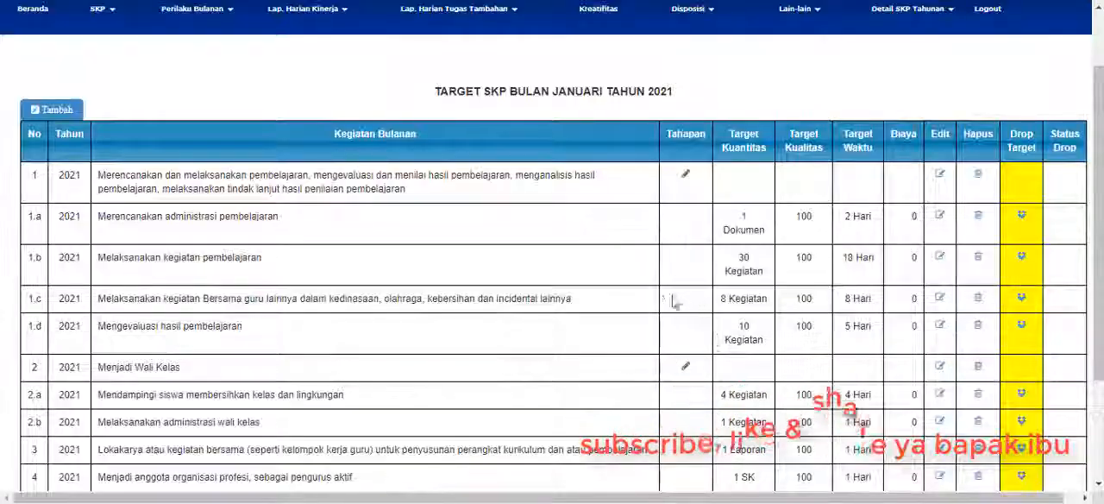
Reopen entry 1.b Melaksanakan kegiatan pembelajaran for editing and check the January 2021 dates in the system calendar.
{"action": "left_click", "coordinate": [939, 258]}
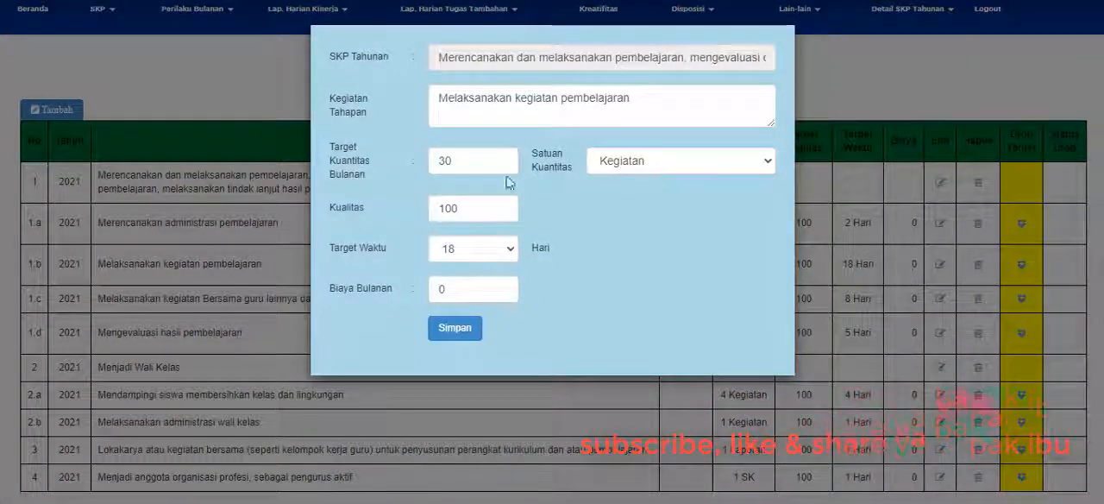
{"action": "left_click", "coordinate": [474, 164]}
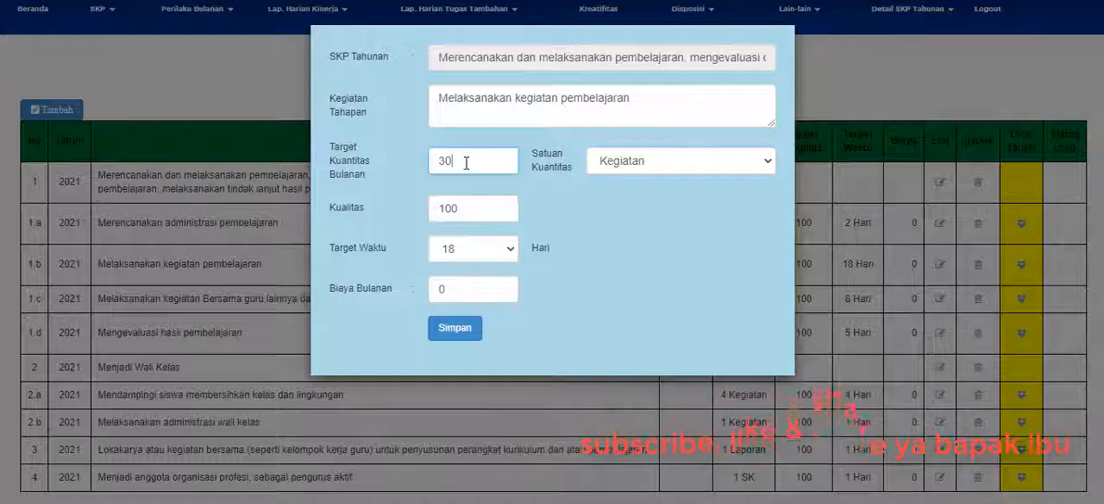
{"action": "left_click", "coordinate": [1054, 501]}
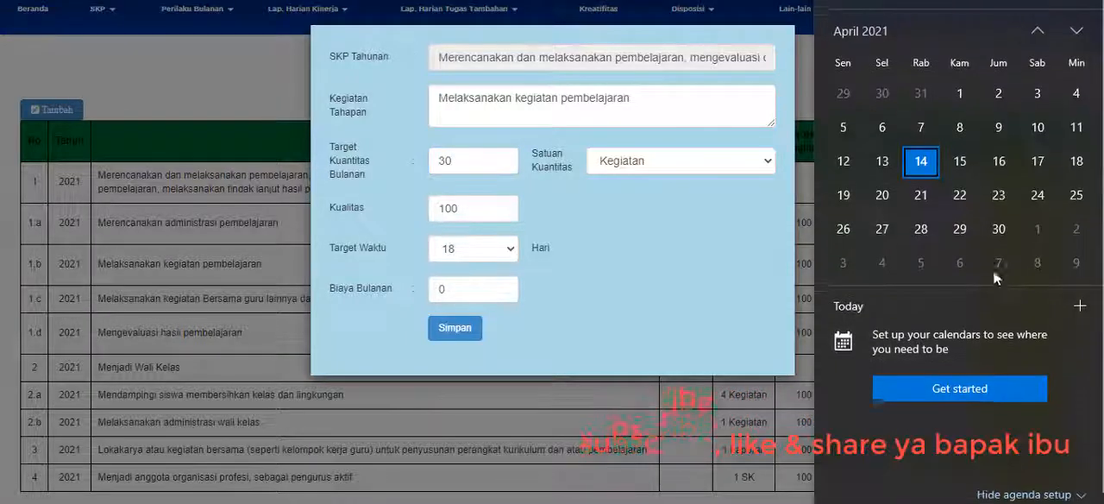
{"action": "left_click", "coordinate": [1043, 29]}
{"action": "left_click", "coordinate": [1040, 31]}
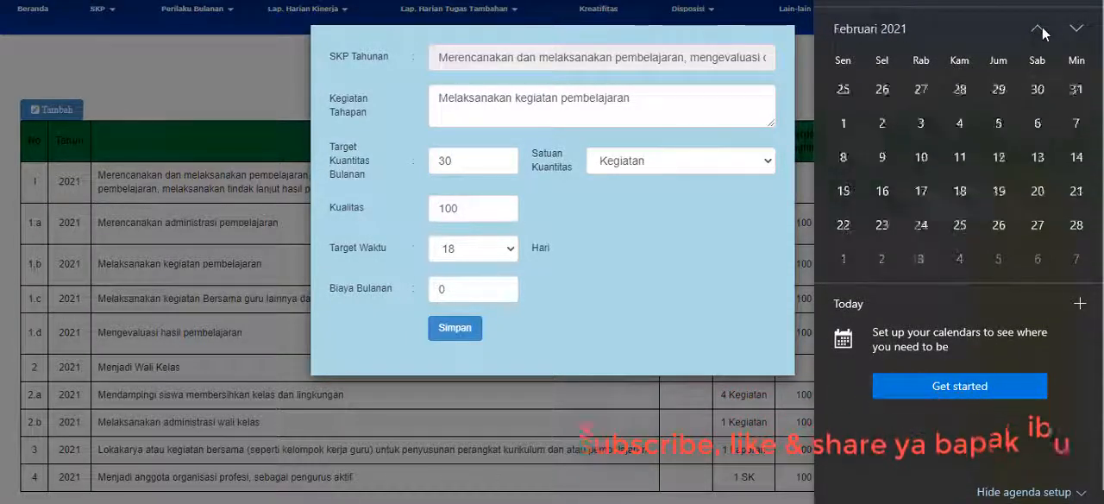
{"action": "left_click", "coordinate": [1040, 30]}
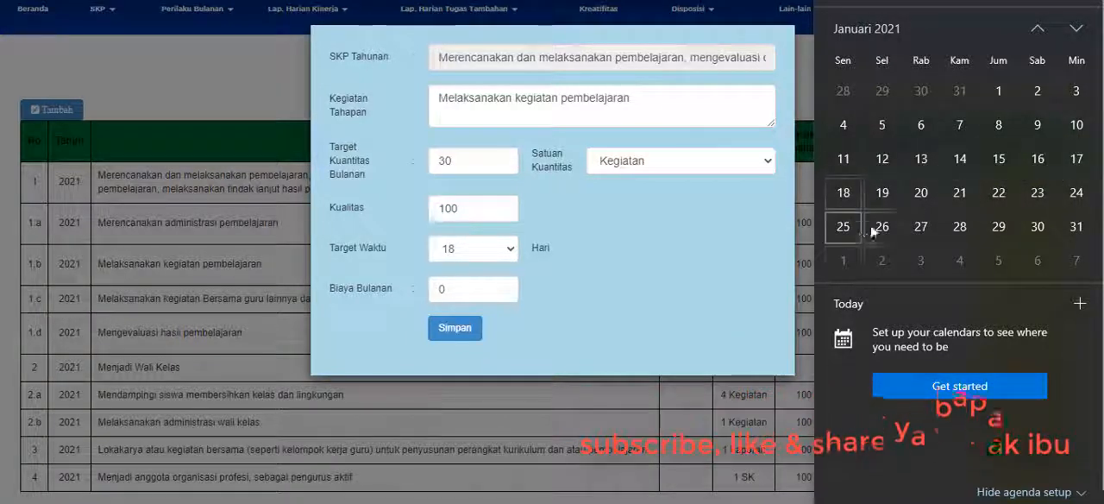
{"action": "left_click", "coordinate": [476, 159]}
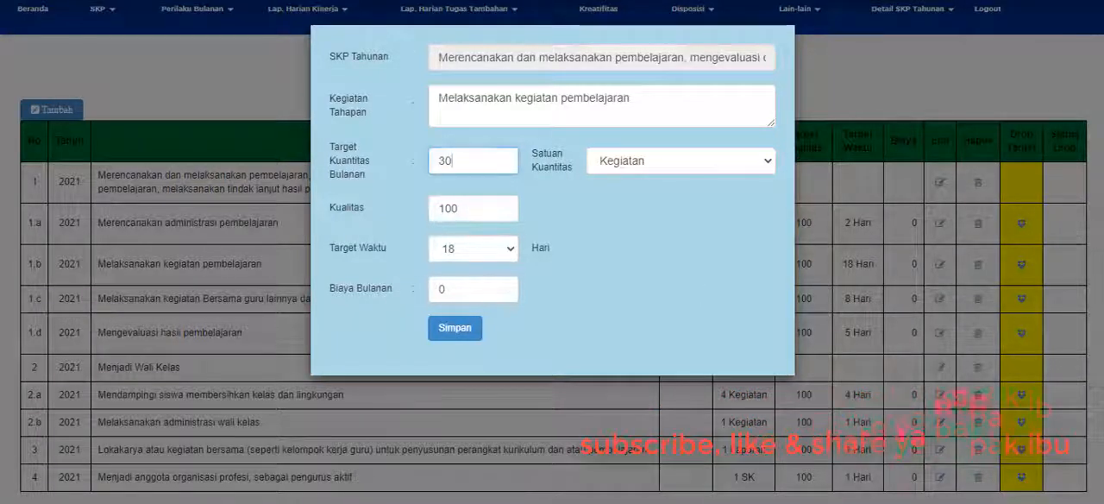
Check the February 2021 dates in the system calendar, and close the entry 1.b form without saving.
{"action": "left_click", "coordinate": [1038, 502]}
{"action": "left_click", "coordinate": [1037, 31]}
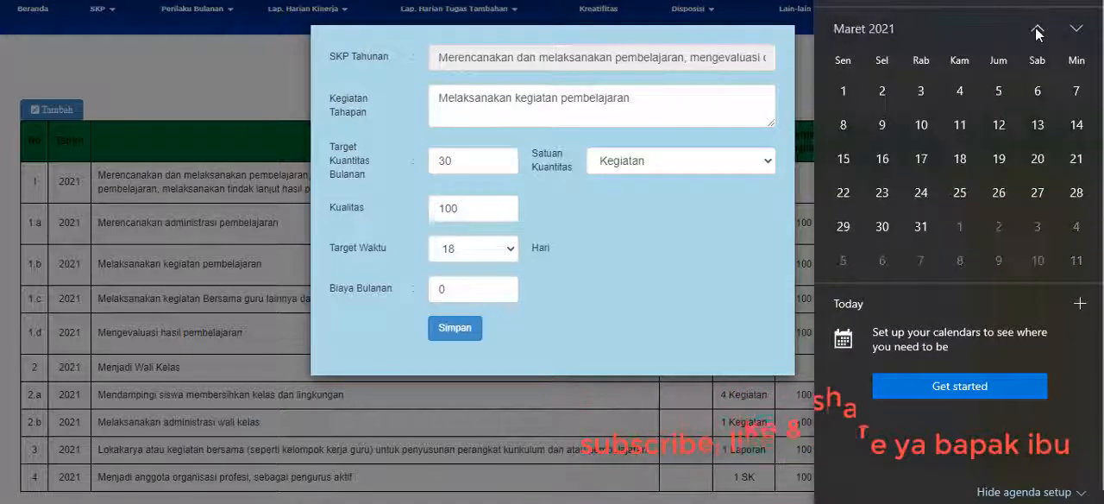
{"action": "left_click", "coordinate": [1037, 30]}
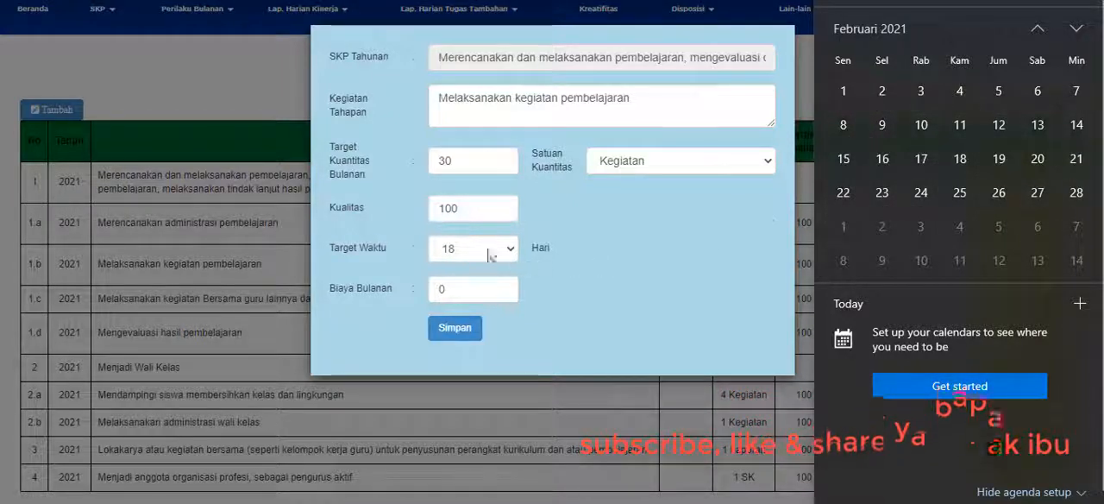
{"action": "left_click", "coordinate": [511, 114]}
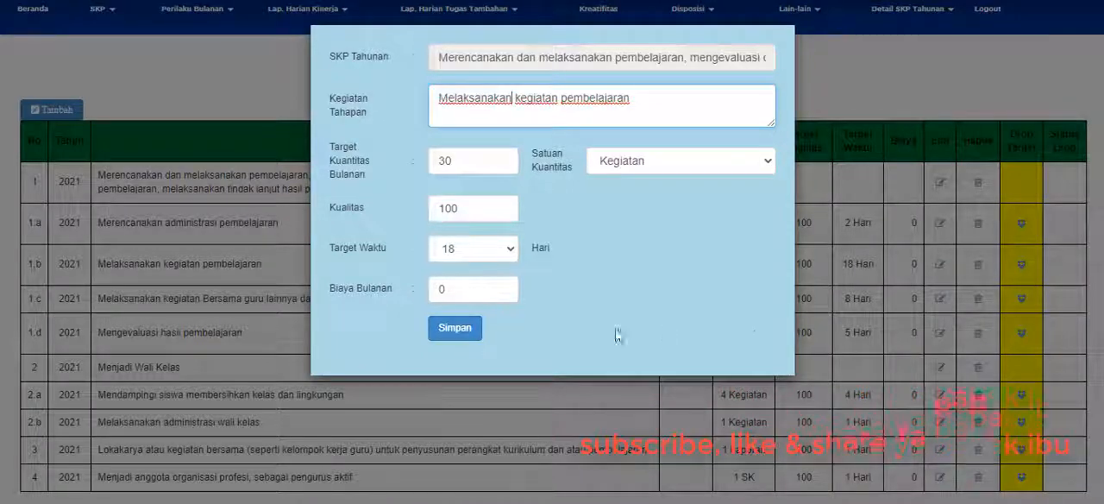
{"action": "left_click", "coordinate": [845, 337]}
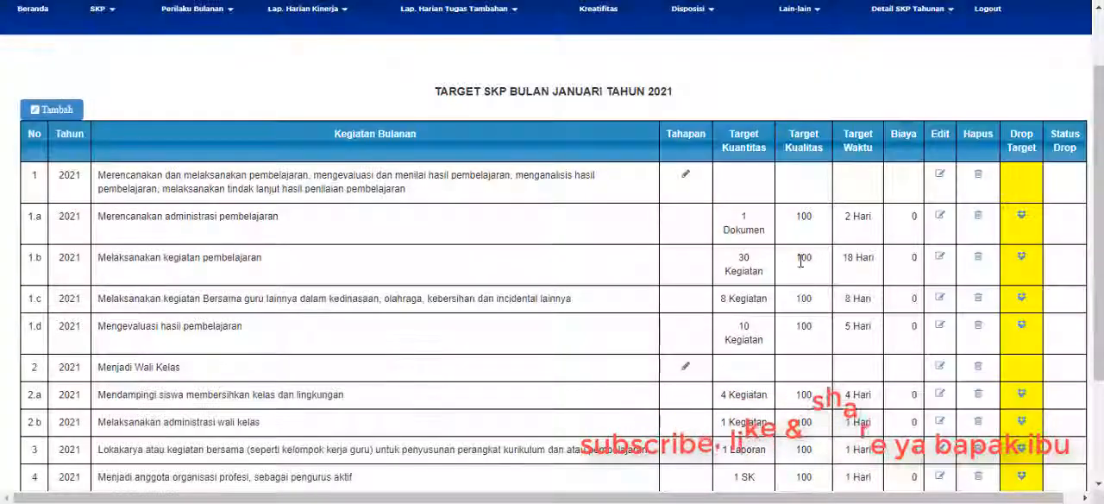
Review the quantity target of entry 1.b and the activity description of entry 1.c in the January 2021 target table.
{"action": "double_click", "coordinate": [744, 257]}
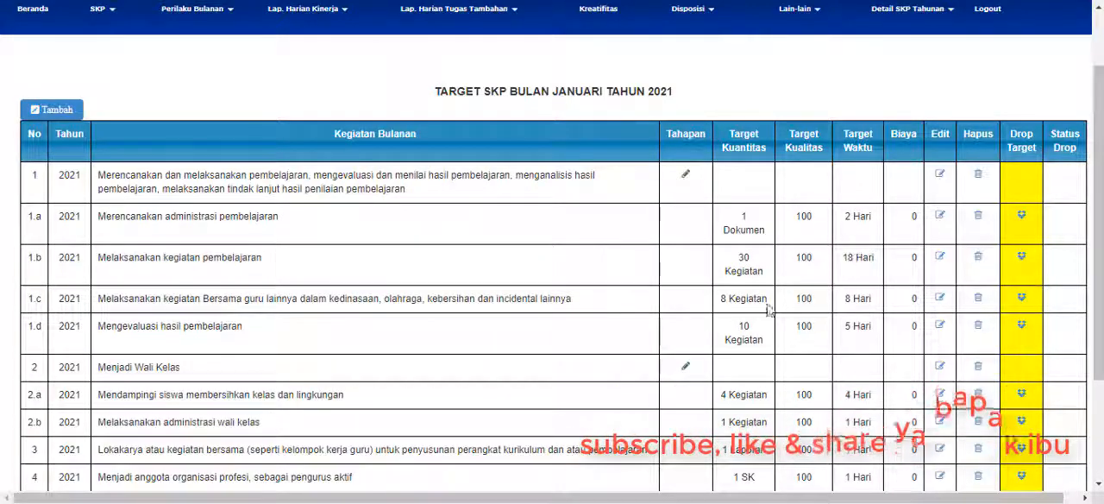
{"action": "scroll", "coordinate": [496, 298], "scroll_direction": "down", "scroll_amount": 2}
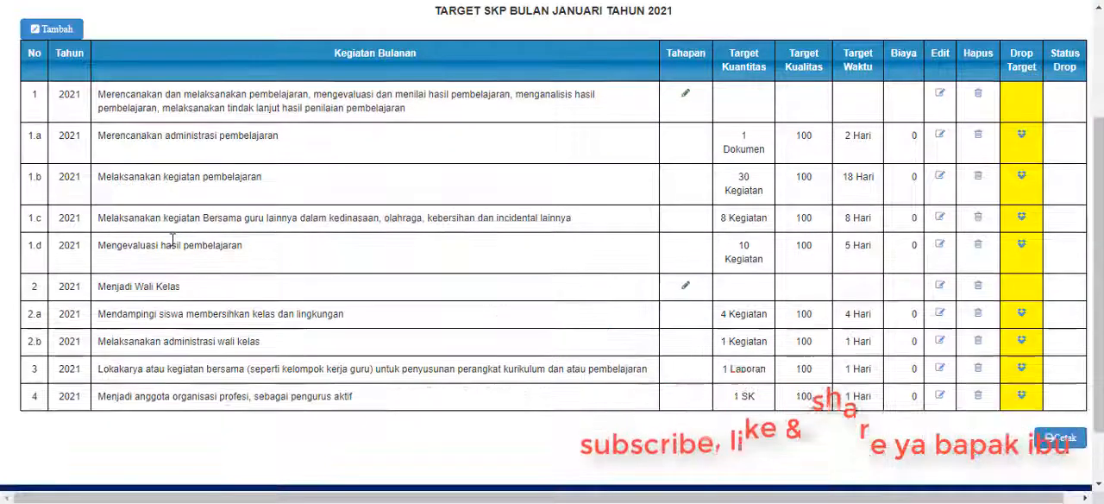
{"action": "left_click_drag", "start_coordinate": [342, 223], "coordinate": [346, 222]}
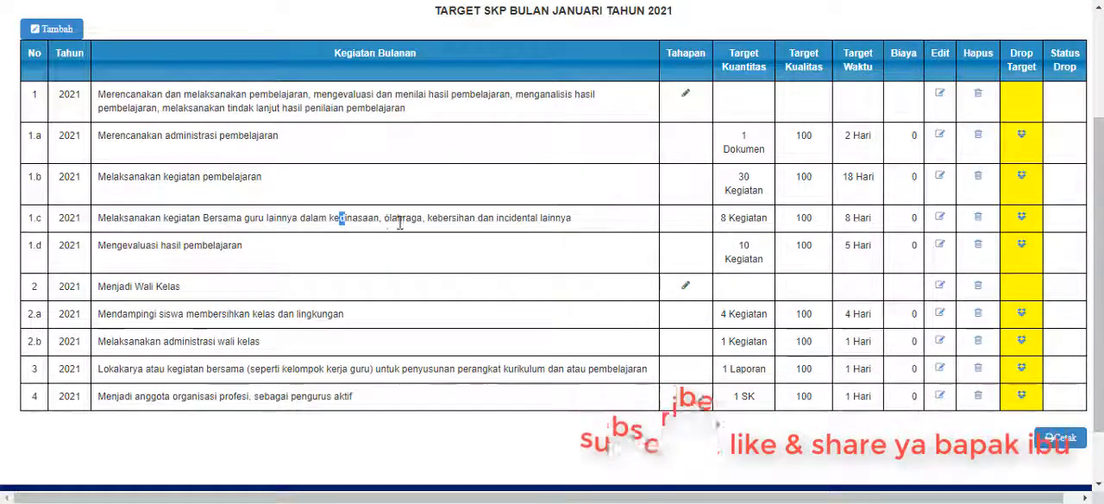